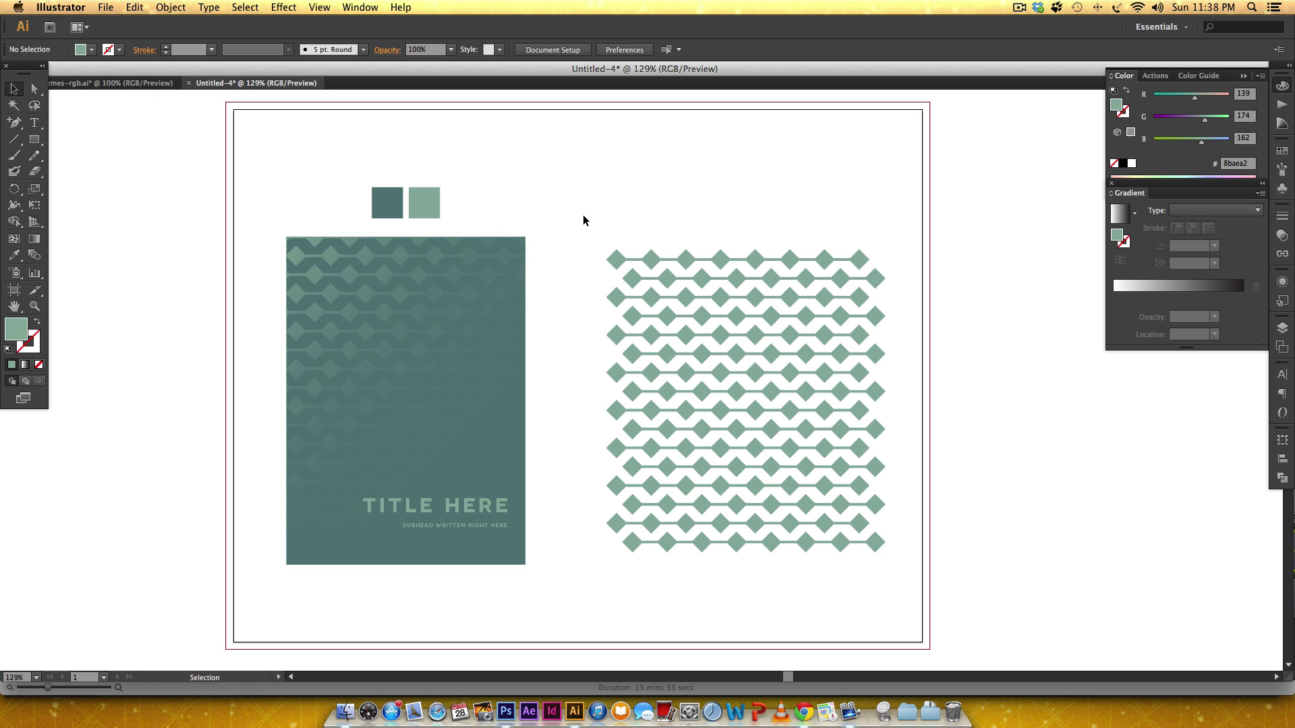
Step: Switch to Photoshop to view the patterned cover composition and return to the Illustrator document
{"action": "left_click", "coordinate": [506, 711]}
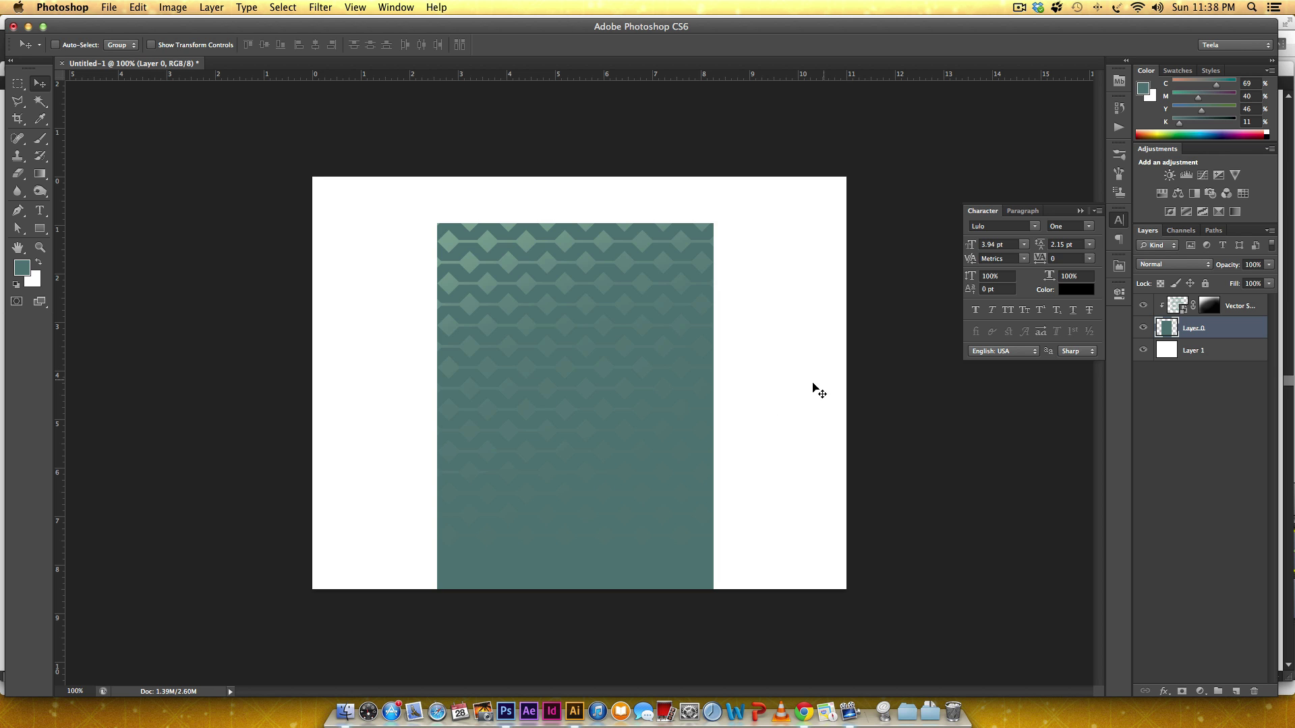
{"action": "left_click", "coordinate": [574, 712]}
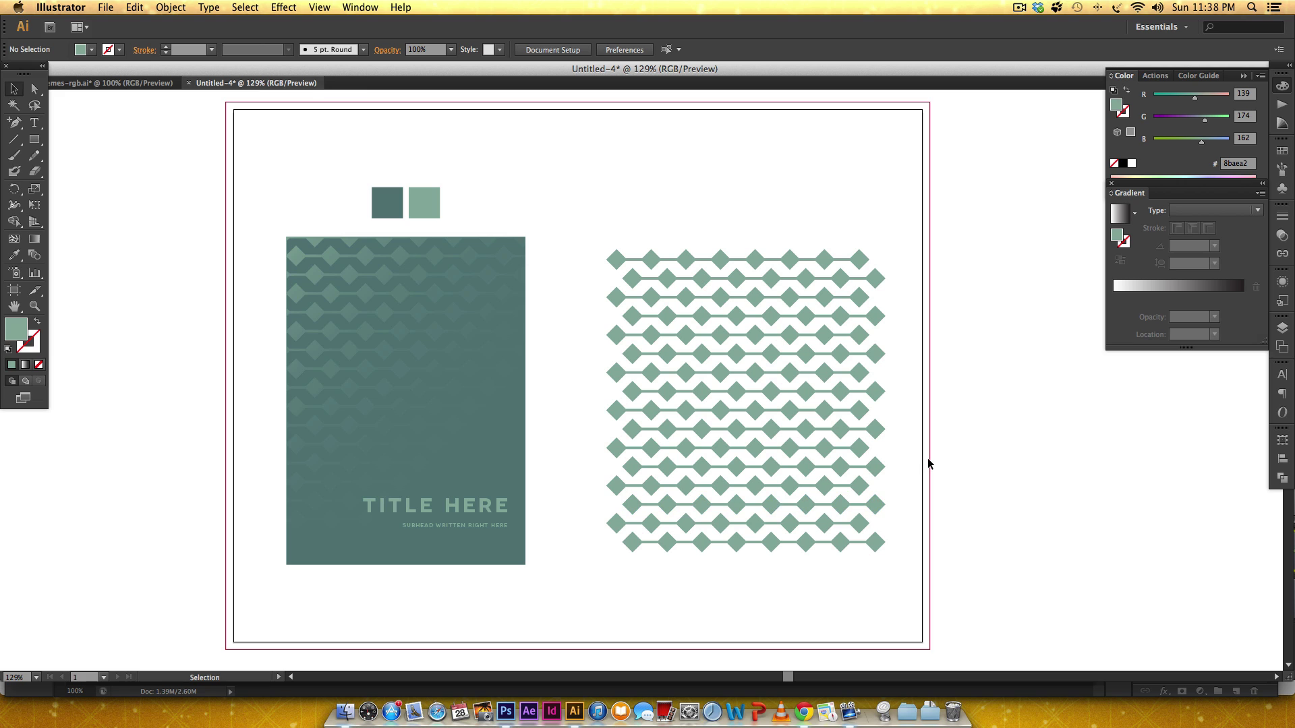
Step: Draw a light green square about 0.36 in wide in the empty area beside the artboard, level with the colour swatches
{"action": "left_click_drag", "start_coordinate": [977, 453], "coordinate": [817, 466]}
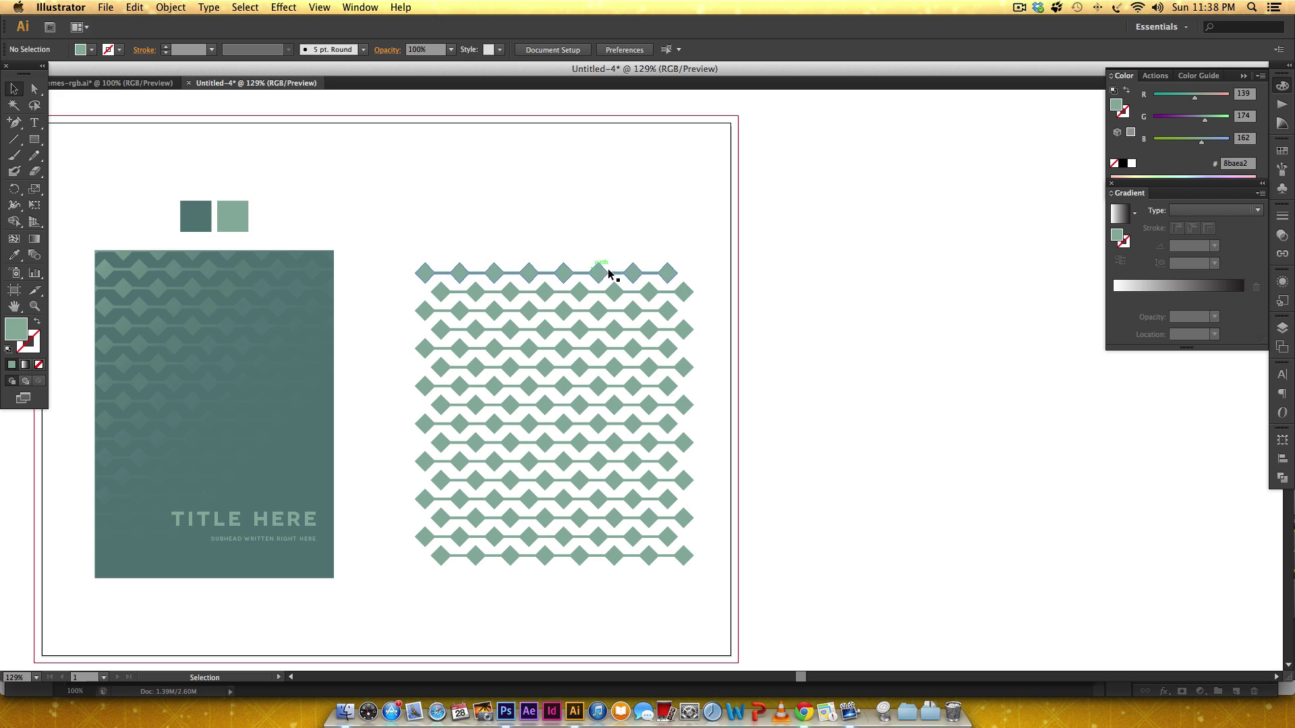
{"action": "left_click", "coordinate": [35, 139]}
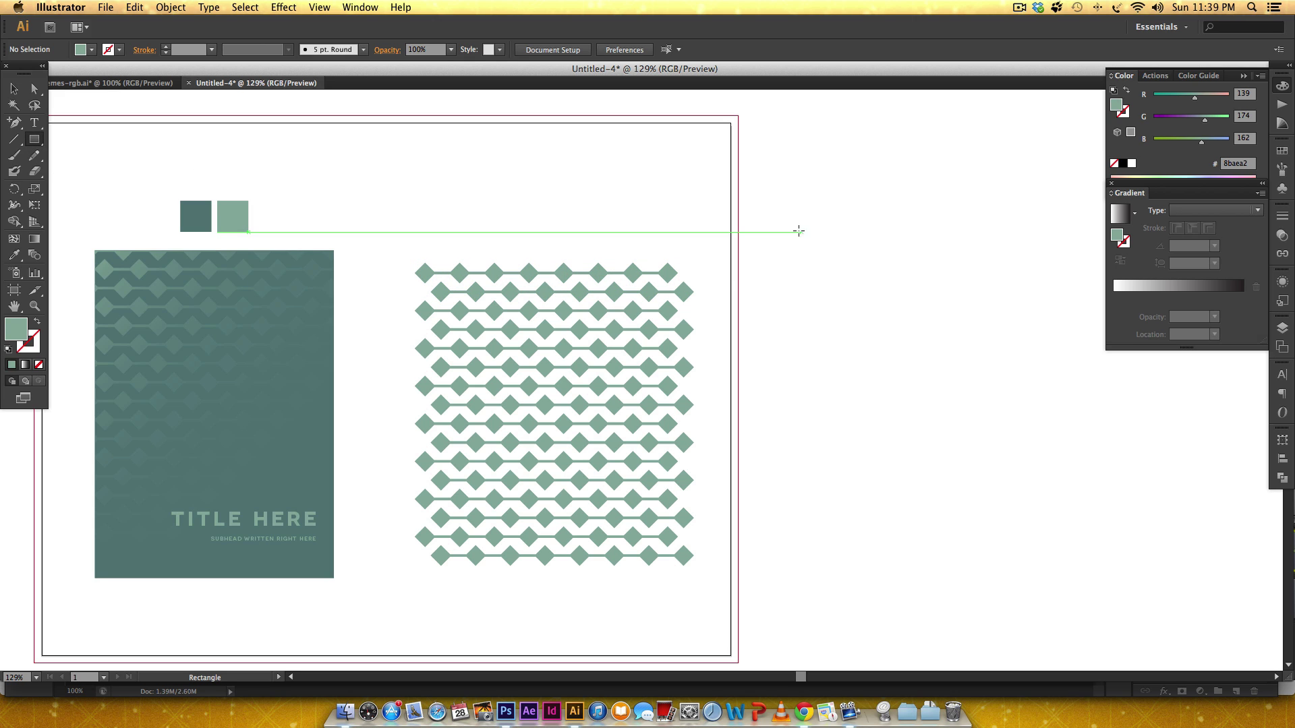
{"action": "left_click_drag", "start_coordinate": [763, 216], "coordinate": [786, 231]}
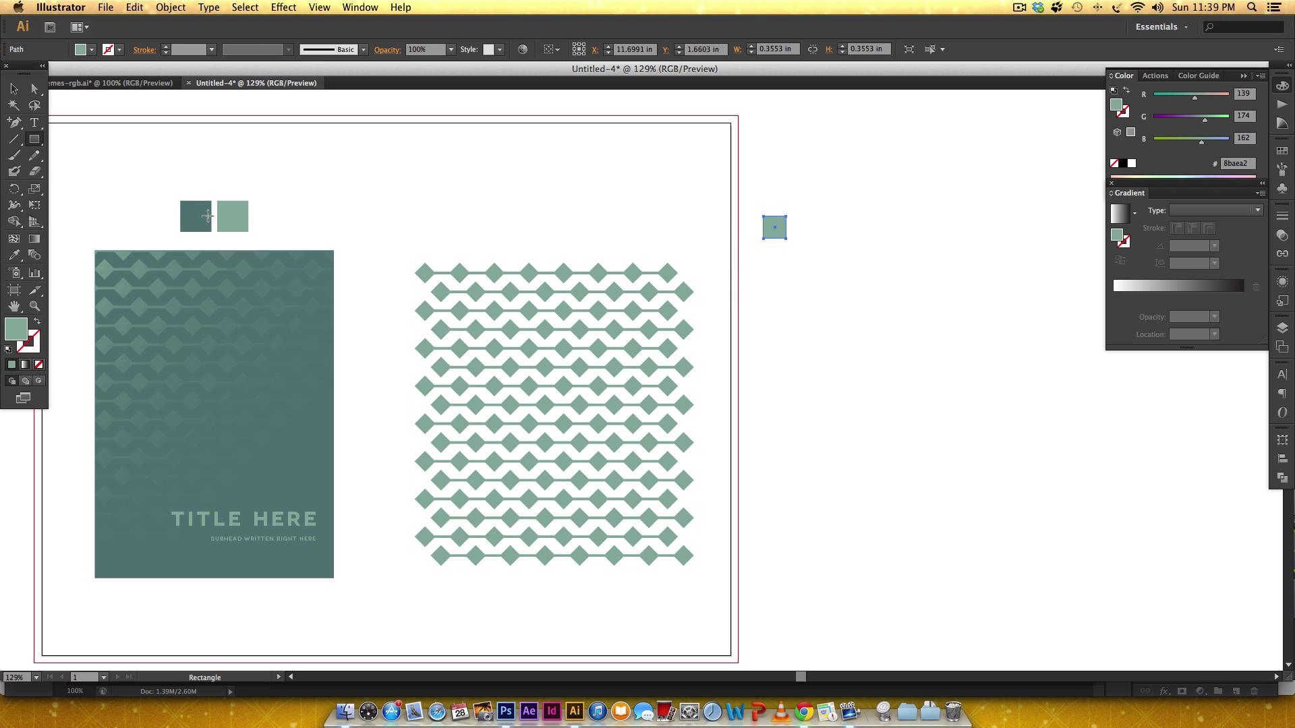
Step: Check the RGB values of the dark teal swatch and of the new light green square
{"action": "key", "text": "v"}
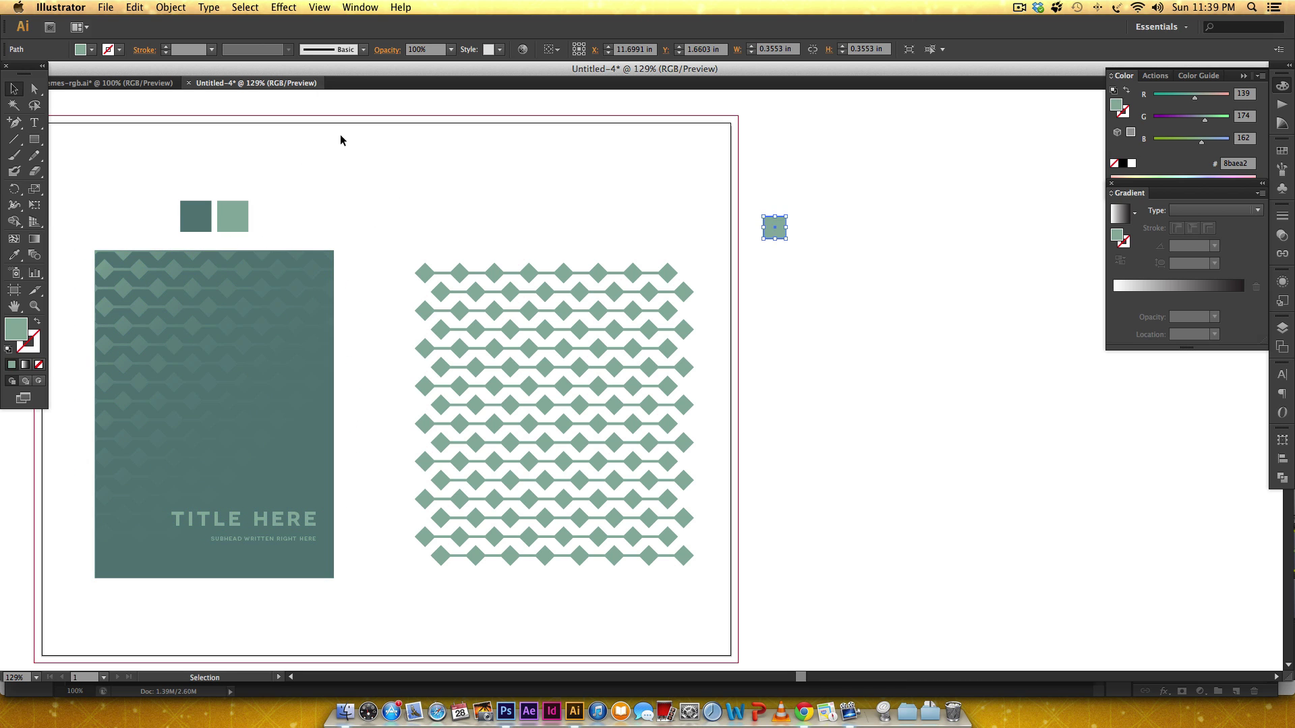
{"action": "left_click", "coordinate": [184, 211]}
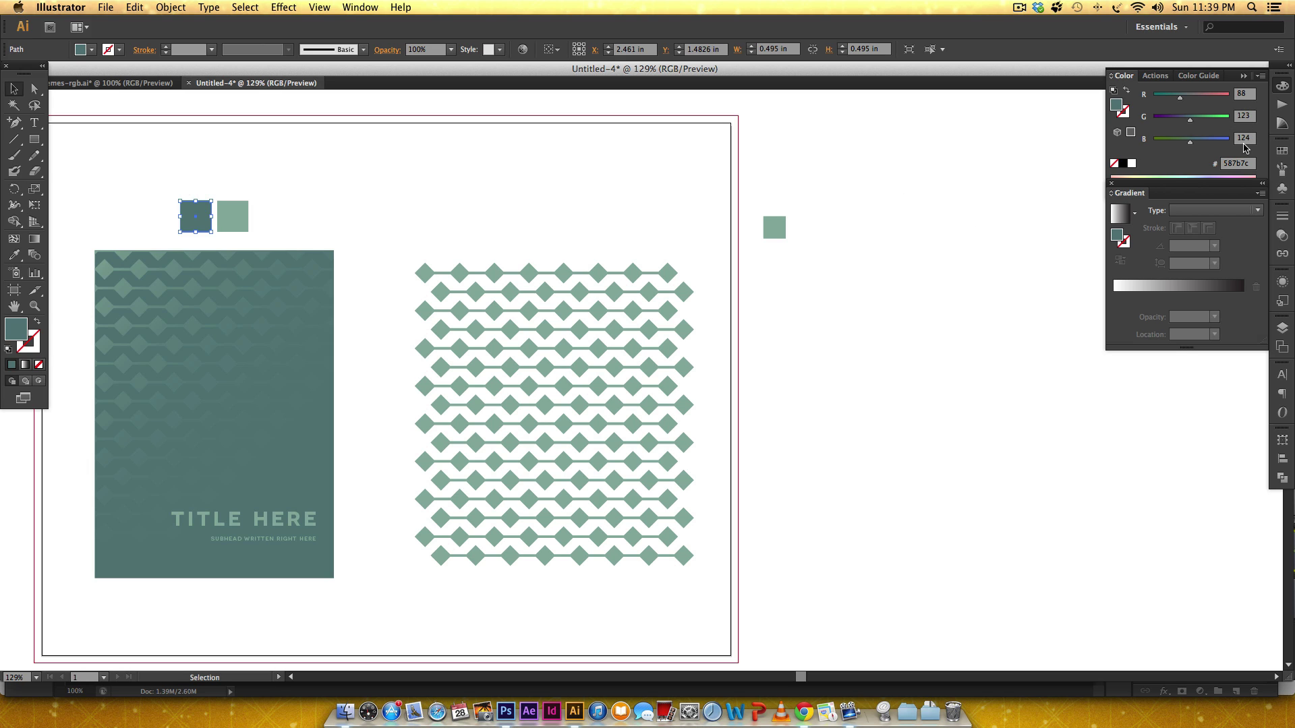
{"action": "left_click", "coordinate": [767, 236]}
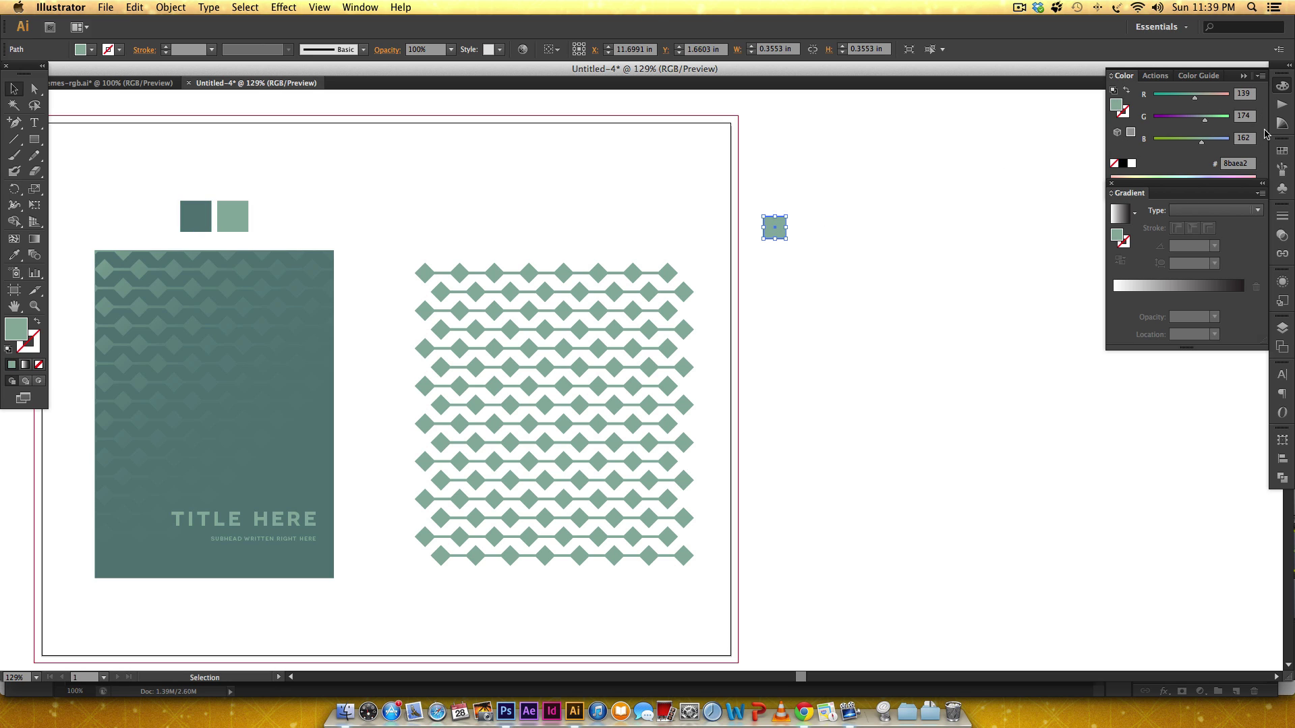
Step: Rotate the new square 45° to turn it into a diamond and deselect it
{"action": "right_click", "coordinate": [780, 230]}
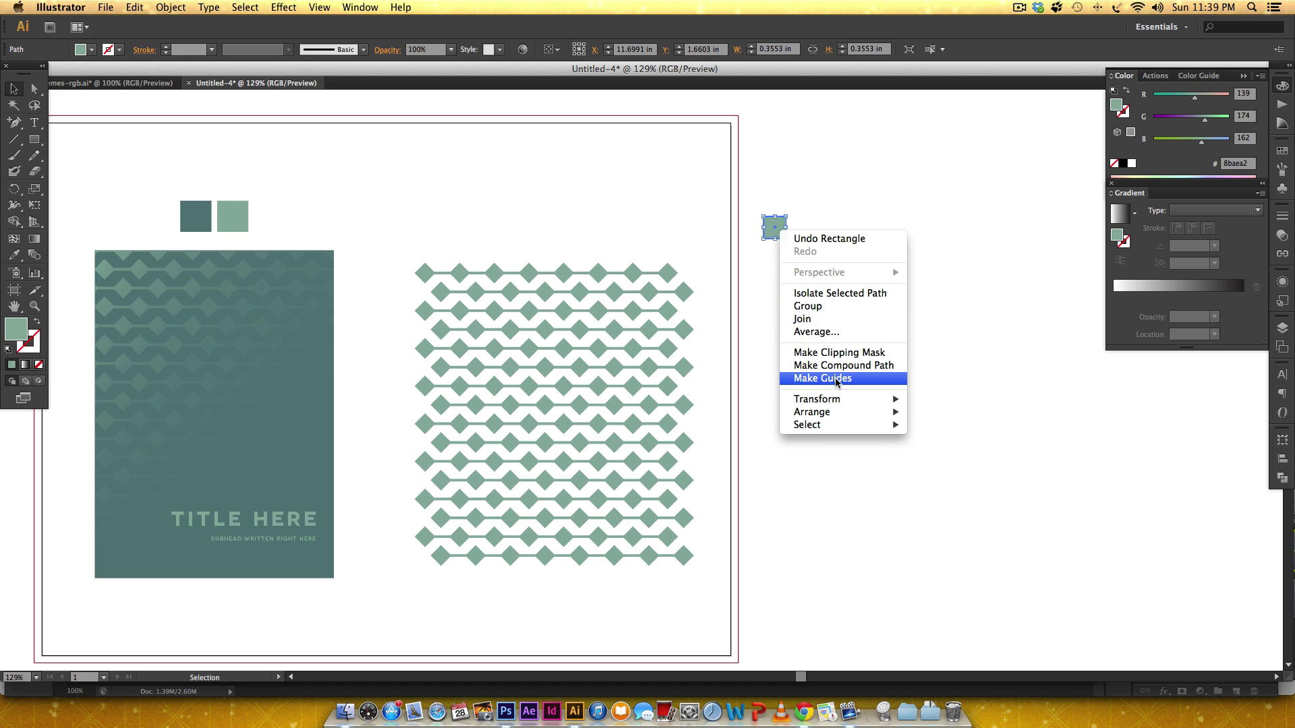
{"action": "mouse_move", "coordinate": [855, 398]}
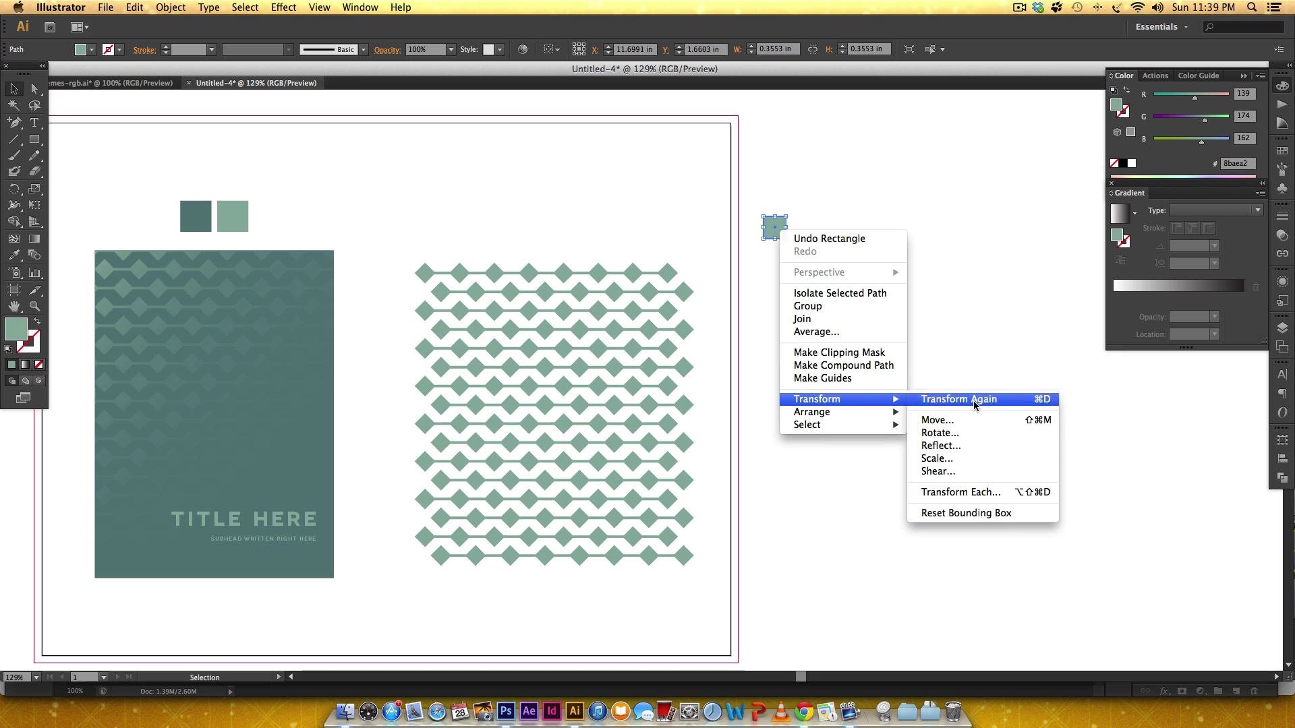
{"action": "left_click", "coordinate": [989, 433]}
{"action": "left_click", "coordinate": [1099, 547]}
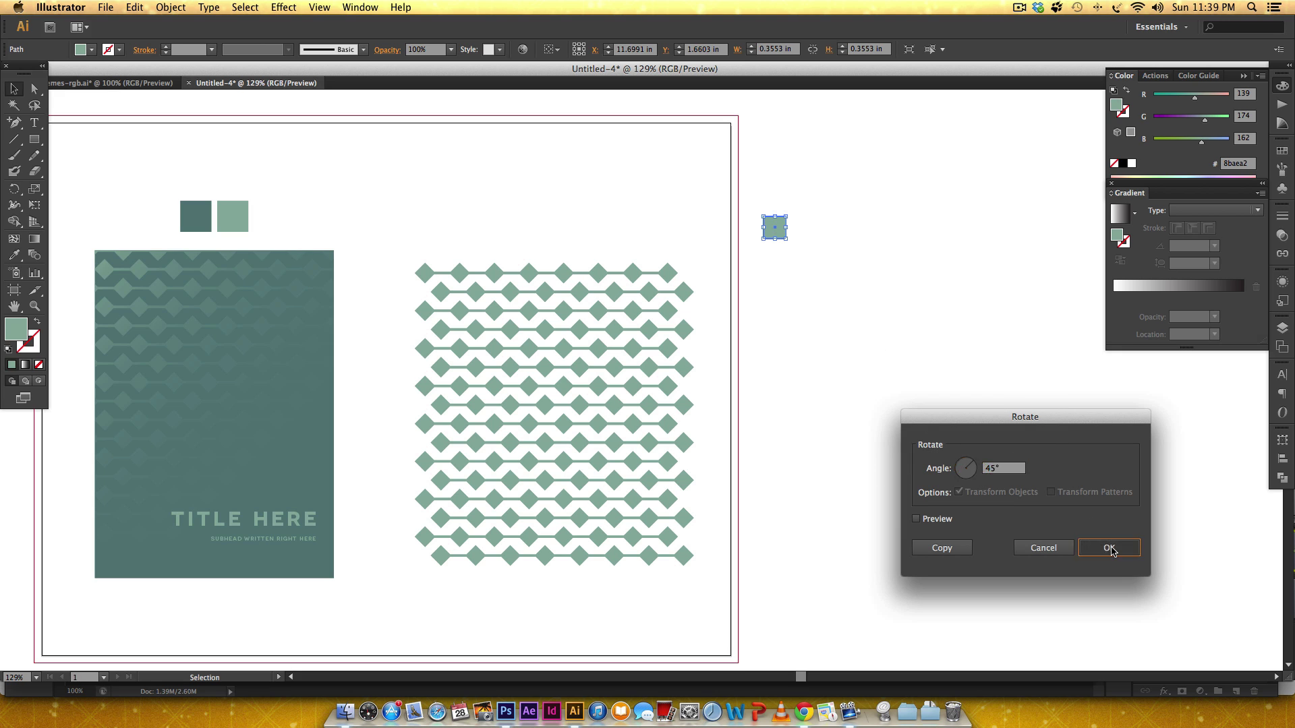
{"action": "left_click", "coordinate": [854, 255]}
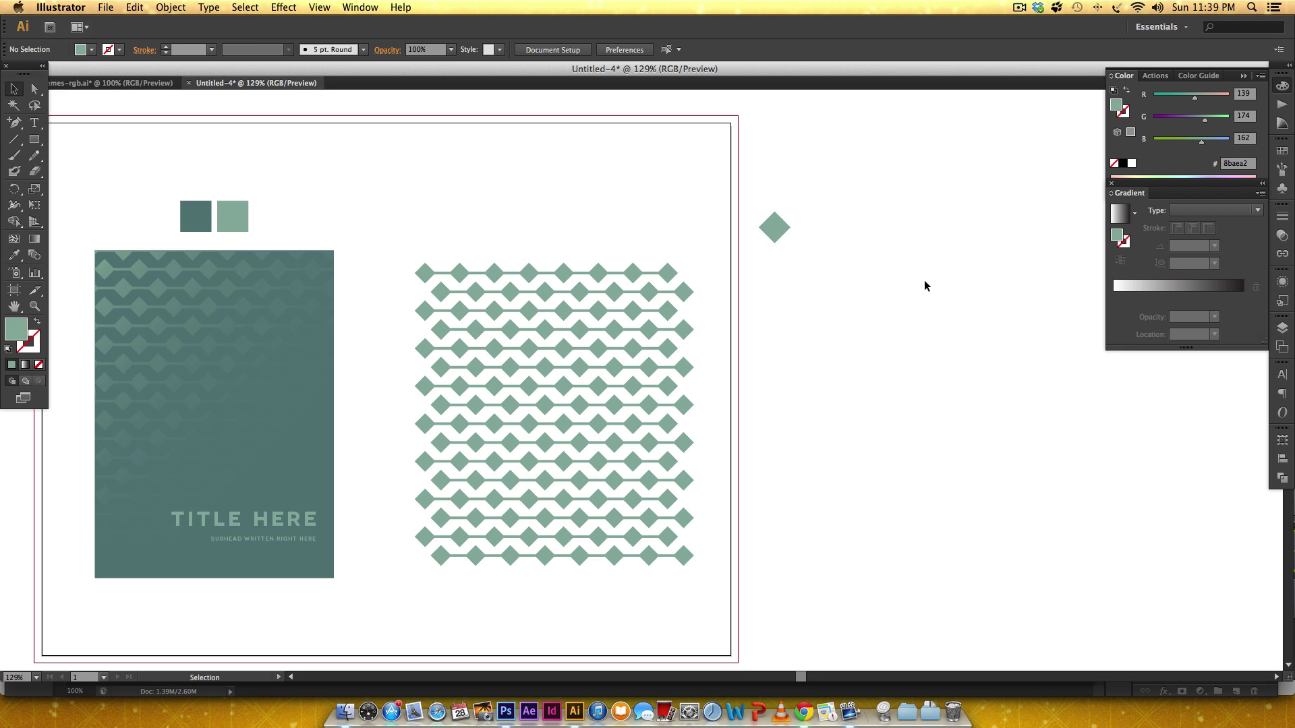
Step: Duplicate the diamond horizontally, then copy the pair and the set of four, to build a row of eight diamonds
{"action": "scroll", "coordinate": [890, 297], "scroll_direction": "right", "scroll_amount": 5}
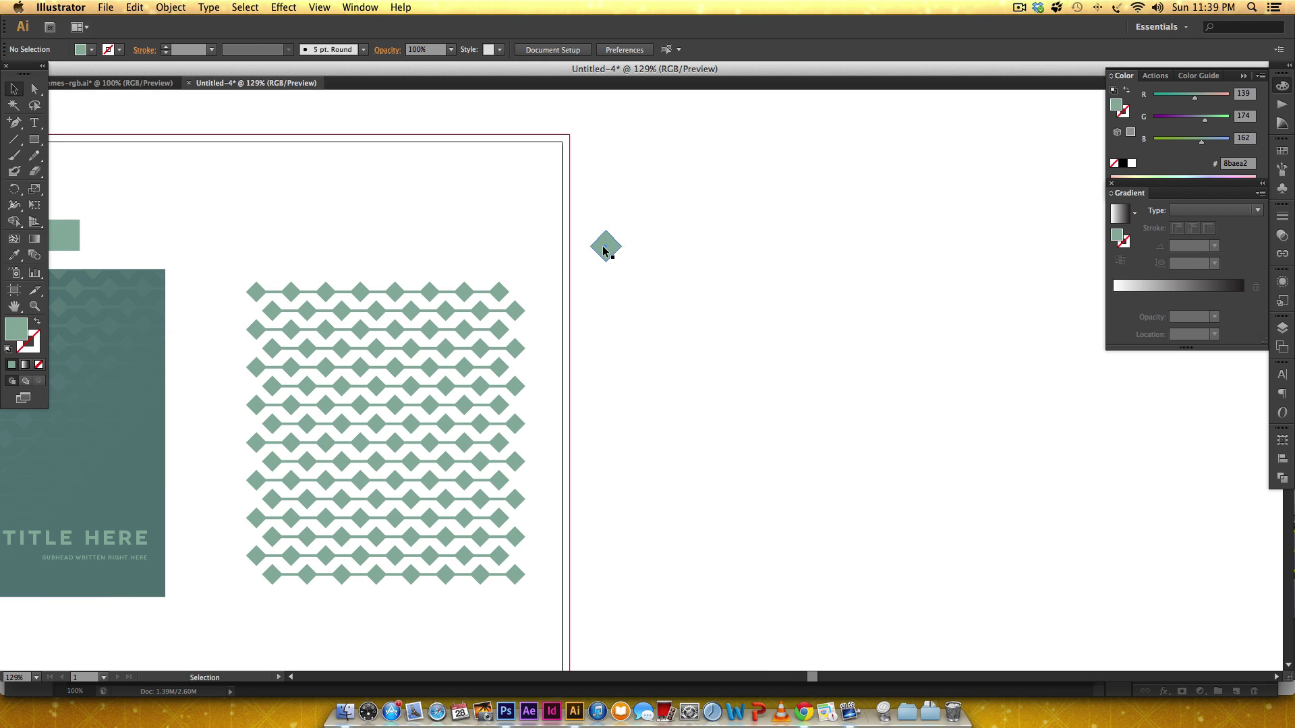
{"action": "left_click", "coordinate": [604, 251]}
{"action": "left_click_drag", "start_coordinate": [604, 251], "coordinate": [649, 250]}
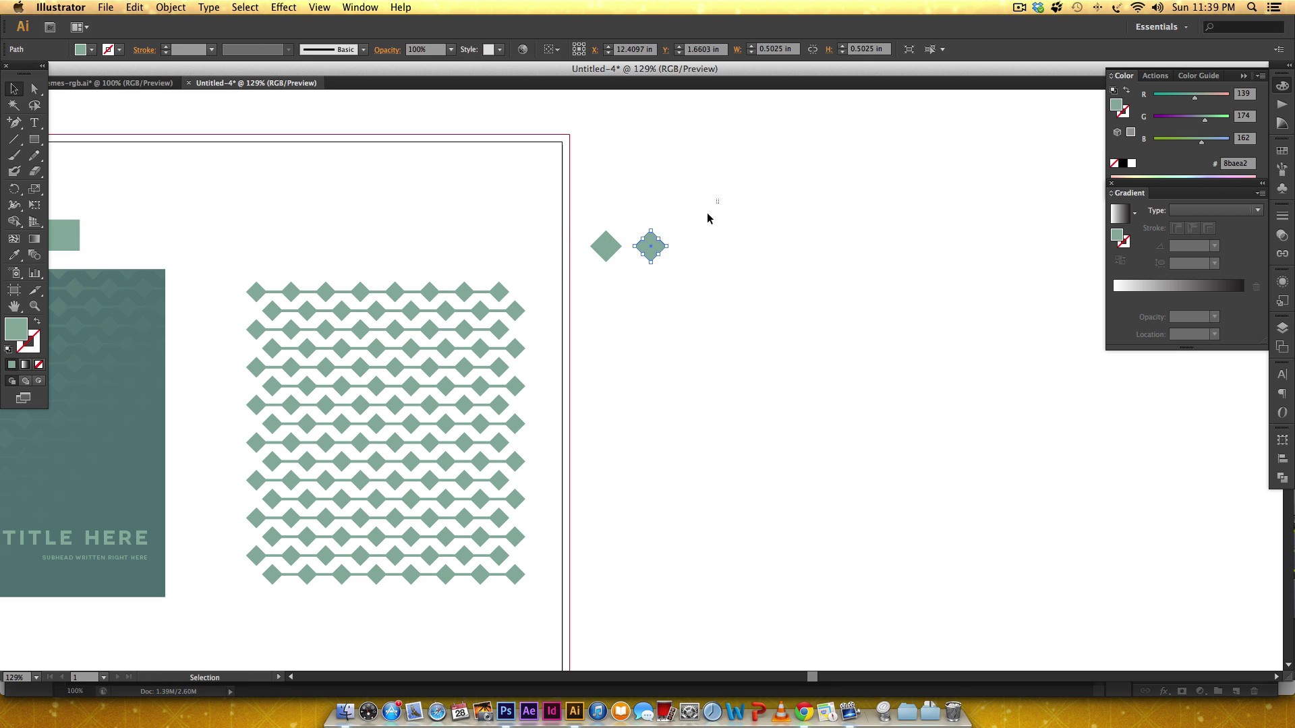
{"action": "left_click_drag", "start_coordinate": [717, 198], "coordinate": [564, 301]}
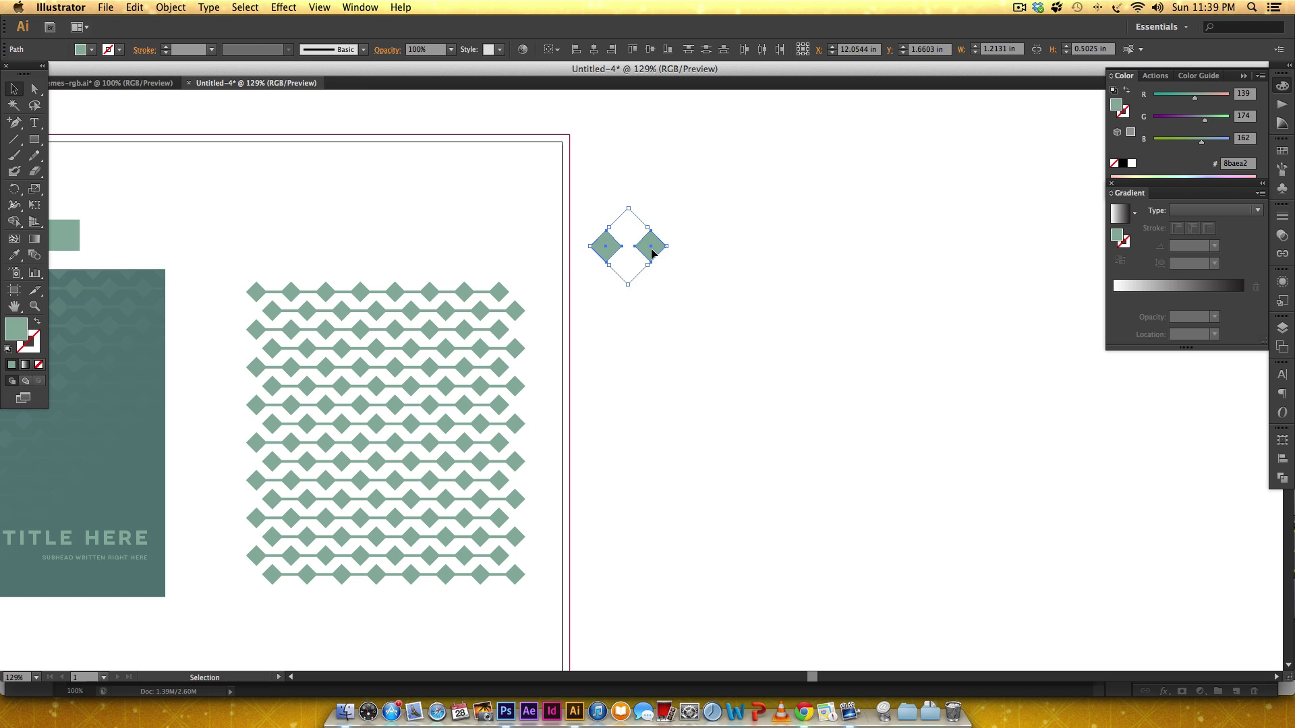
{"action": "left_click_drag", "start_coordinate": [652, 253], "coordinate": [746, 262]}
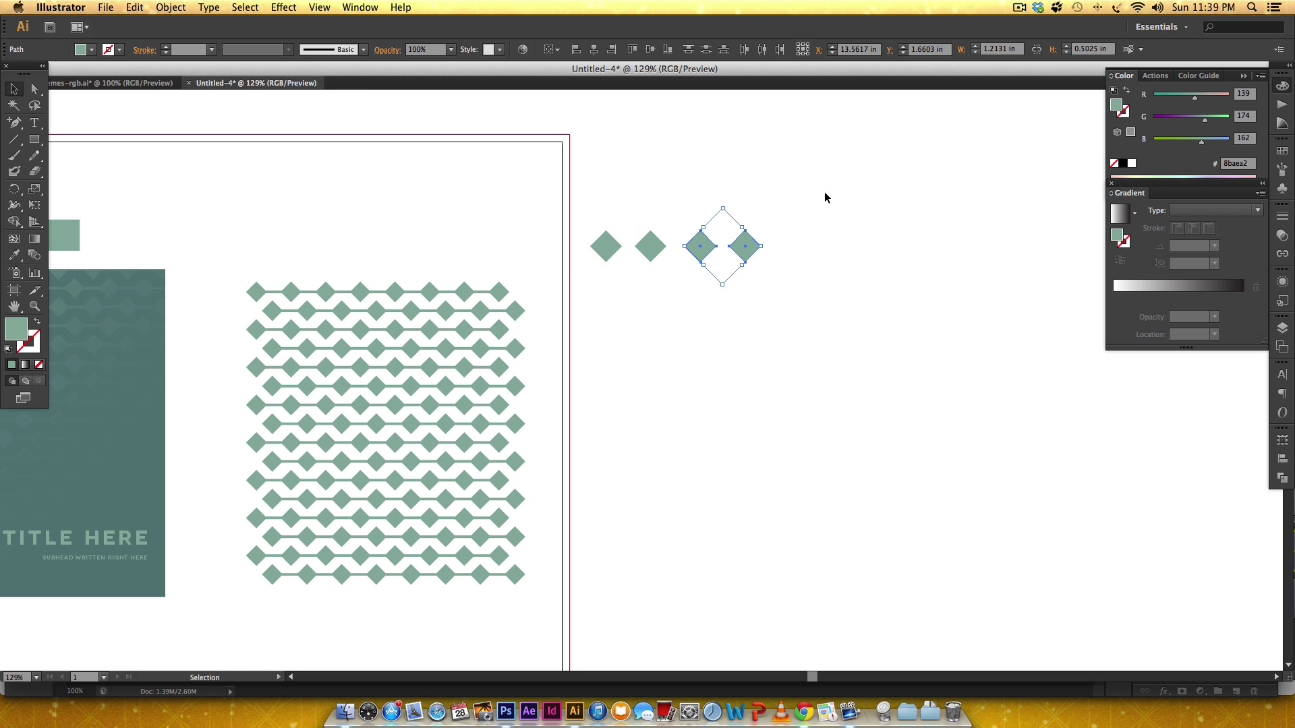
{"action": "left_click_drag", "start_coordinate": [824, 196], "coordinate": [570, 296]}
{"action": "left_click_drag", "start_coordinate": [650, 252], "coordinate": [839, 251]}
{"action": "left_click", "coordinate": [803, 183]}
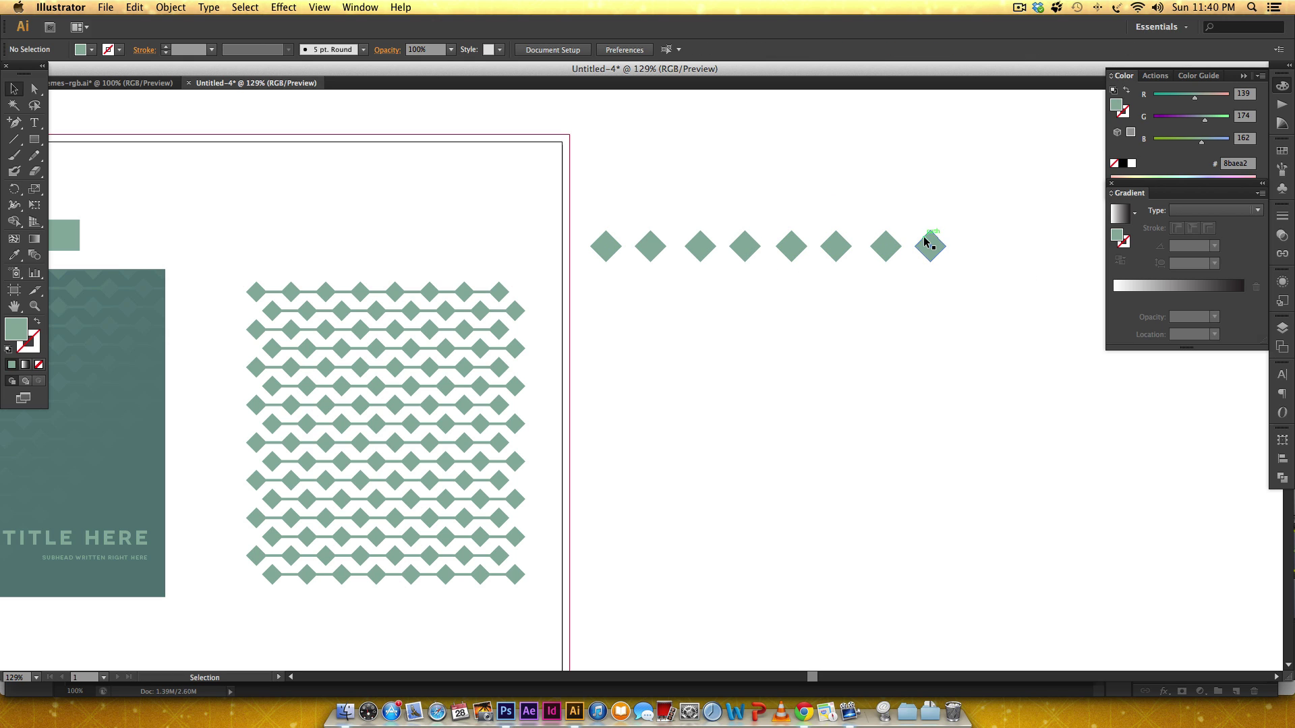
Step: Distribute all eight diamonds evenly by their horizontal centers
{"action": "left_click_drag", "start_coordinate": [992, 187], "coordinate": [574, 301]}
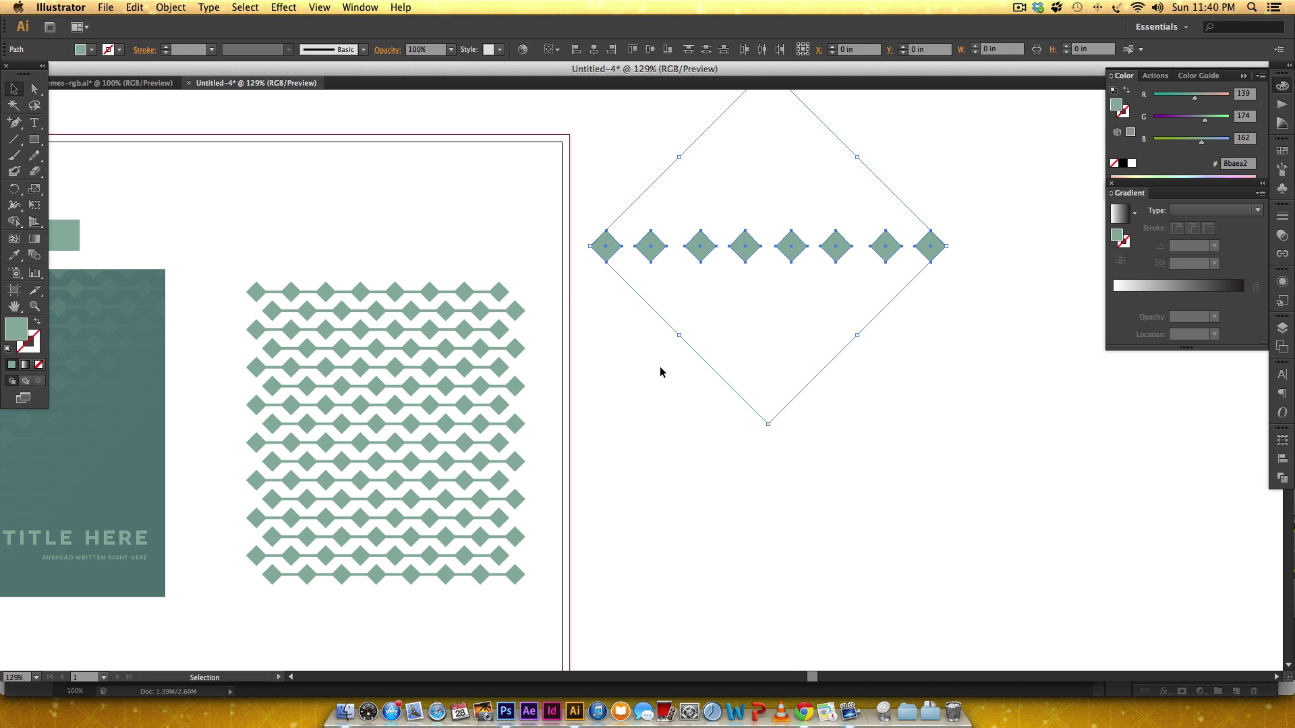
{"action": "left_click", "coordinate": [762, 50]}
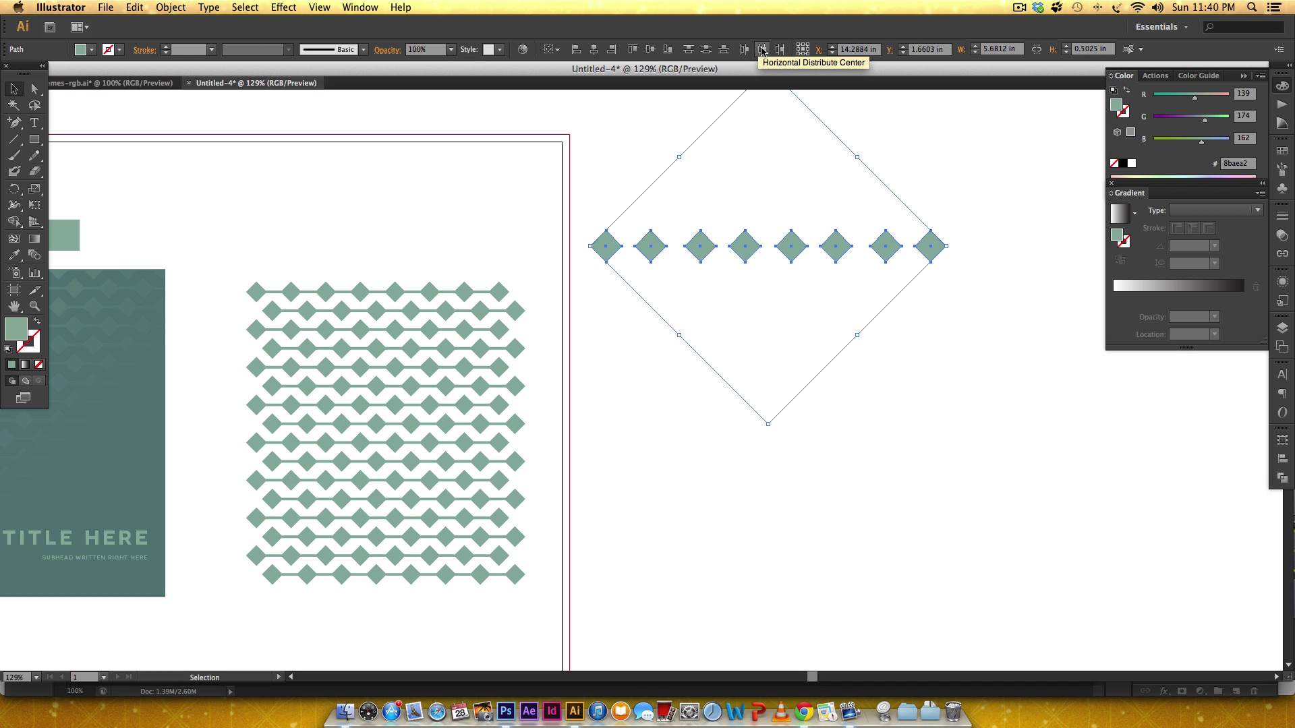
{"action": "left_click", "coordinate": [762, 50]}
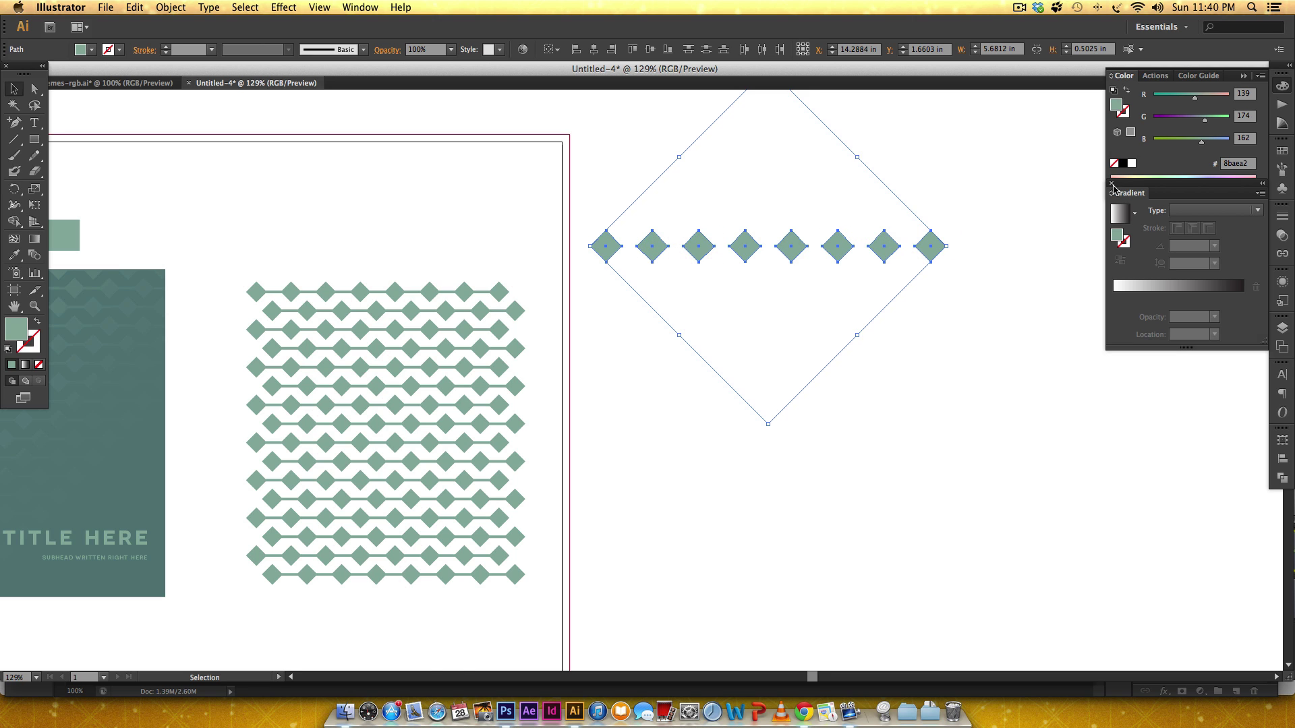
Step: Reset the bounding box of the selected diamond row and deselect the diamonds
{"action": "scroll", "coordinate": [966, 216], "scroll_direction": "up", "scroll_amount": 4}
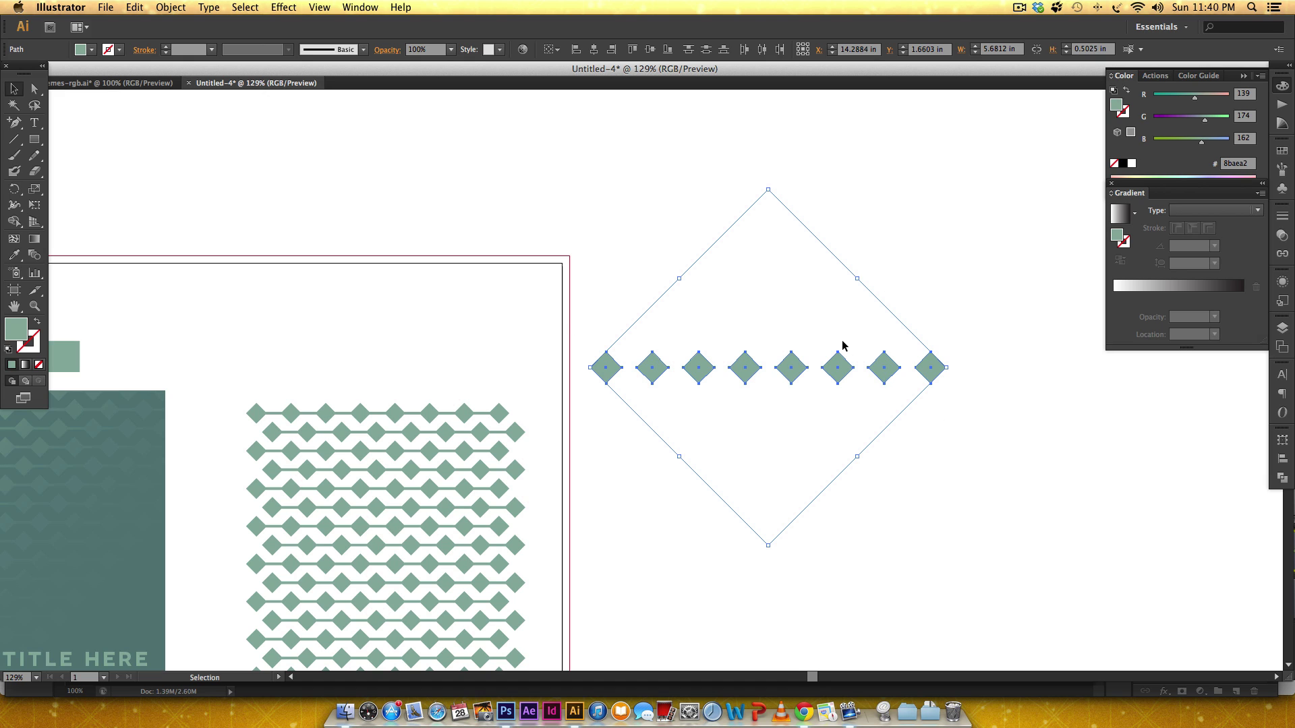
{"action": "right_click", "coordinate": [840, 376]}
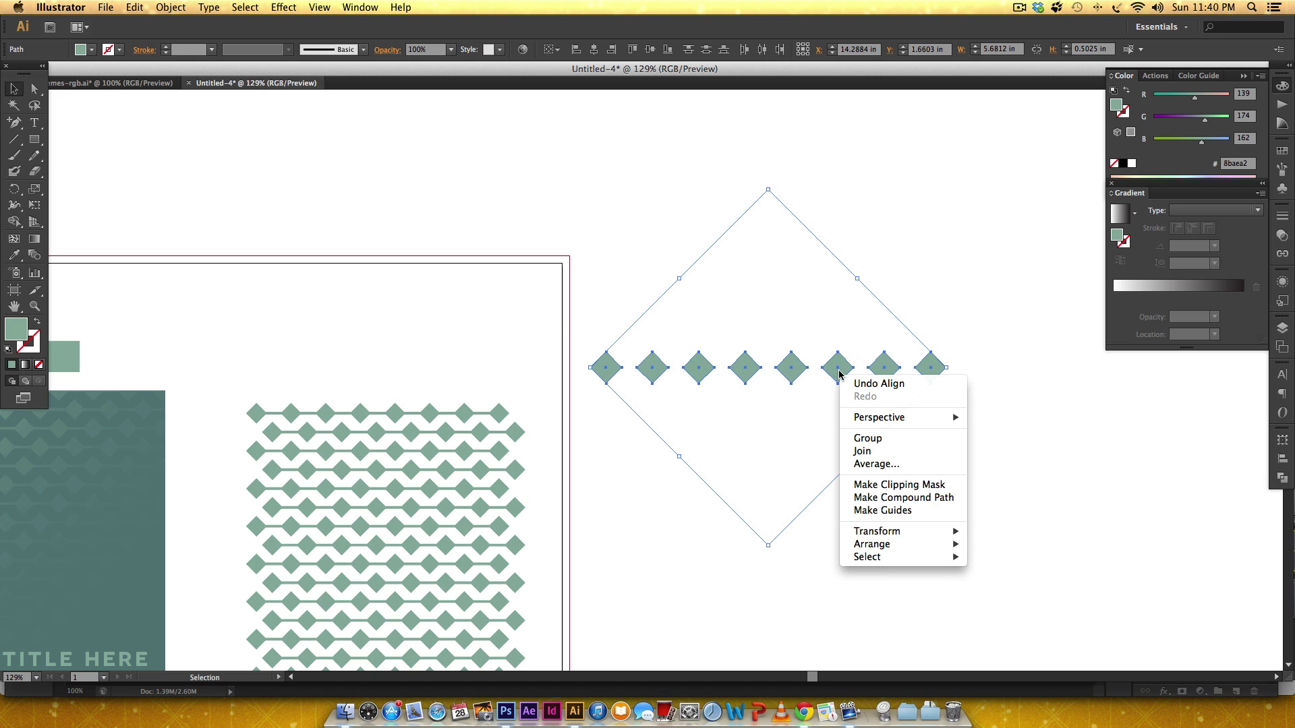
{"action": "mouse_move", "coordinate": [941, 536]}
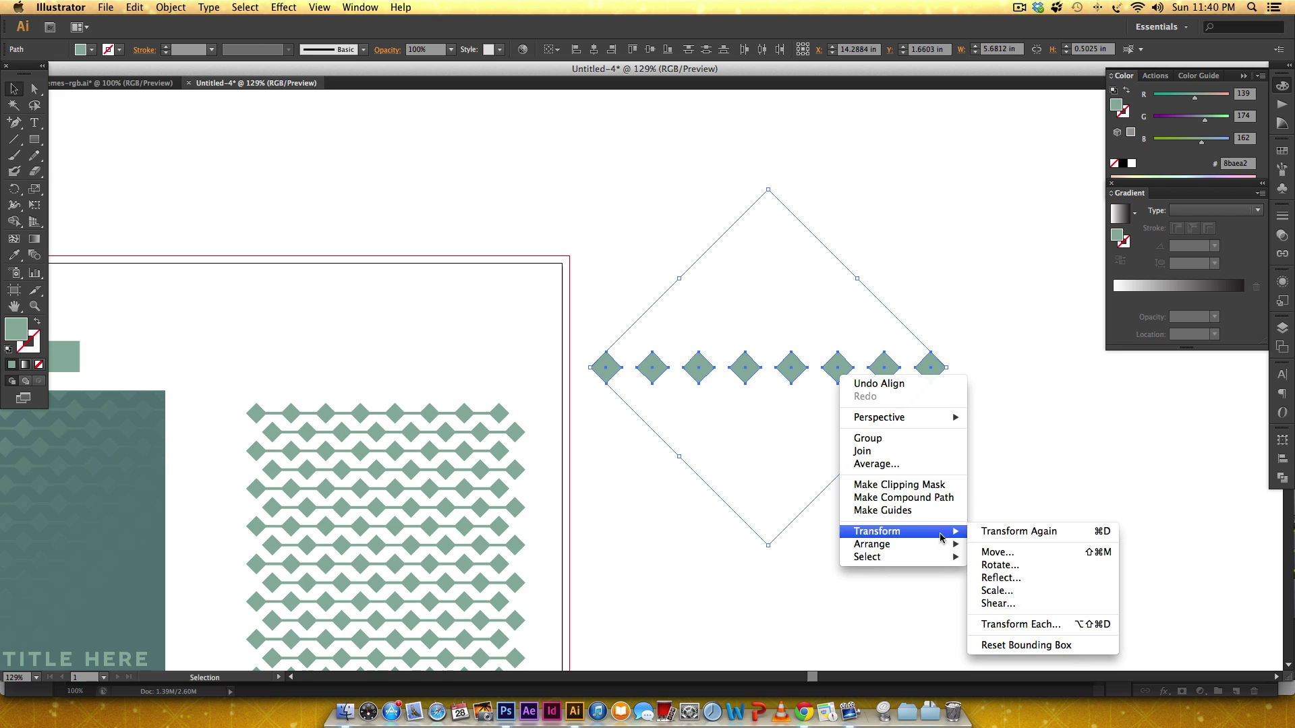
{"action": "left_click", "coordinate": [1010, 645]}
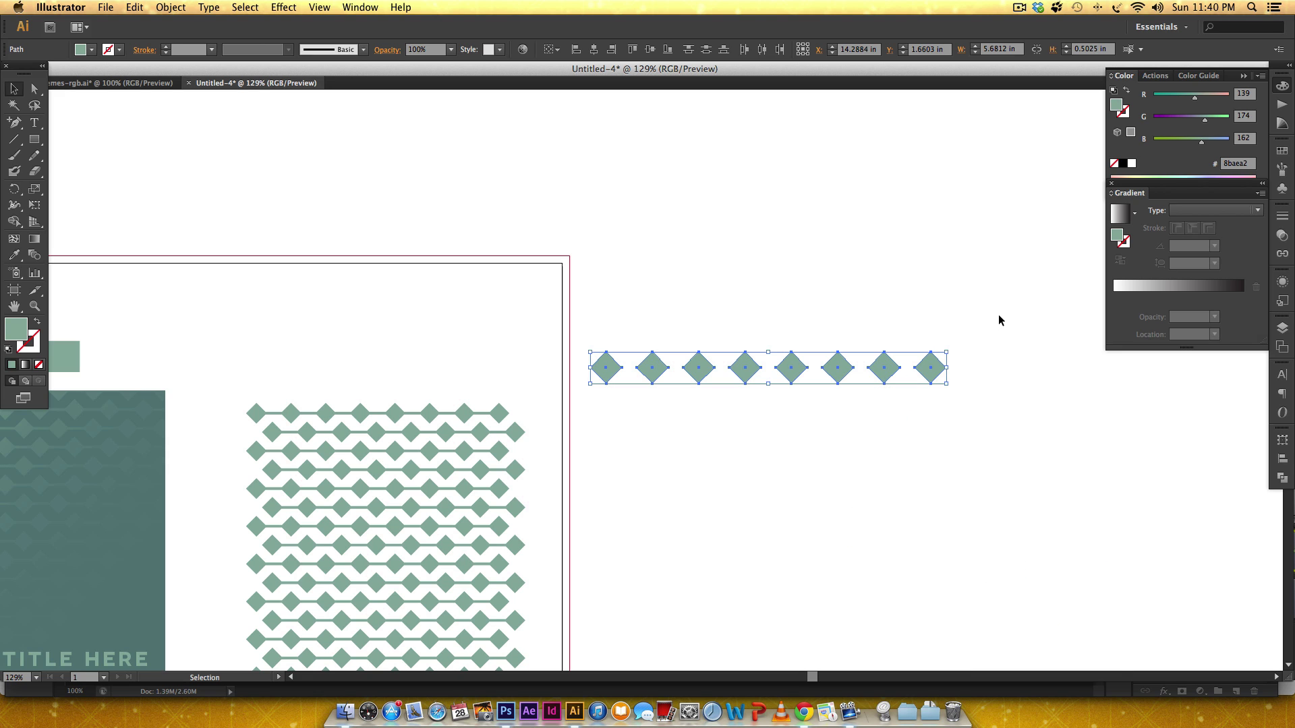
{"action": "left_click_drag", "start_coordinate": [941, 417], "coordinate": [933, 297]}
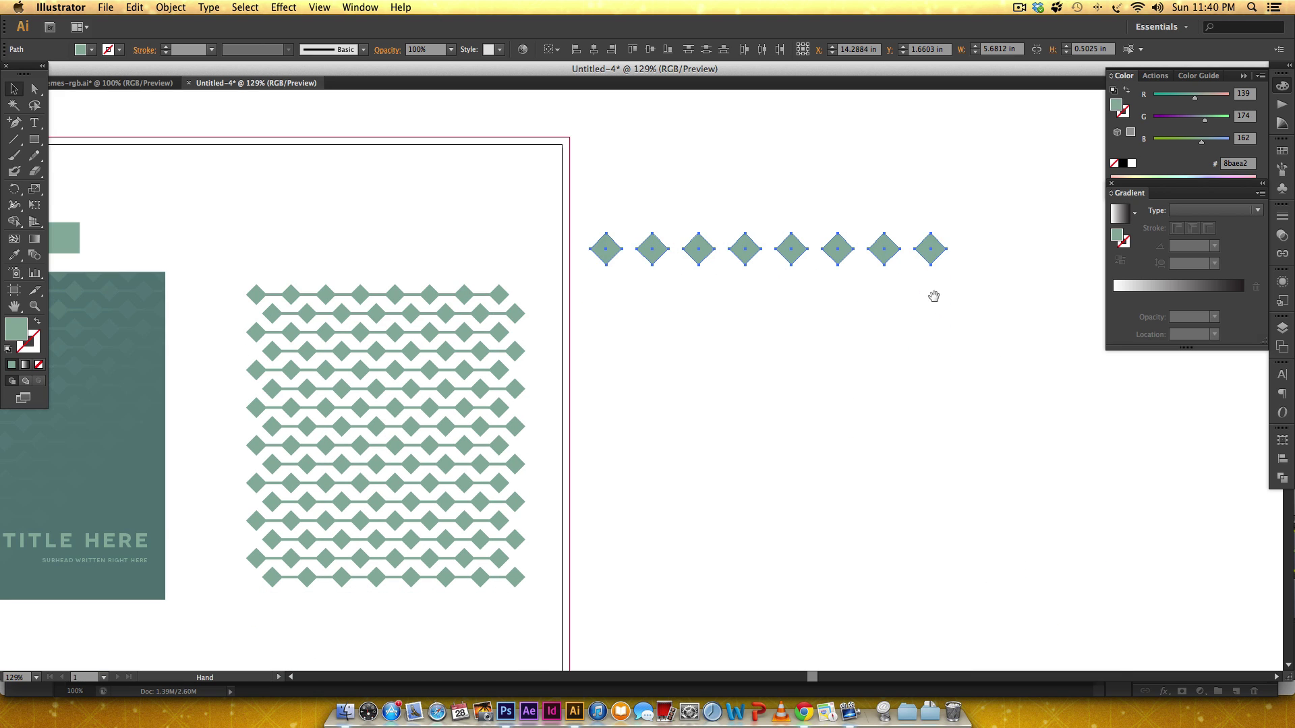
{"action": "left_click", "coordinate": [844, 387]}
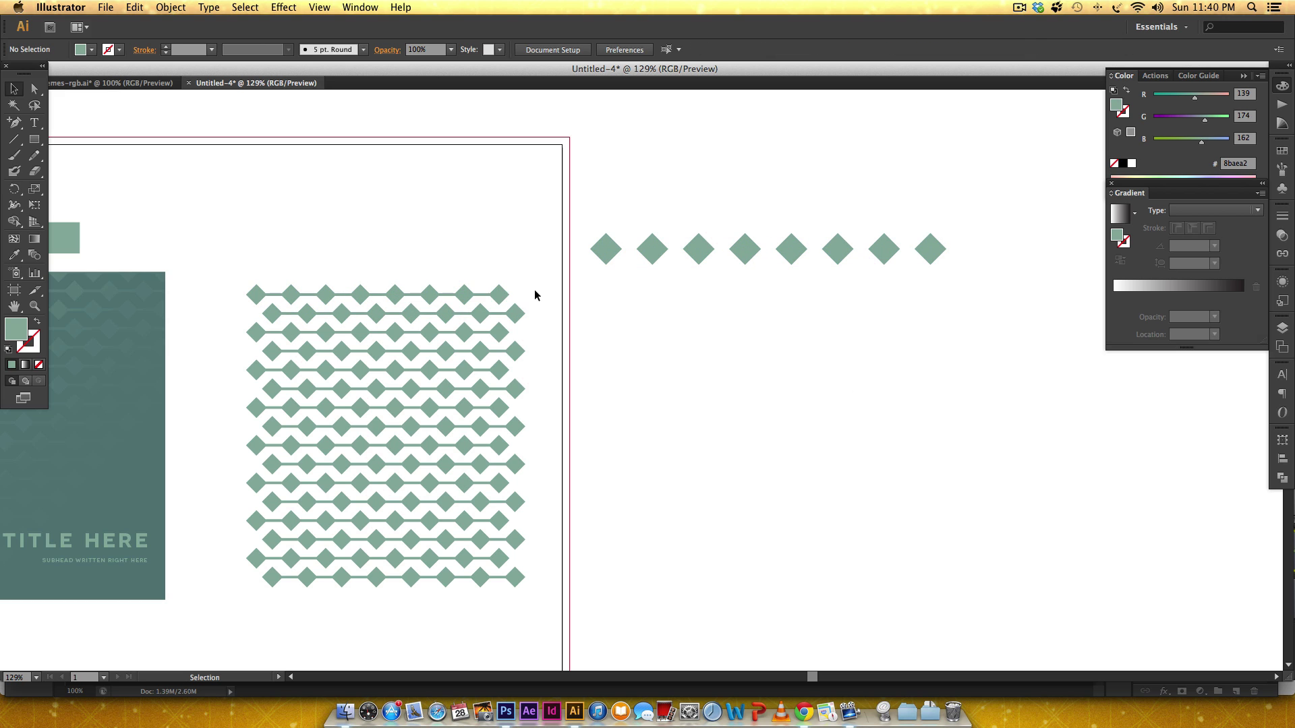
Step: Draw a horizontal line about 5.18 in long from the center of the first diamond to the center of the last
{"action": "scroll", "coordinate": [879, 348], "scroll_direction": "up", "scroll_amount": 3}
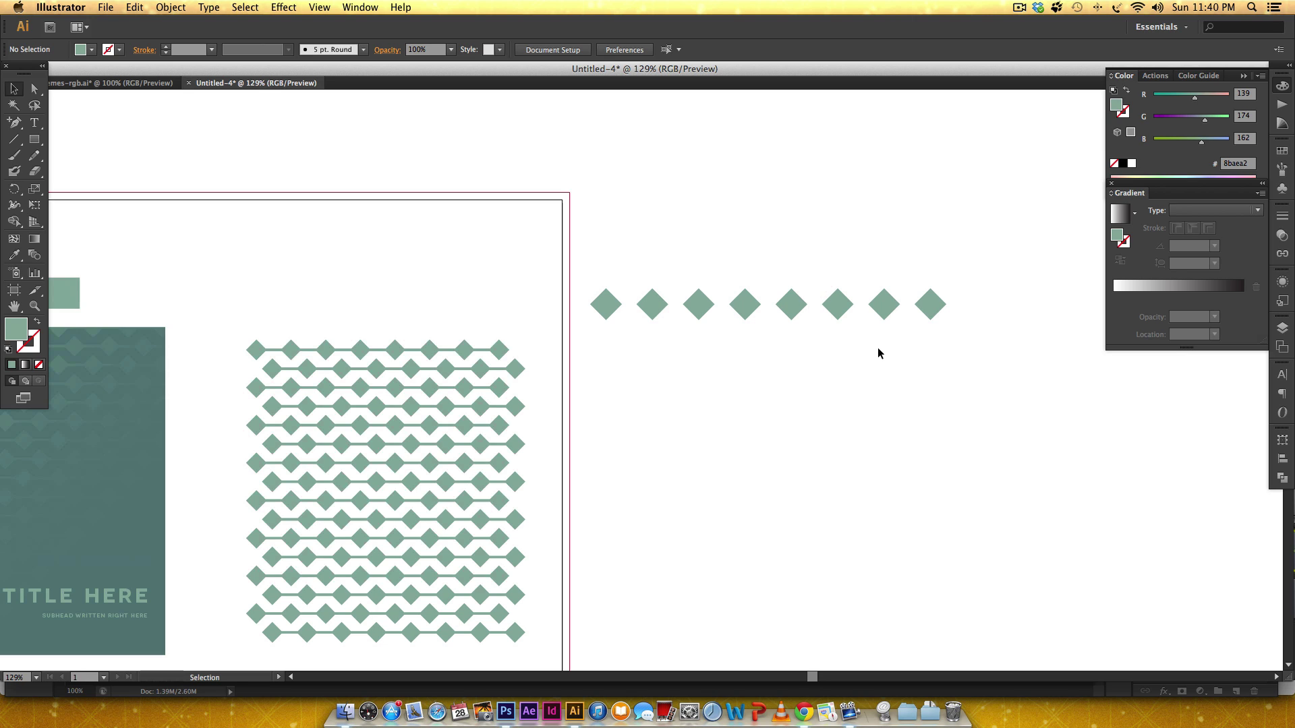
{"action": "left_click", "coordinate": [14, 139]}
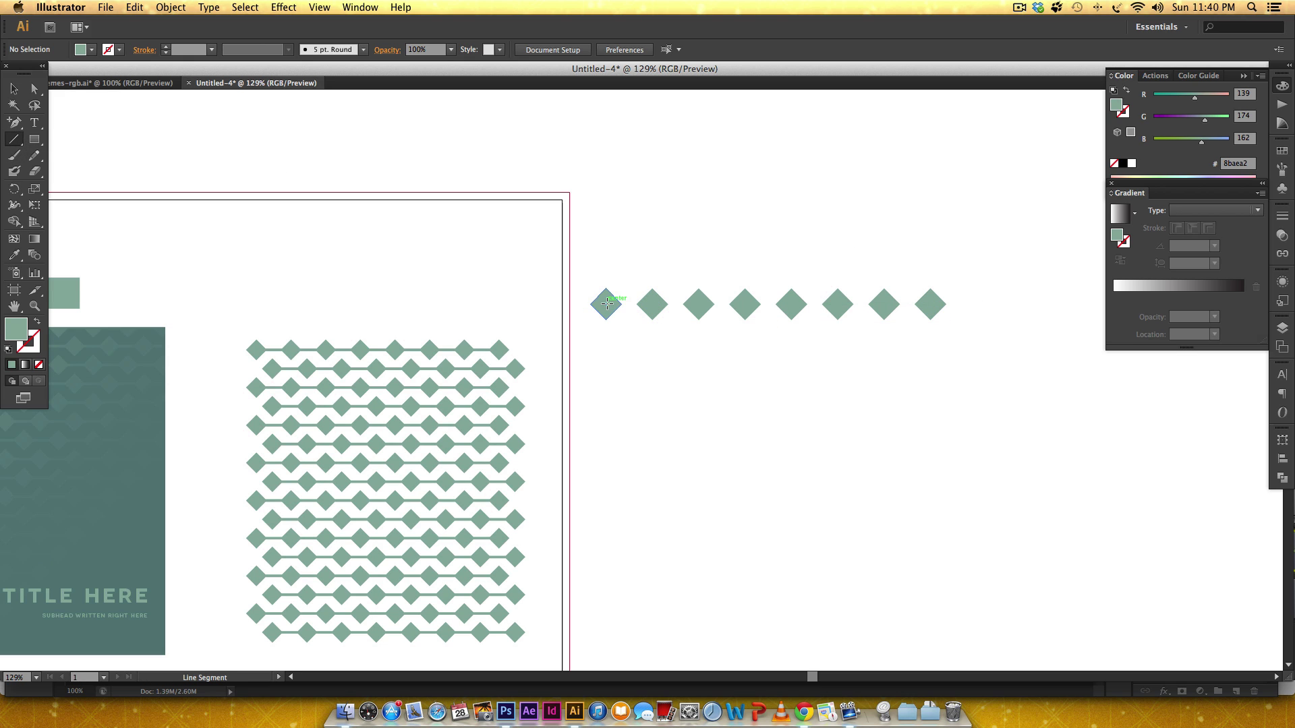
{"action": "left_click_drag", "start_coordinate": [606, 304], "coordinate": [931, 305]}
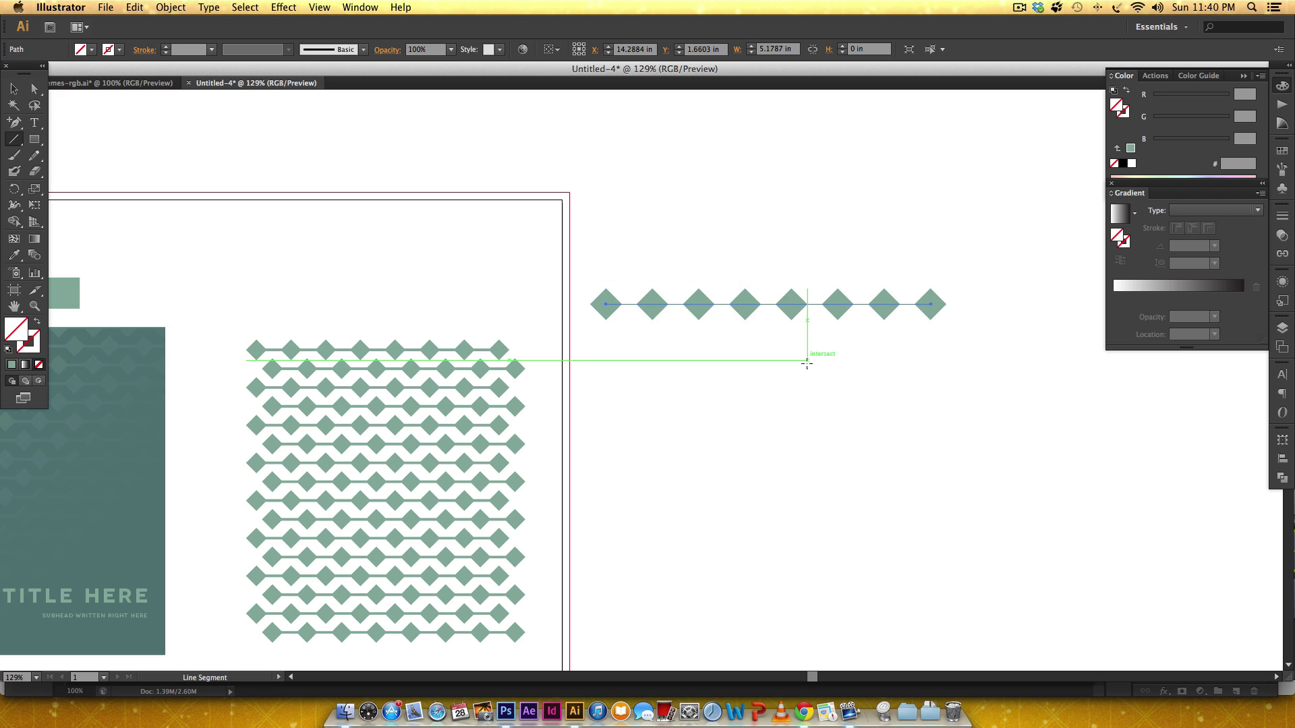
Step: Make the stroke colour active and sample the diamonds' light green onto the line's stroke with the Eyedropper
{"action": "left_click", "coordinate": [34, 349]}
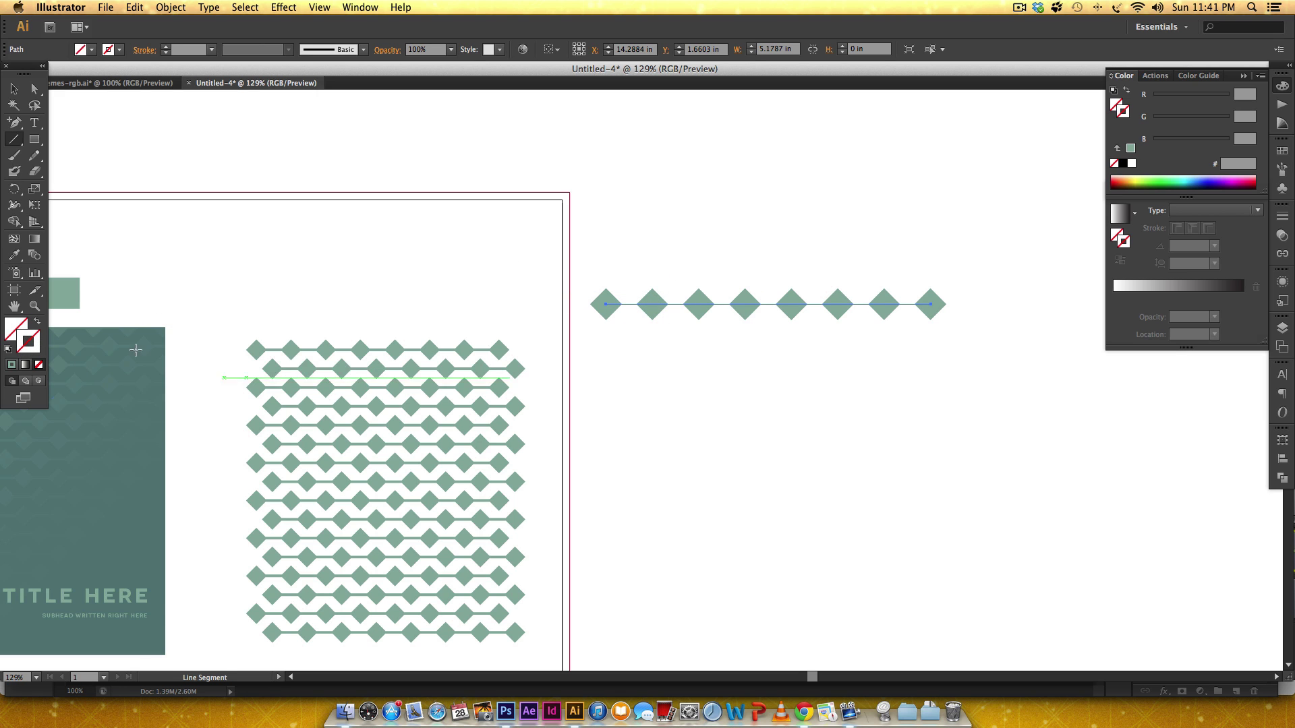
{"action": "left_click", "coordinate": [27, 339]}
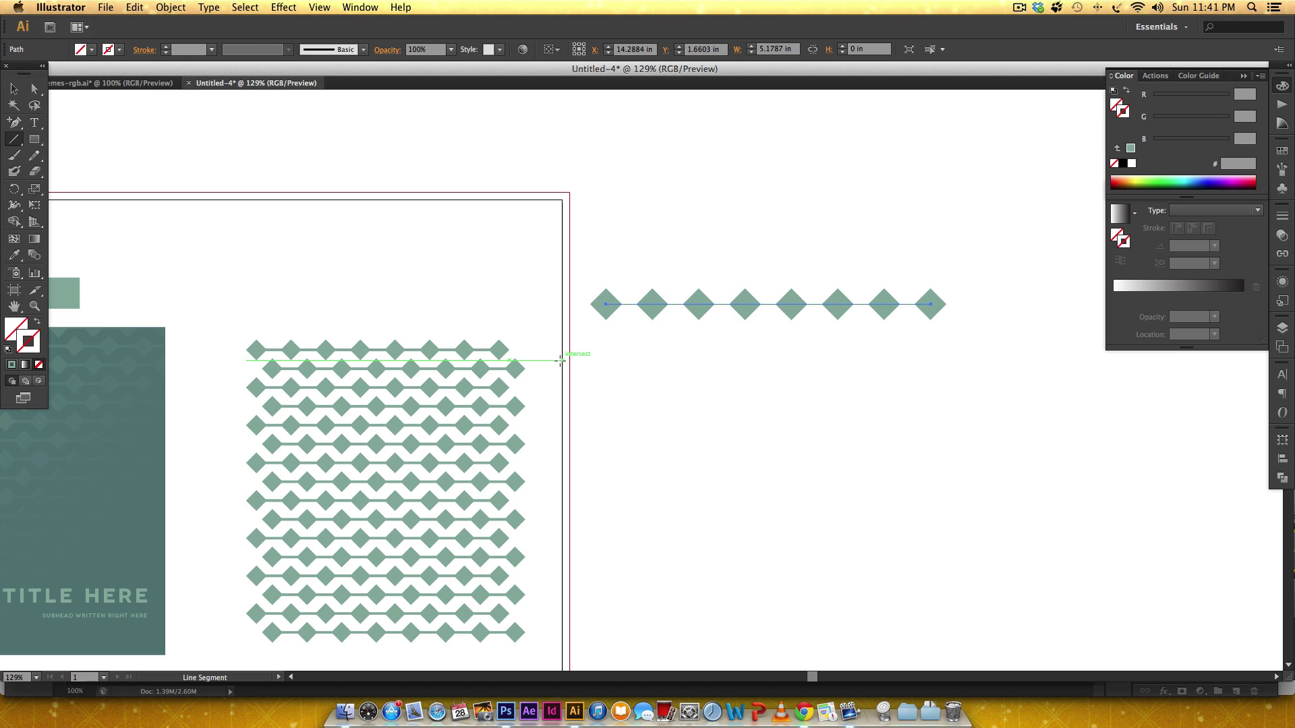
{"action": "key", "text": "i"}
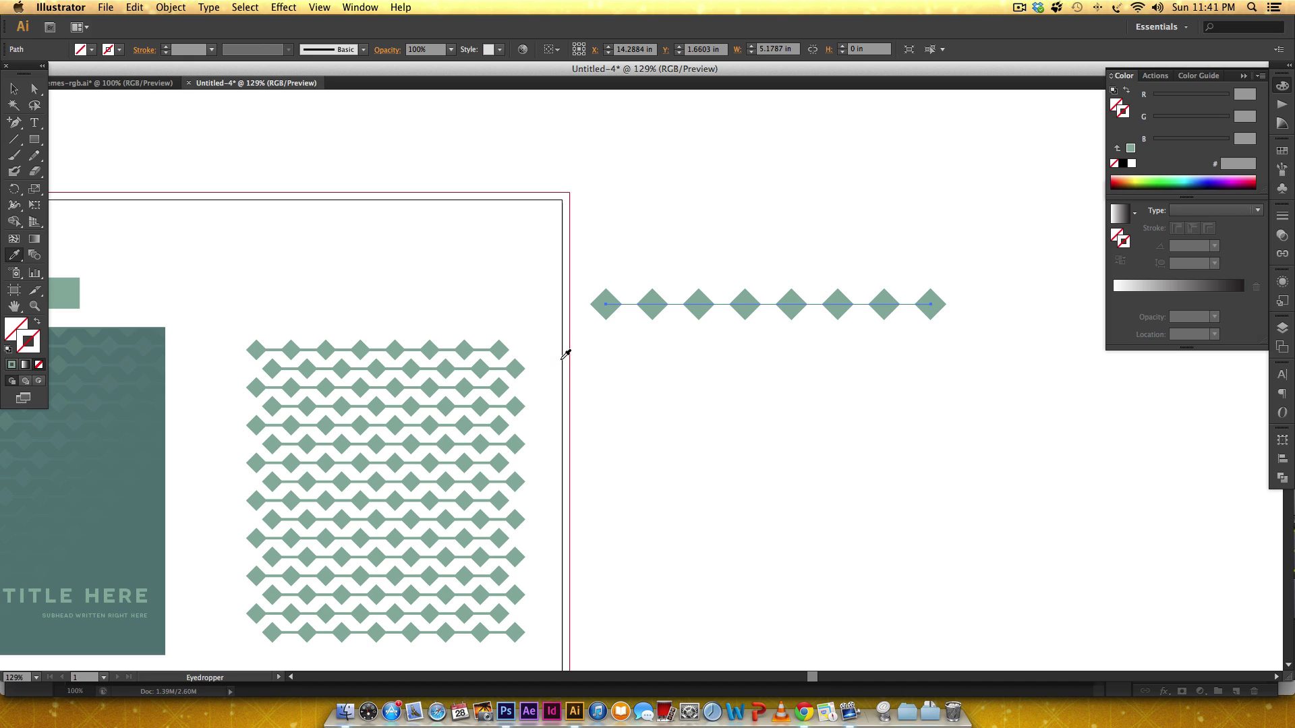
{"action": "left_click", "coordinate": [654, 295]}
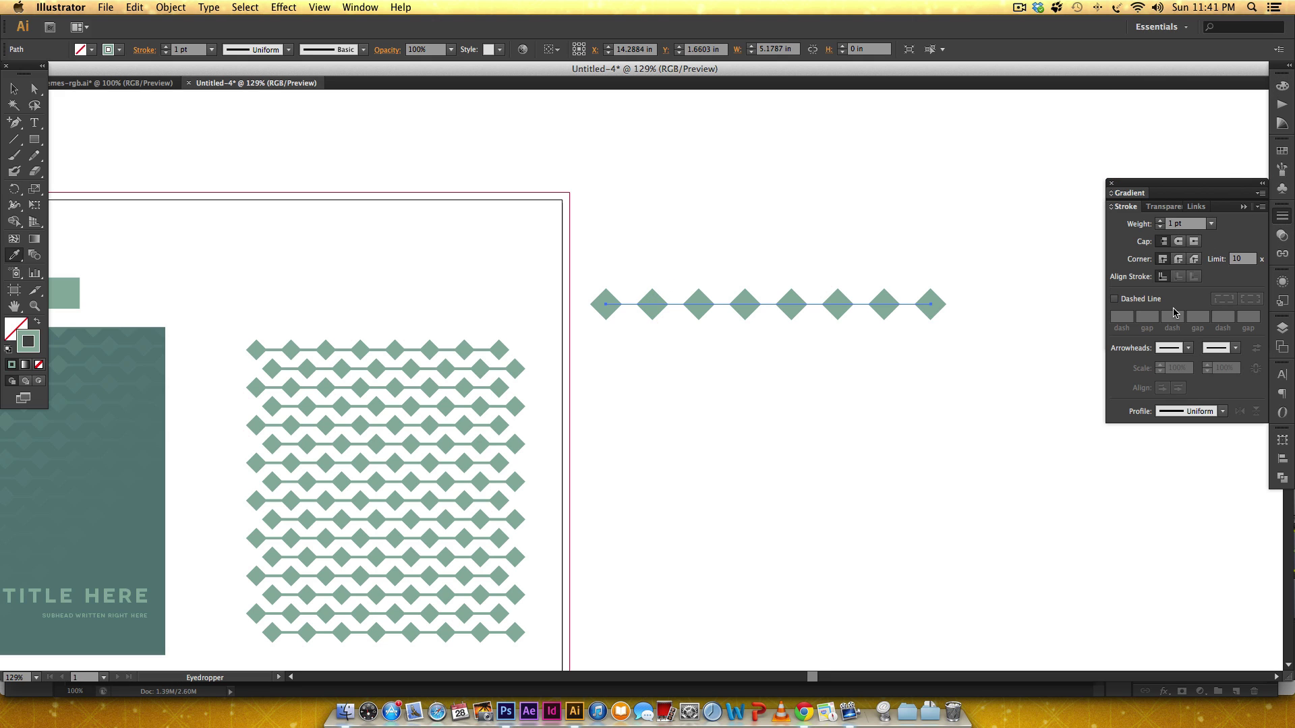
{"action": "left_click", "coordinate": [351, 8]}
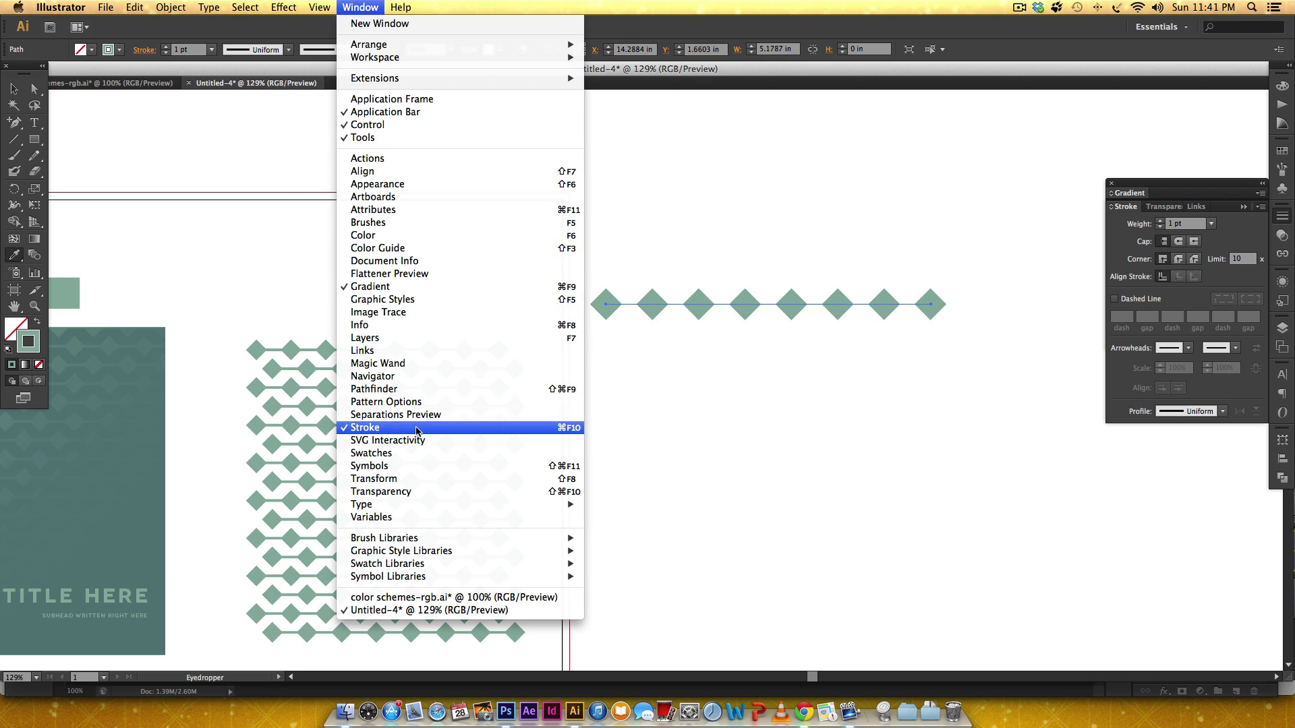
{"action": "left_click", "coordinate": [369, 8]}
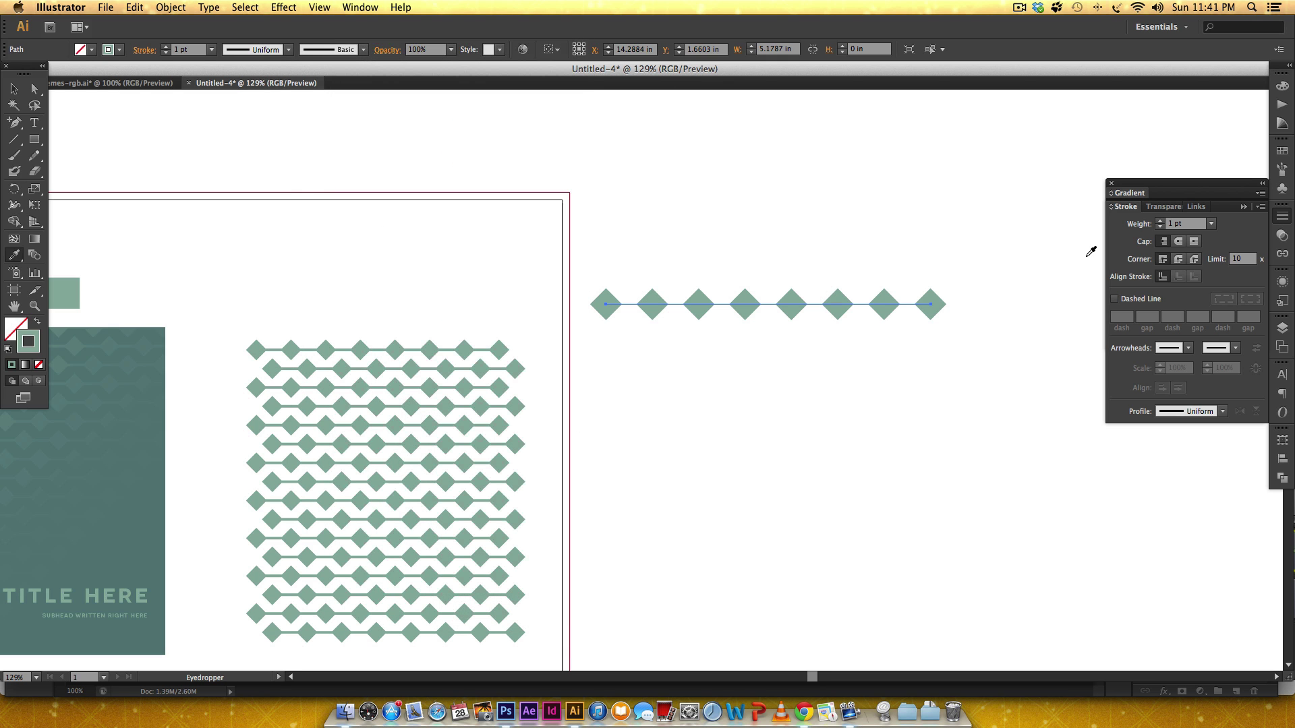
Step: Set the stroke weight of the line joining the diamonds to 5 pt
{"action": "left_click", "coordinate": [1190, 223]}
{"action": "key", "text": "Return"}
{"action": "key", "text": "v"}
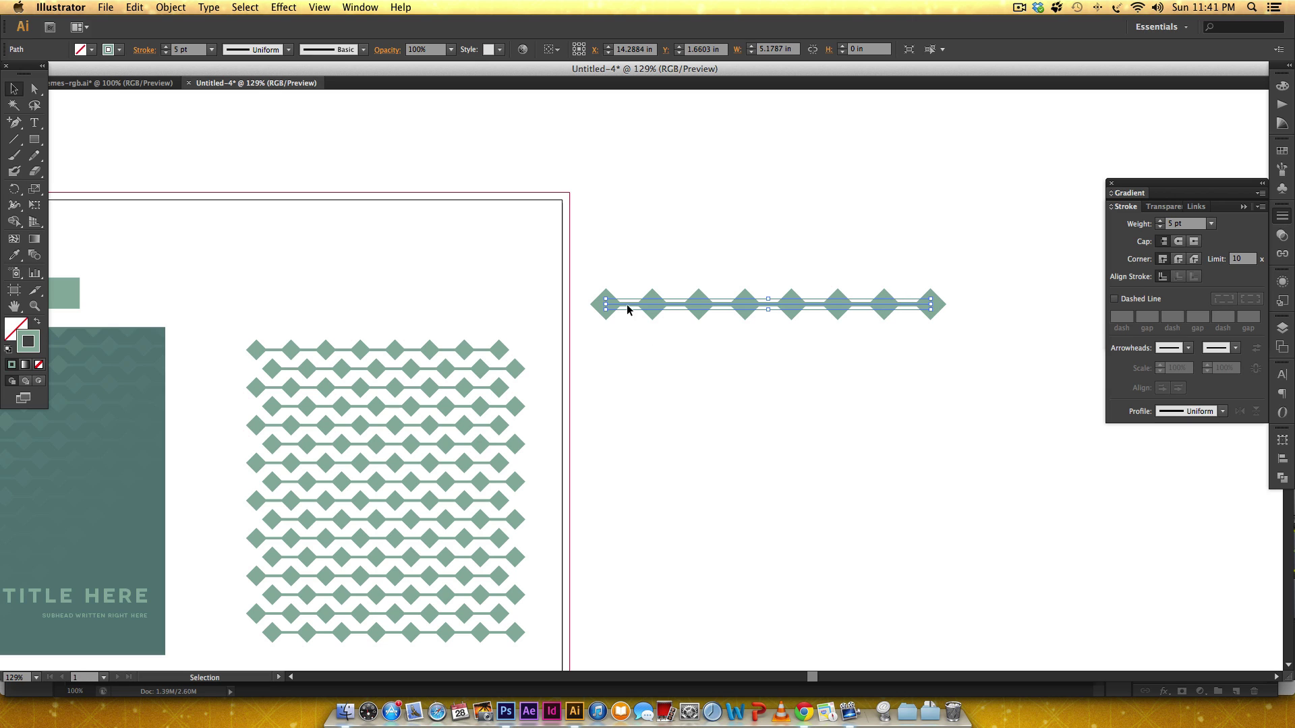
Step: Expand the line's stroke into a filled shape
{"action": "left_click", "coordinate": [171, 7]}
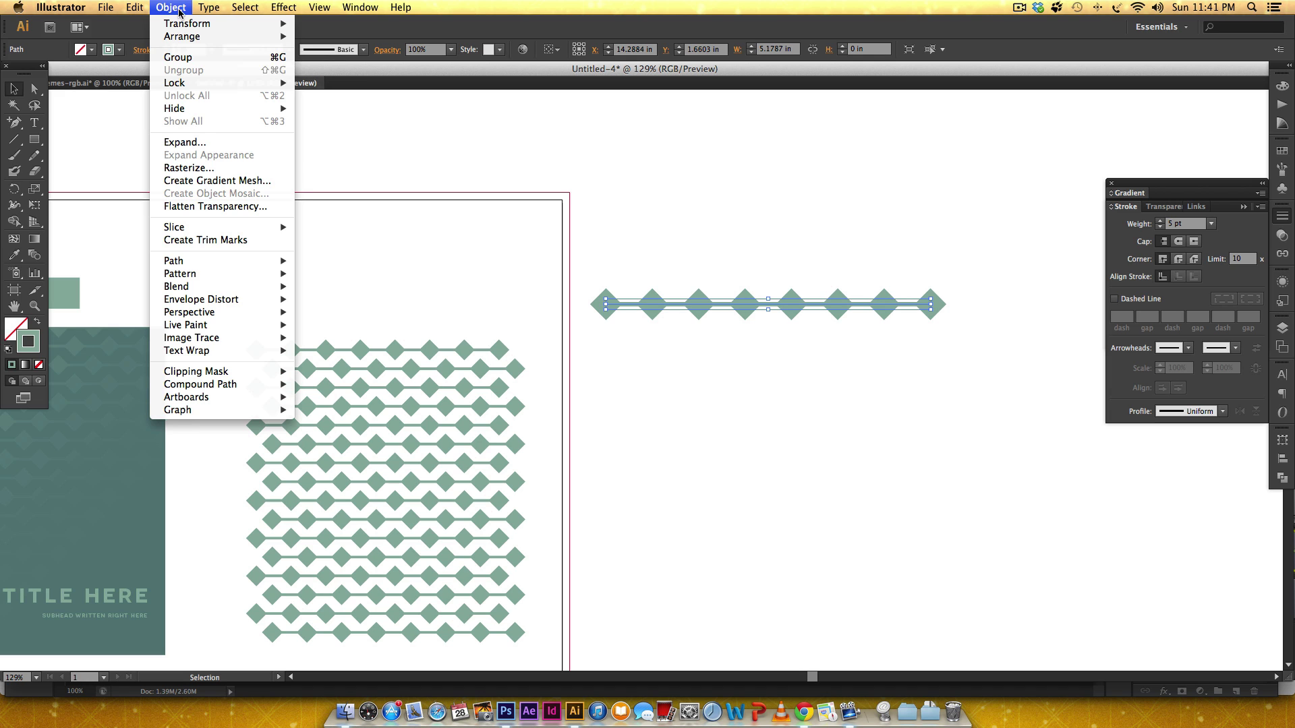
{"action": "left_click", "coordinate": [205, 142]}
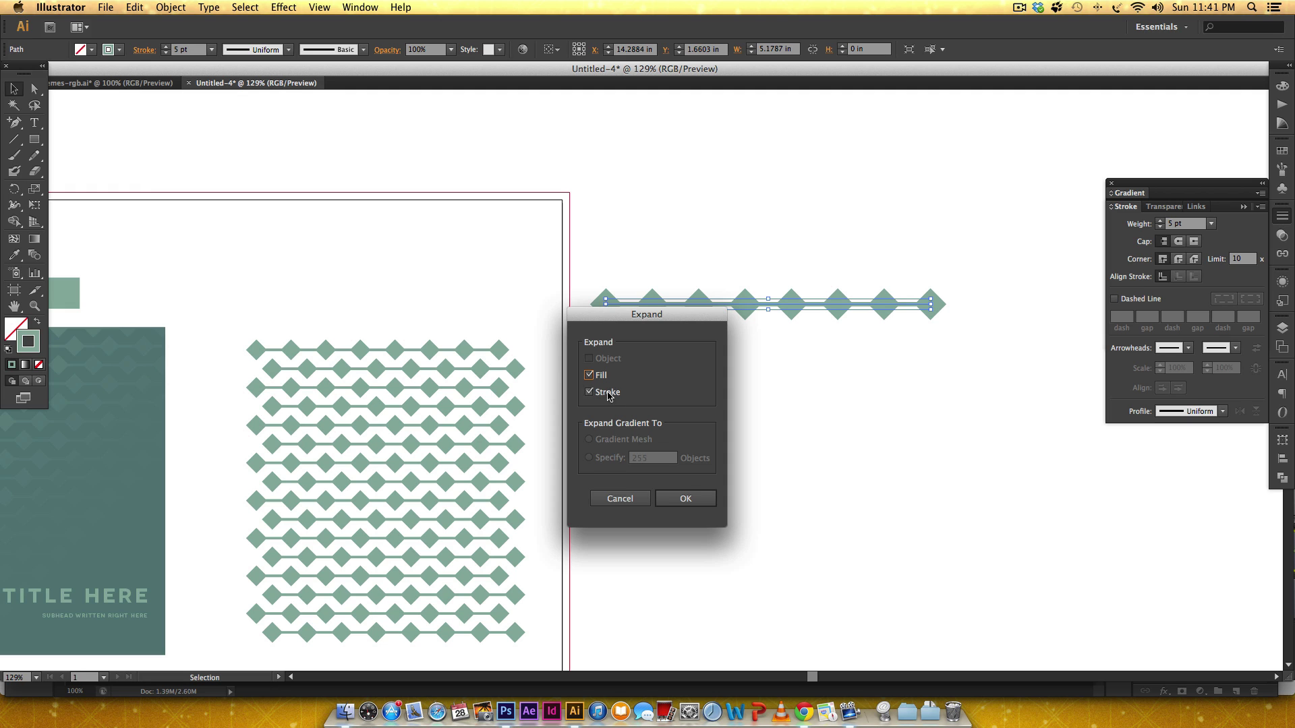
{"action": "left_click", "coordinate": [588, 375]}
{"action": "left_click", "coordinate": [702, 500]}
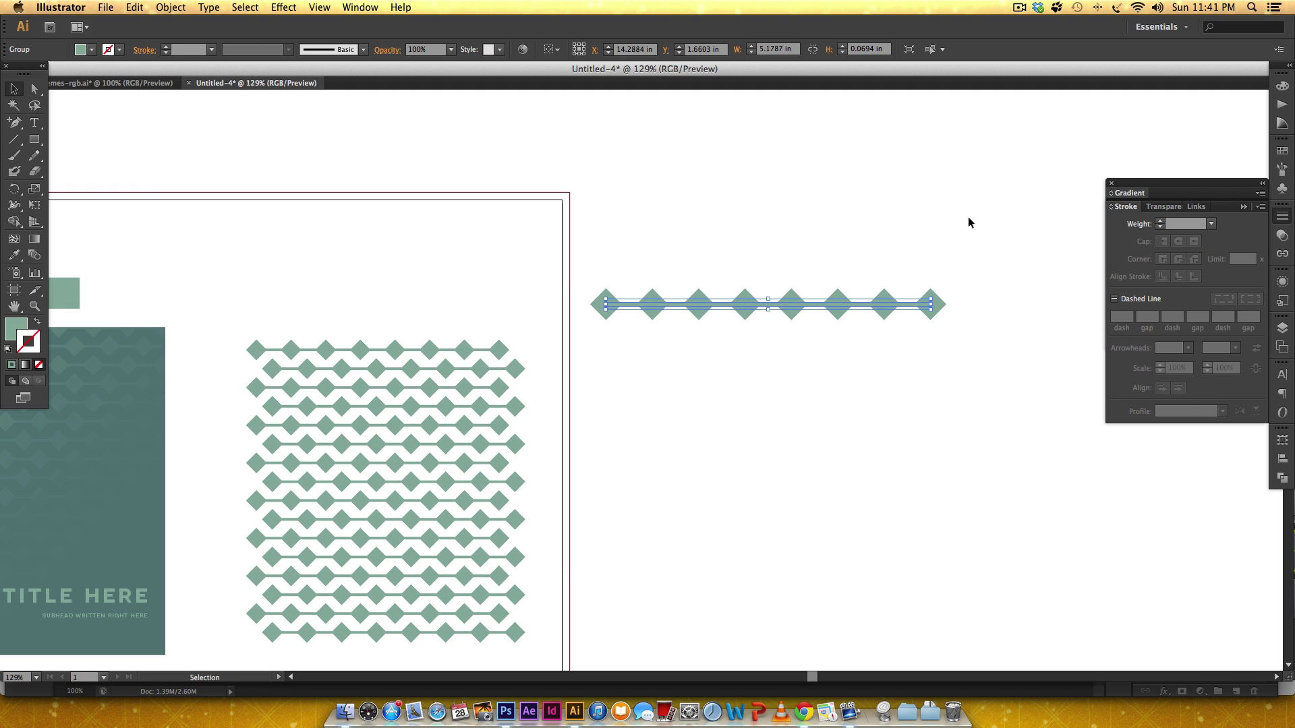
Step: Unite the eight diamonds and the expanded line into a single shape with Pathfinder, and deselect it
{"action": "left_click_drag", "start_coordinate": [1022, 234], "coordinate": [594, 376]}
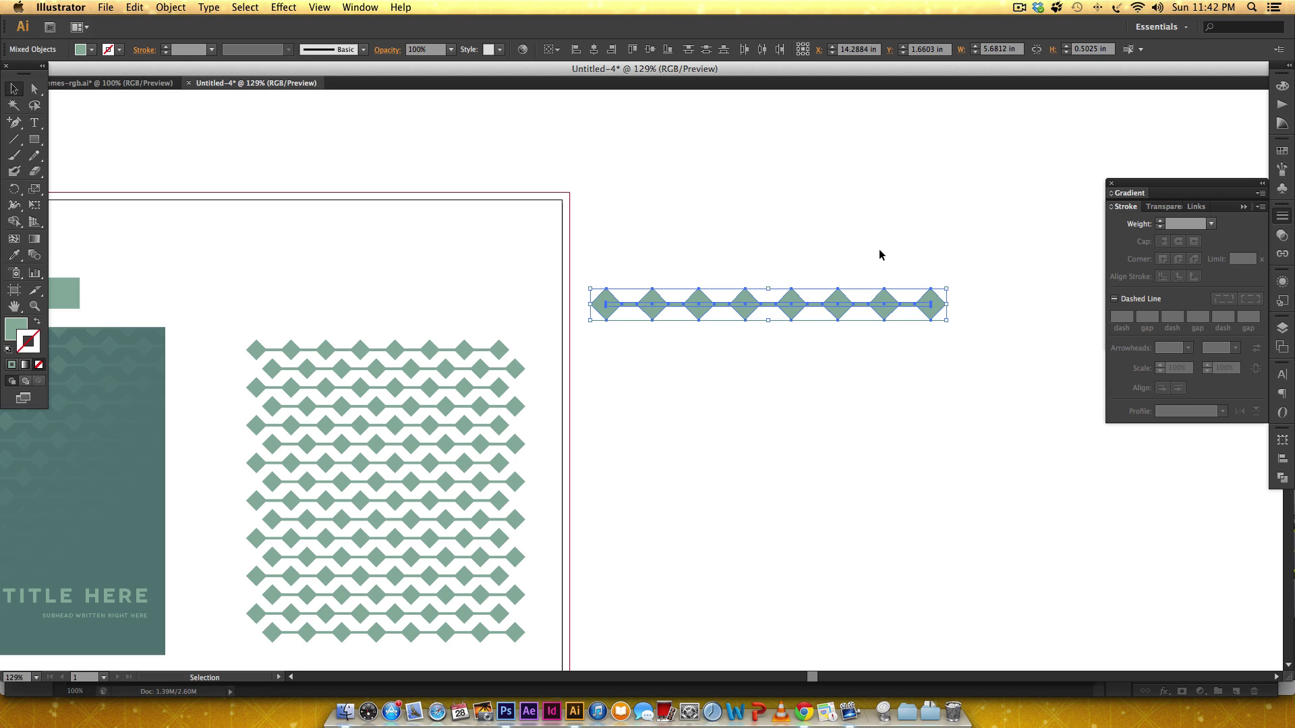
{"action": "left_click", "coordinate": [1281, 478]}
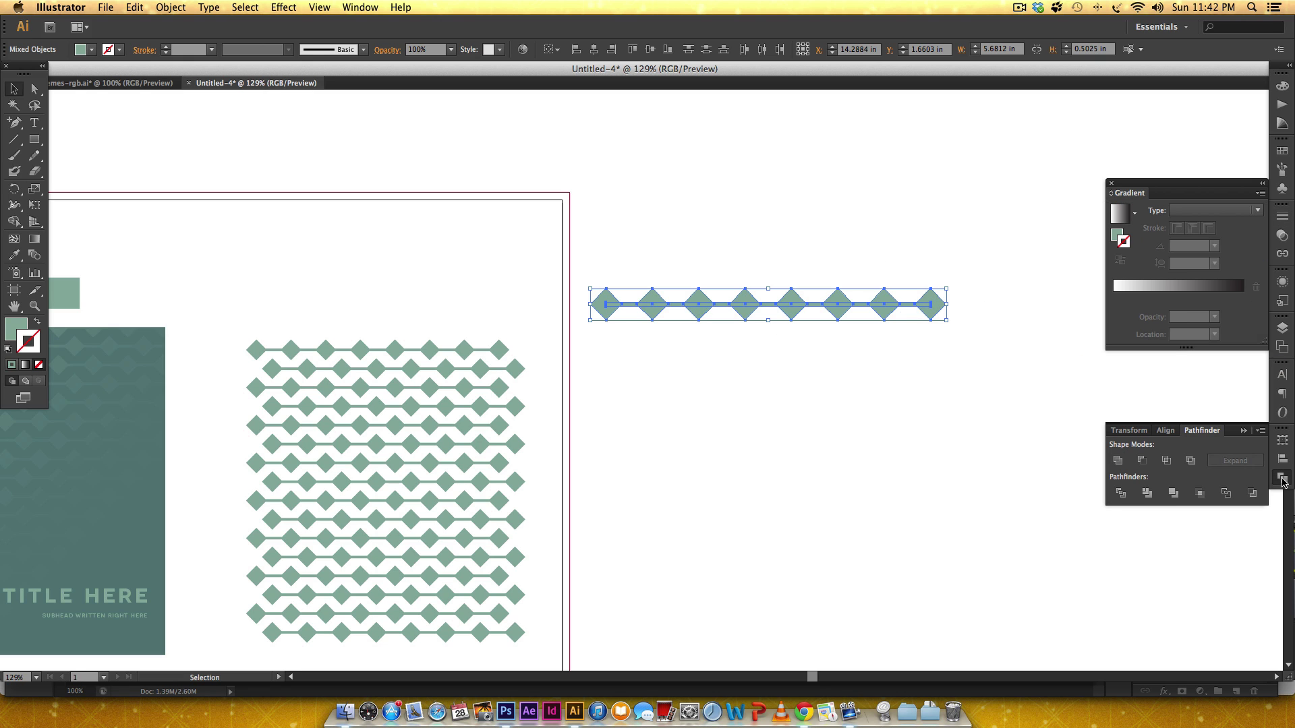
{"action": "left_click", "coordinate": [1117, 462]}
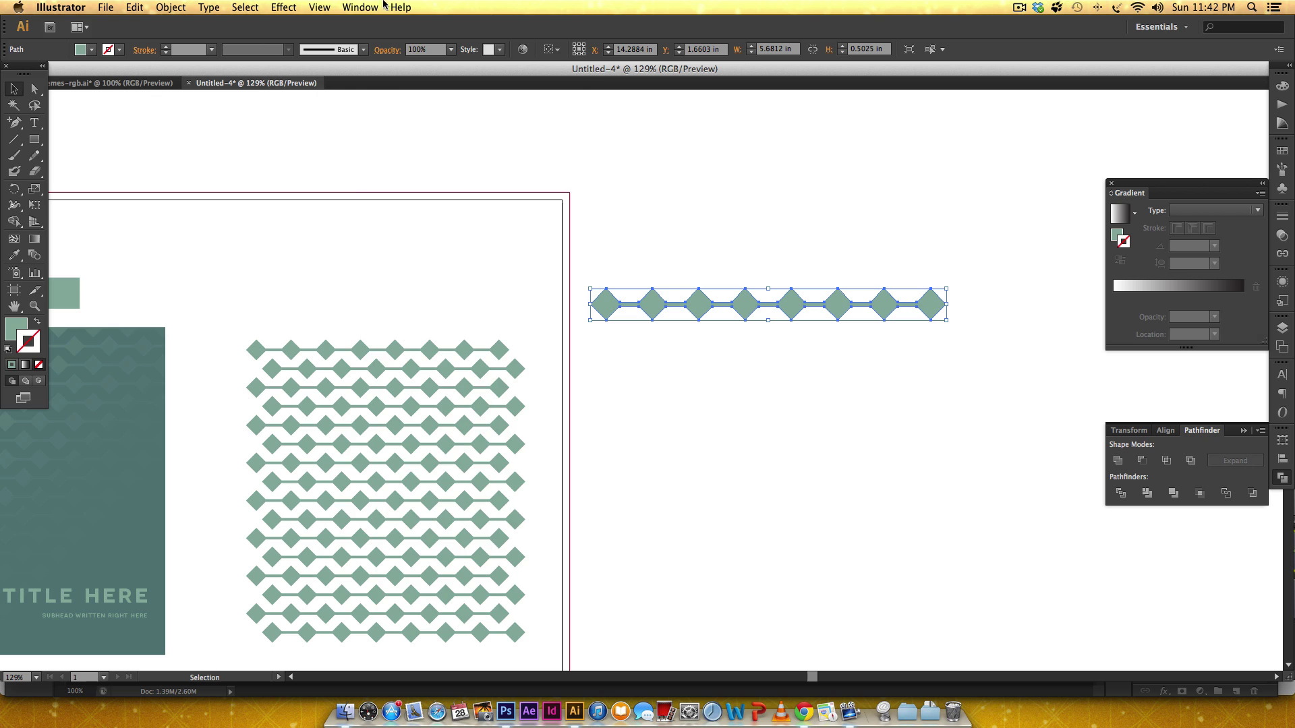
{"action": "left_click", "coordinate": [359, 7]}
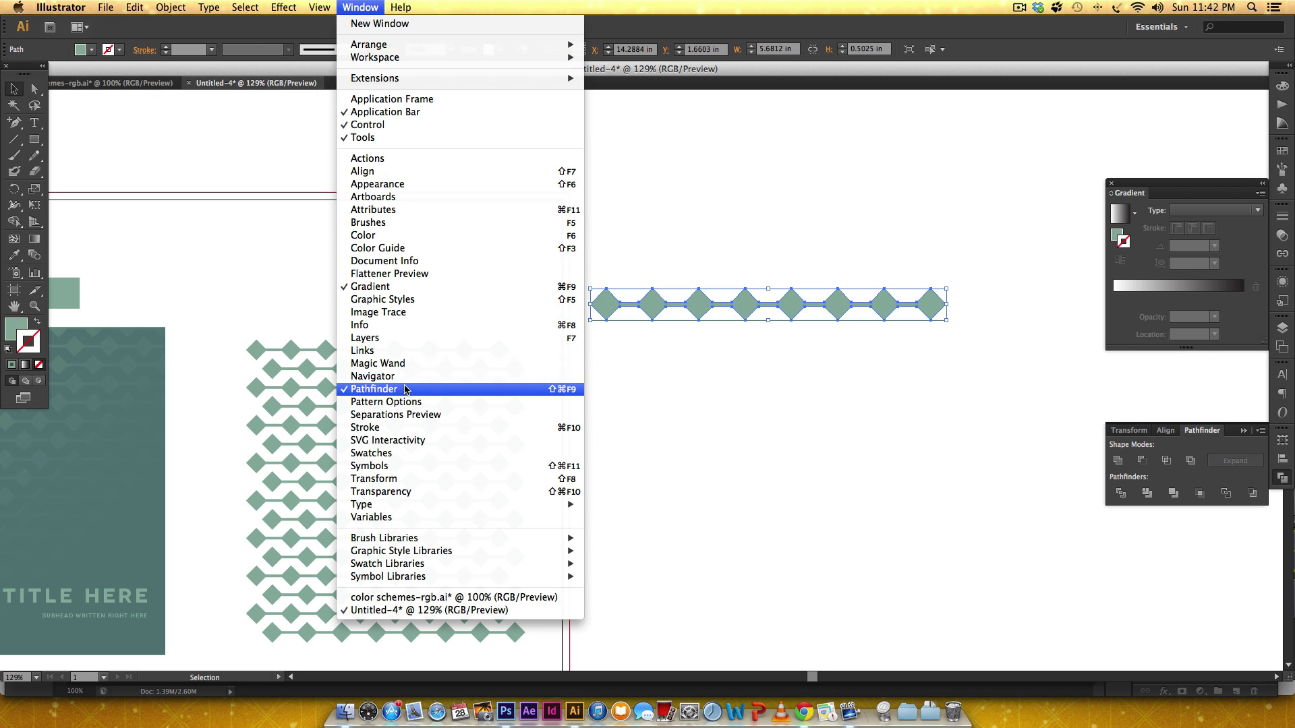
{"action": "left_click", "coordinate": [913, 373]}
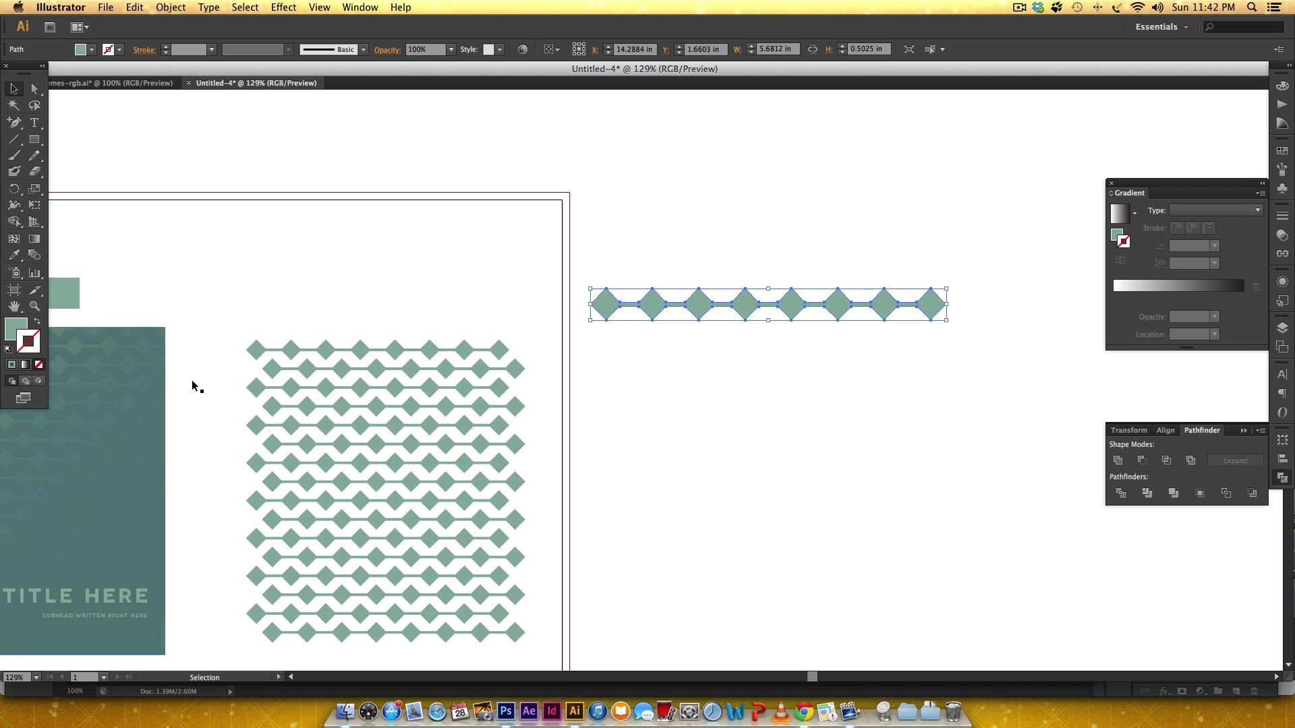
{"action": "scroll", "coordinate": [584, 346], "scroll_direction": "down", "scroll_amount": 4}
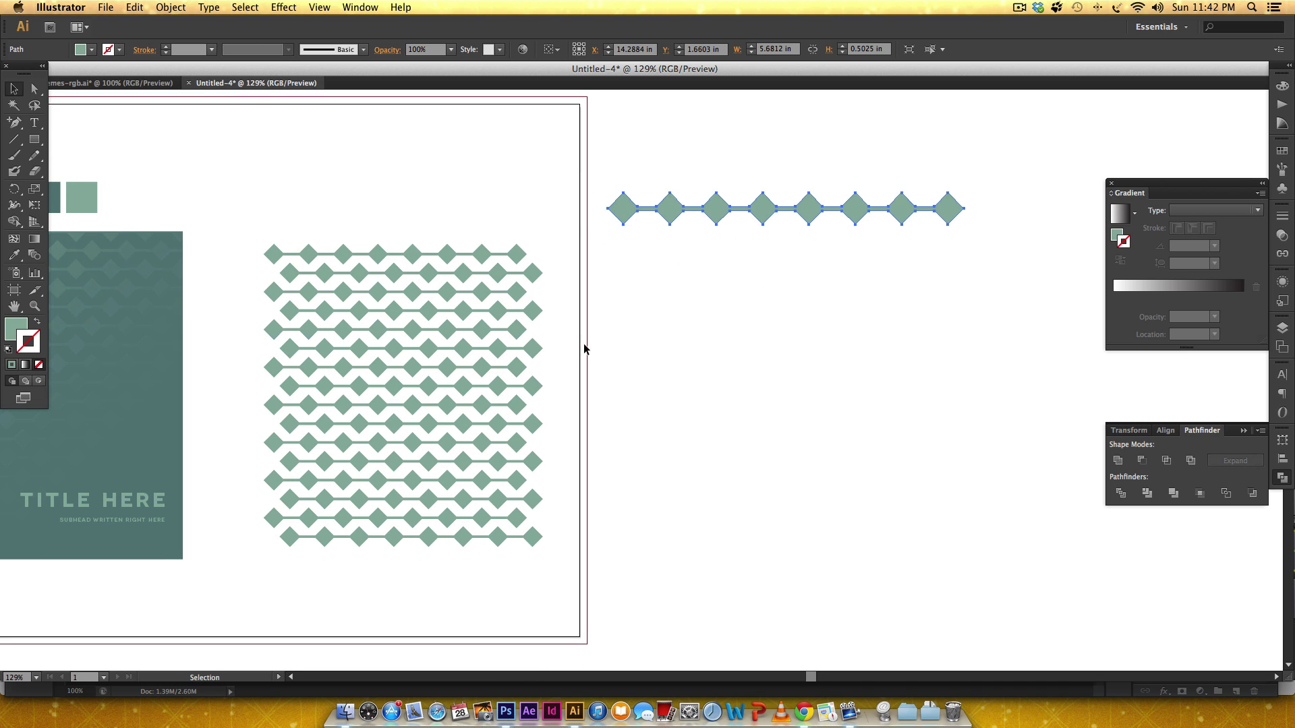
{"action": "left_click", "coordinate": [897, 243]}
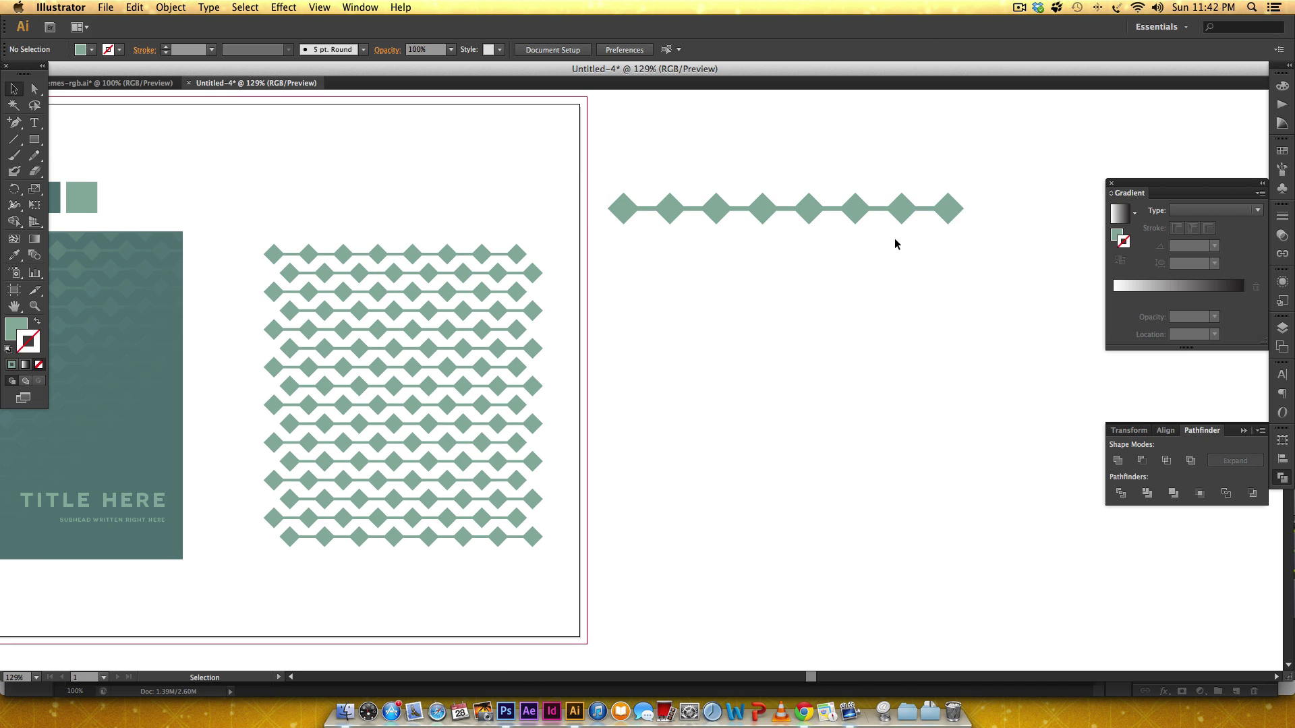
Step: Duplicate the diamond row just below the original, shifted about half a diamond spacing to the left
{"action": "left_click", "coordinate": [897, 213]}
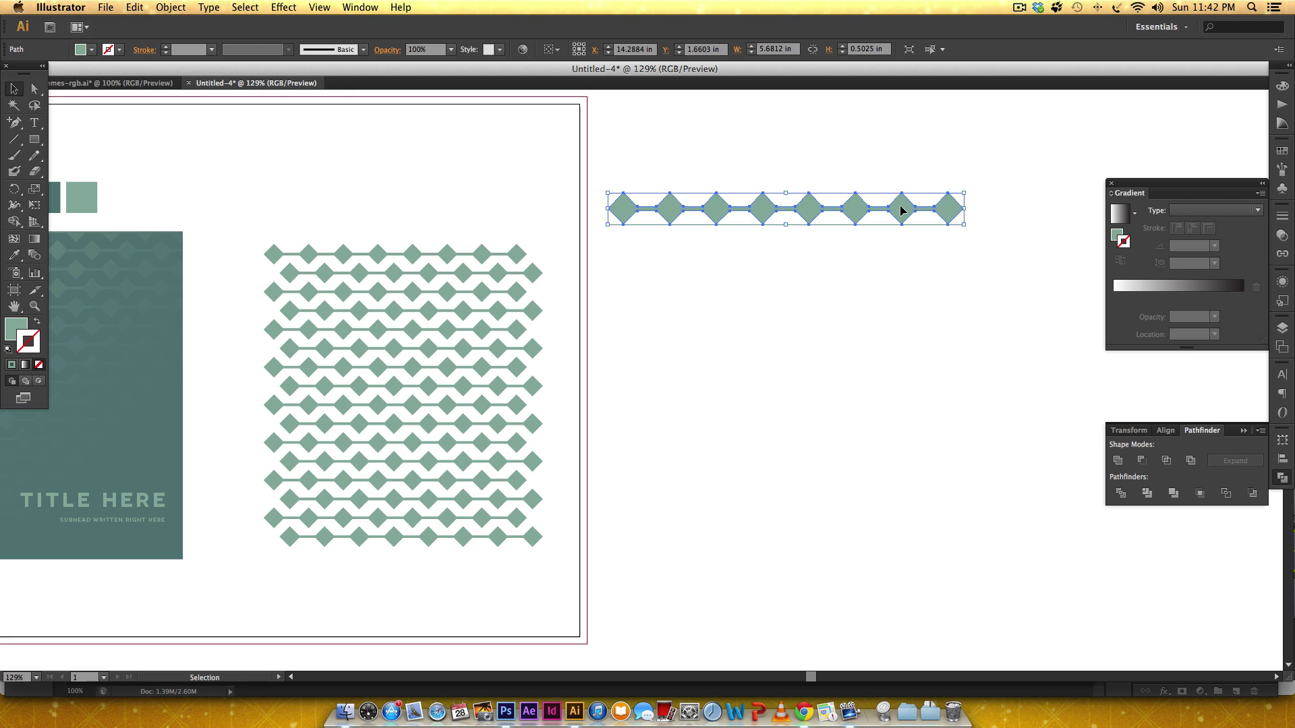
{"action": "left_click_drag", "start_coordinate": [903, 211], "coordinate": [876, 243]}
{"action": "left_click", "coordinate": [907, 375]}
Step: Duplicate the pair of staggered rows below itself, and copy the resulting four rows to make eight
{"action": "left_click_drag", "start_coordinate": [1024, 160], "coordinate": [581, 330]}
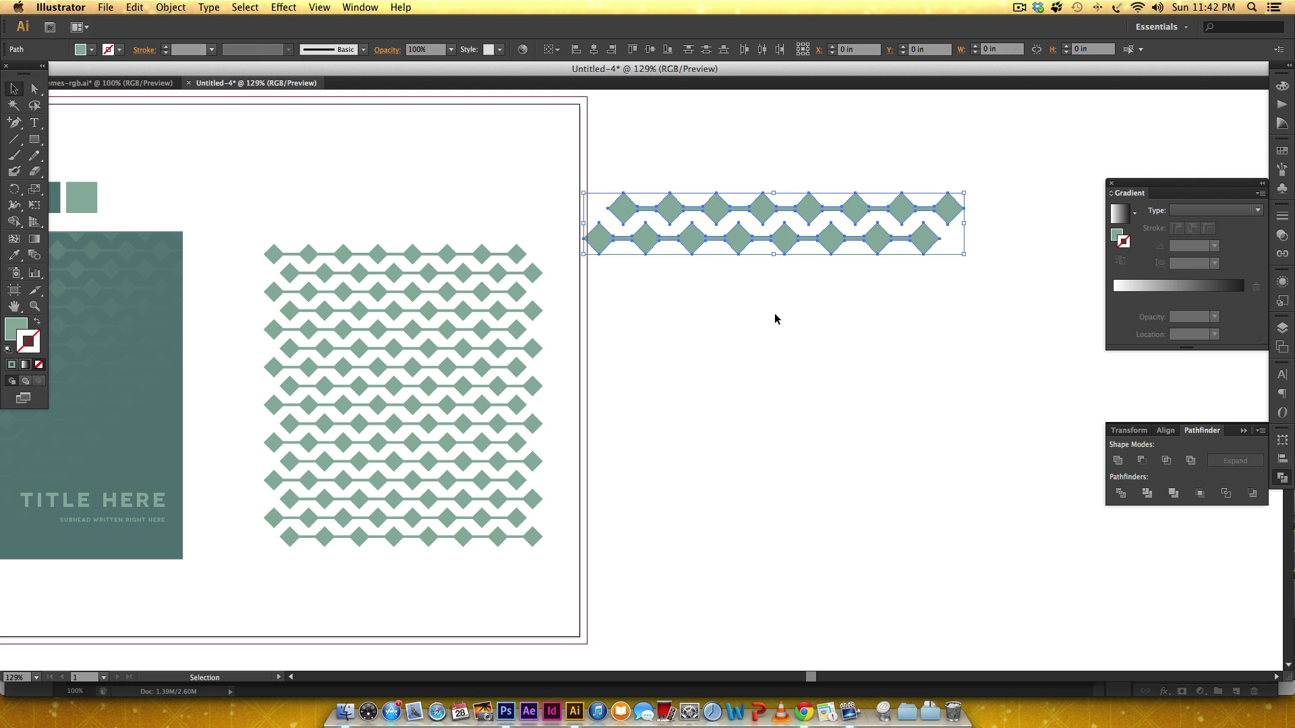
{"action": "left_click_drag", "start_coordinate": [762, 210], "coordinate": [760, 268]}
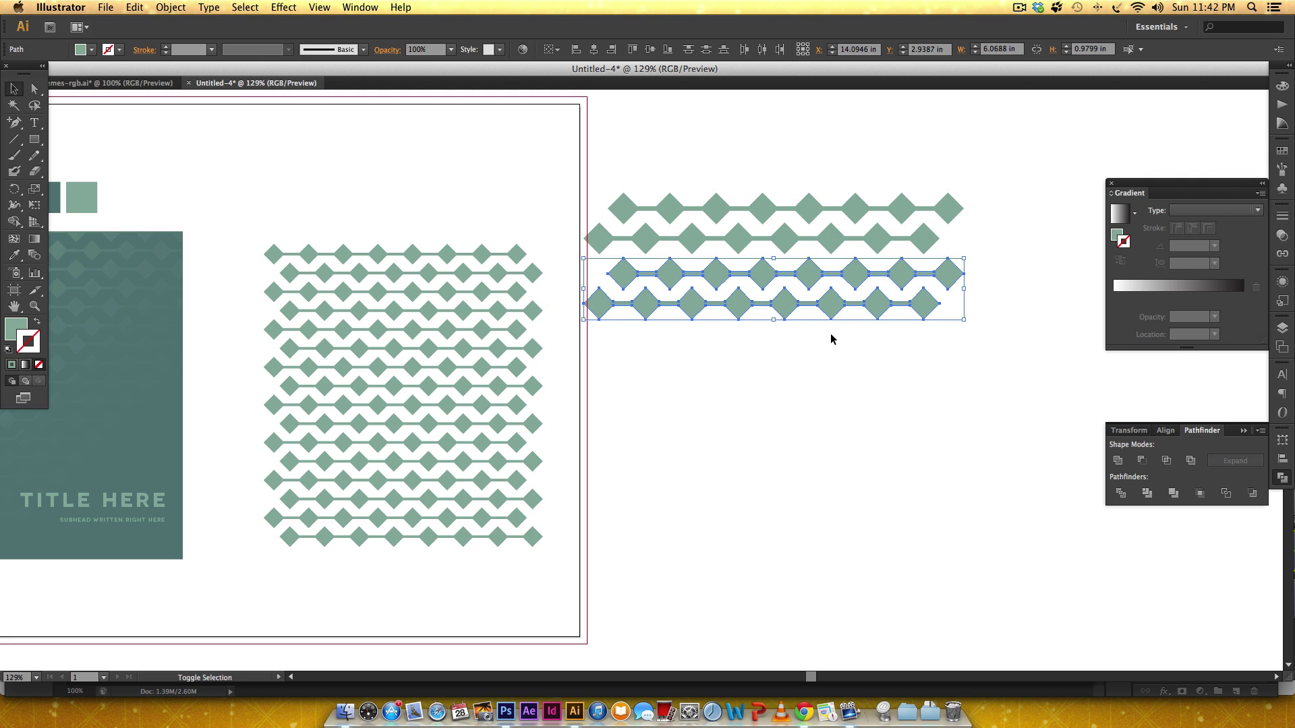
{"action": "left_click", "coordinate": [830, 338]}
{"action": "left_click_drag", "start_coordinate": [980, 159], "coordinate": [654, 401]}
{"action": "left_click_drag", "start_coordinate": [766, 210], "coordinate": [770, 332]}
Step: Duplicate all eight diamond rows directly below the existing ones to make sixteen, and deselect them
{"action": "left_click_drag", "start_coordinate": [1025, 176], "coordinate": [600, 490]}
{"action": "scroll", "coordinate": [743, 402], "scroll_direction": "down", "scroll_amount": 5}
{"action": "scroll", "coordinate": [743, 402], "scroll_direction": "right", "scroll_amount": 2}
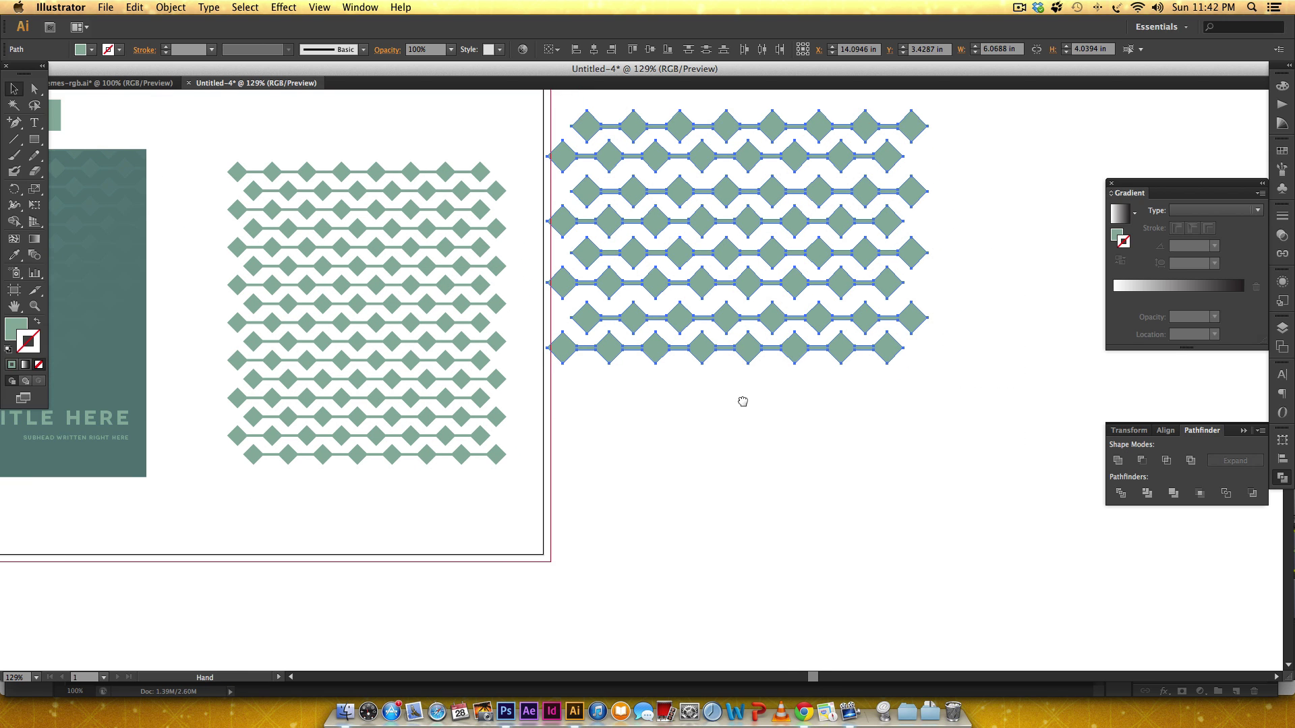
{"action": "left_click_drag", "start_coordinate": [793, 222], "coordinate": [810, 479]}
{"action": "left_click", "coordinate": [988, 408]}
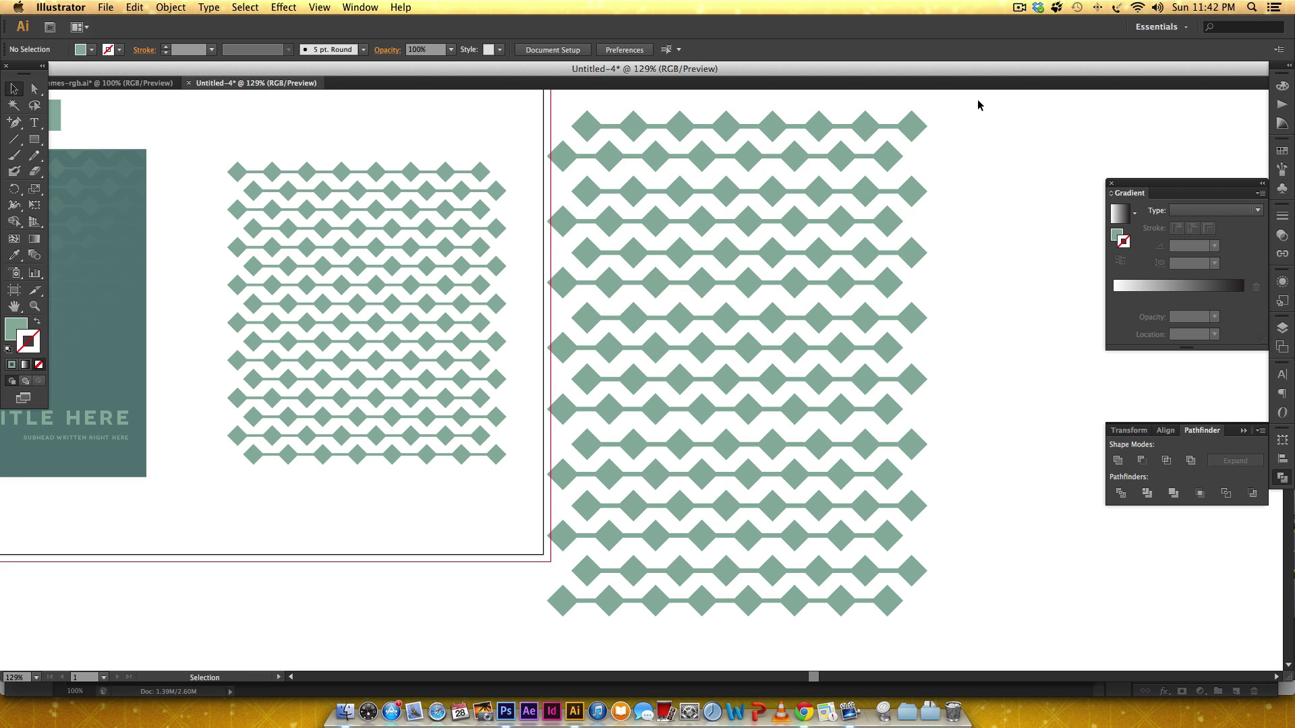
Step: Scale the sixteen rows down proportionally to about 4.26 by 5.67 in and move them clear of the artboard
{"action": "left_click_drag", "start_coordinate": [978, 105], "coordinate": [540, 589]}
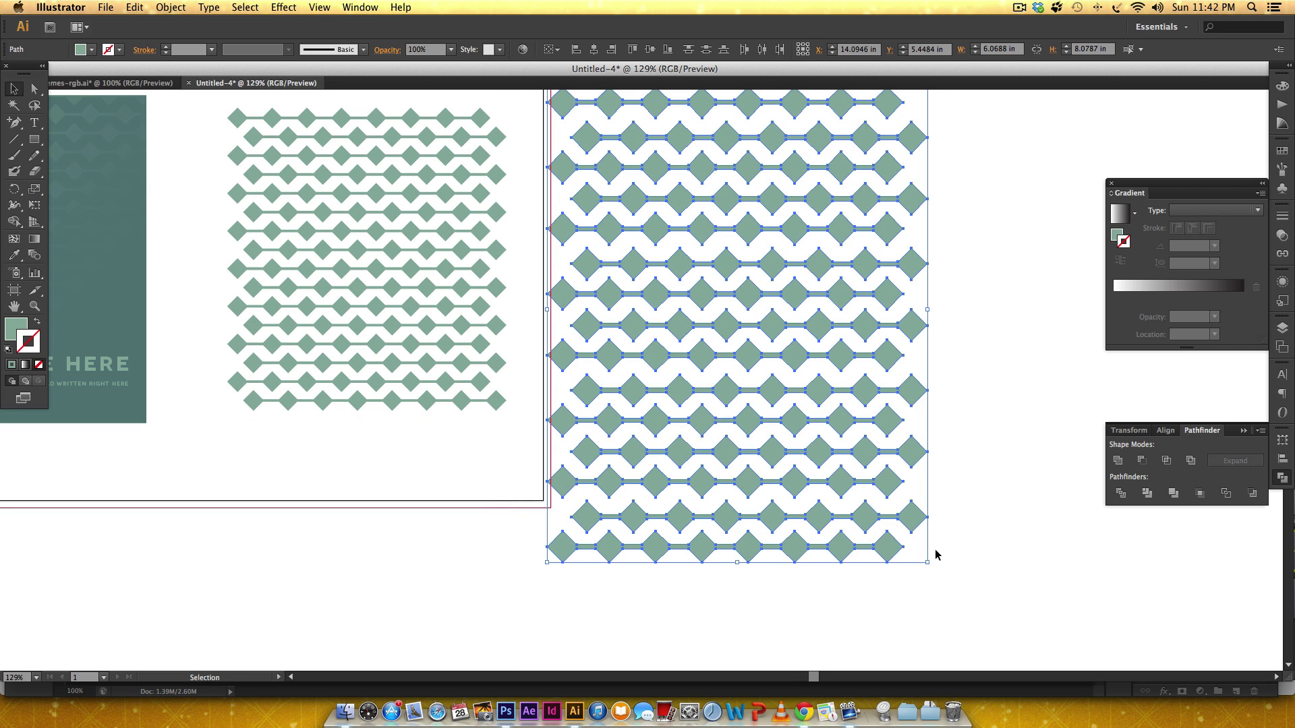
{"action": "left_click_drag", "start_coordinate": [928, 562], "coordinate": [851, 413]}
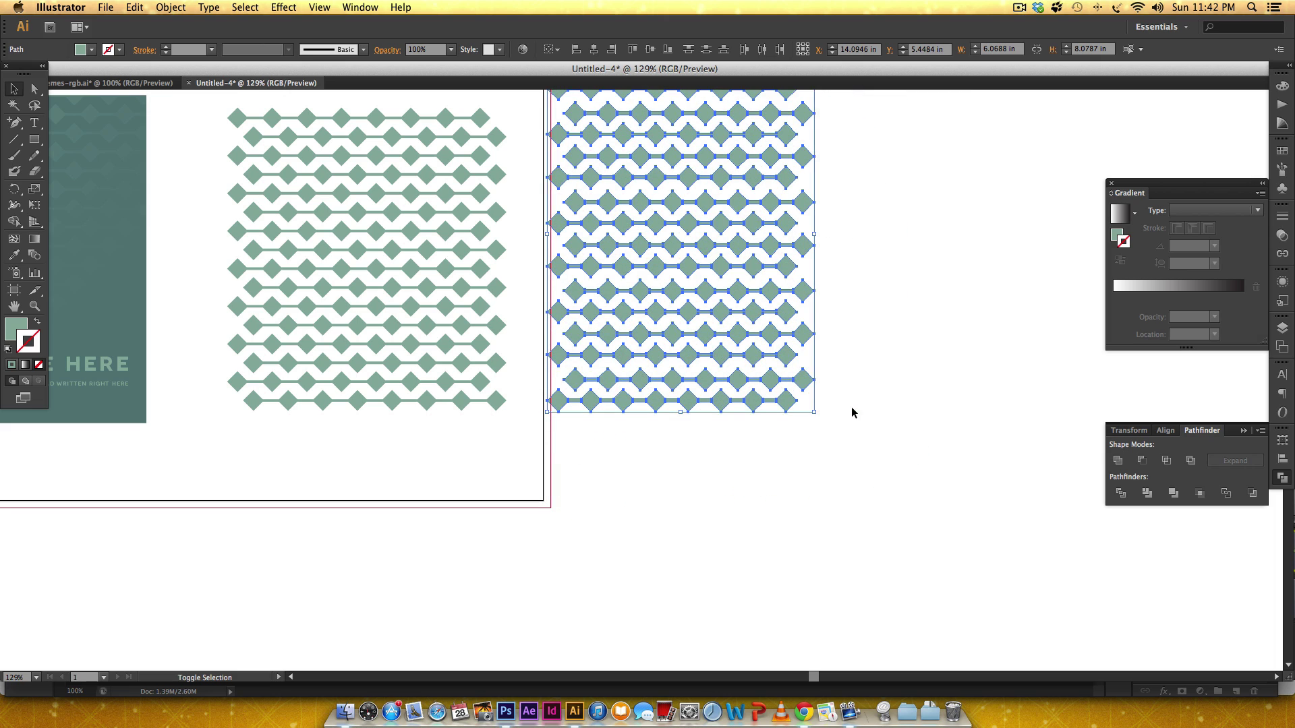
{"action": "left_click_drag", "start_coordinate": [871, 323], "coordinate": [856, 442]}
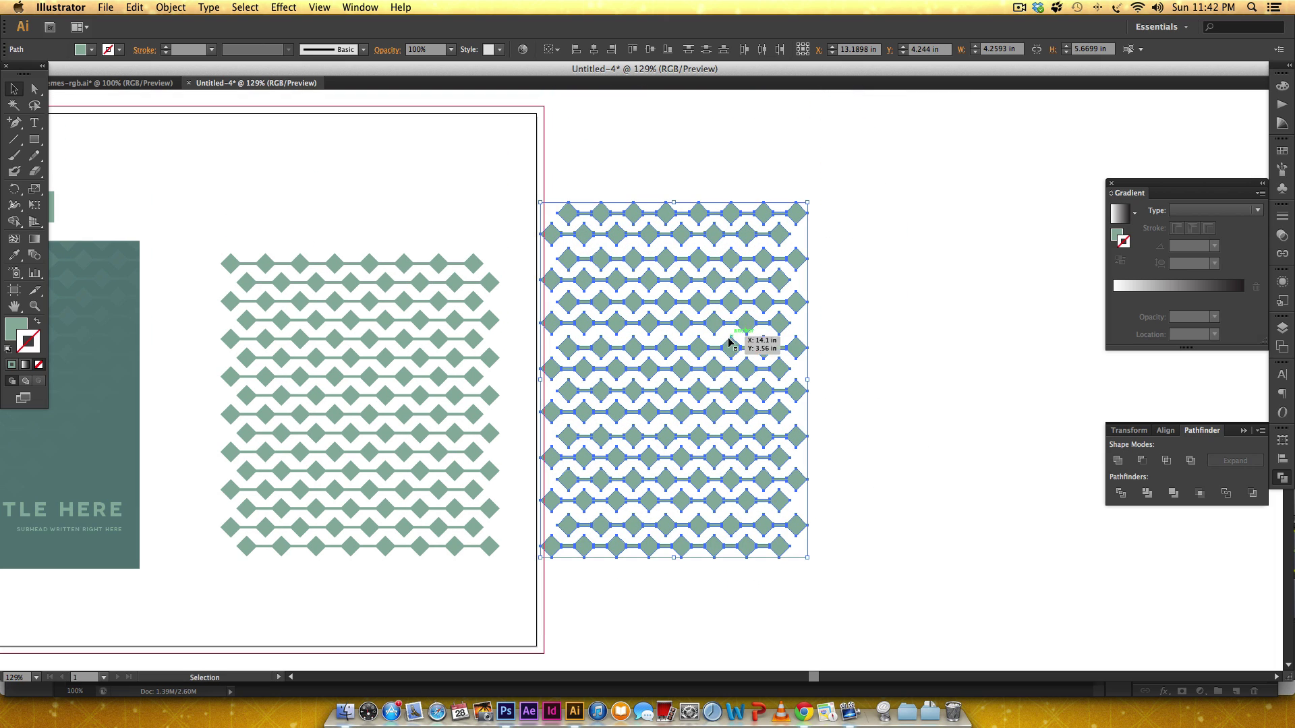
{"action": "left_click_drag", "start_coordinate": [729, 343], "coordinate": [799, 368]}
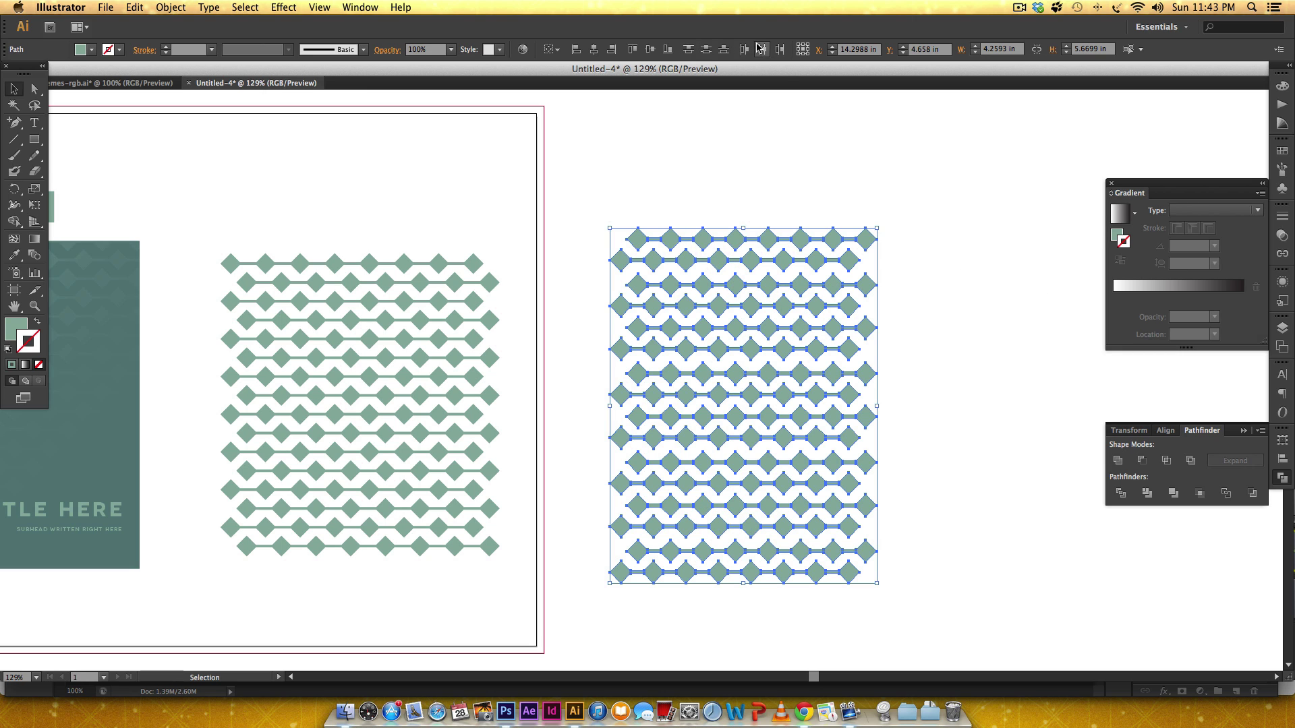
Step: Distribute the sixteen rows evenly by their vertical centers and group them
{"action": "left_click", "coordinate": [707, 51]}
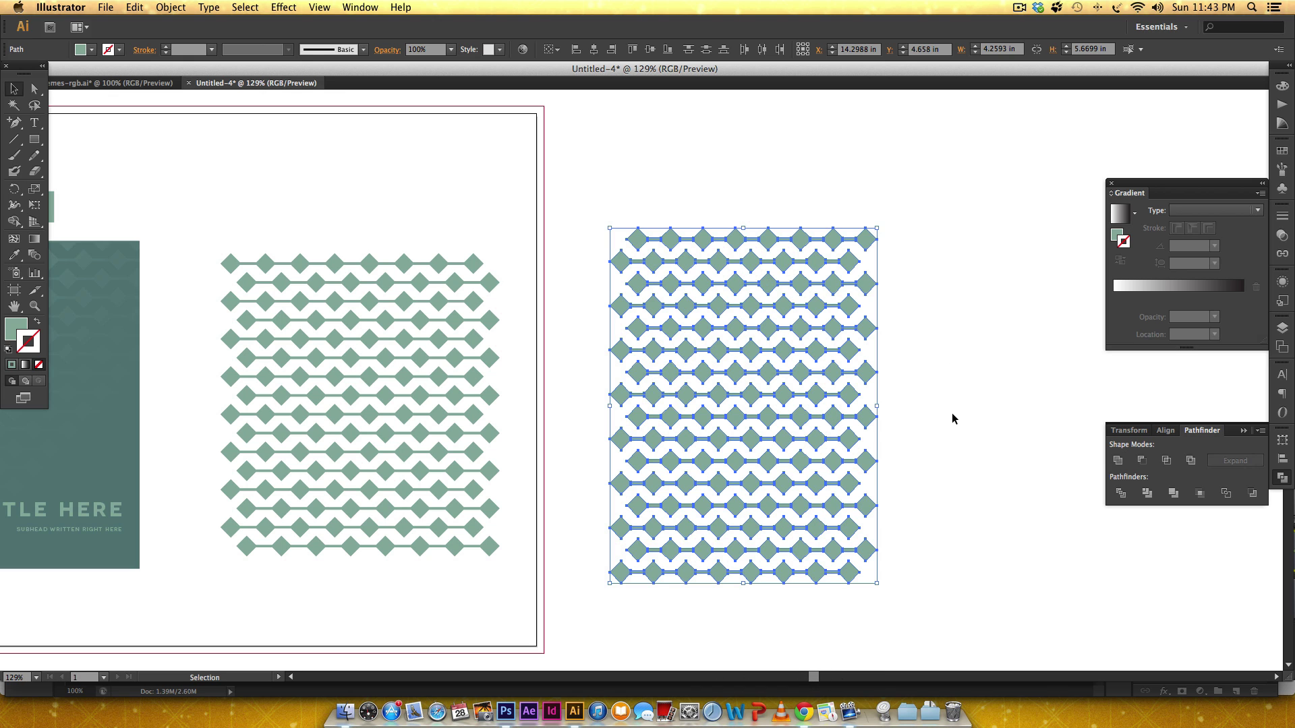
{"action": "key", "text": "a"}
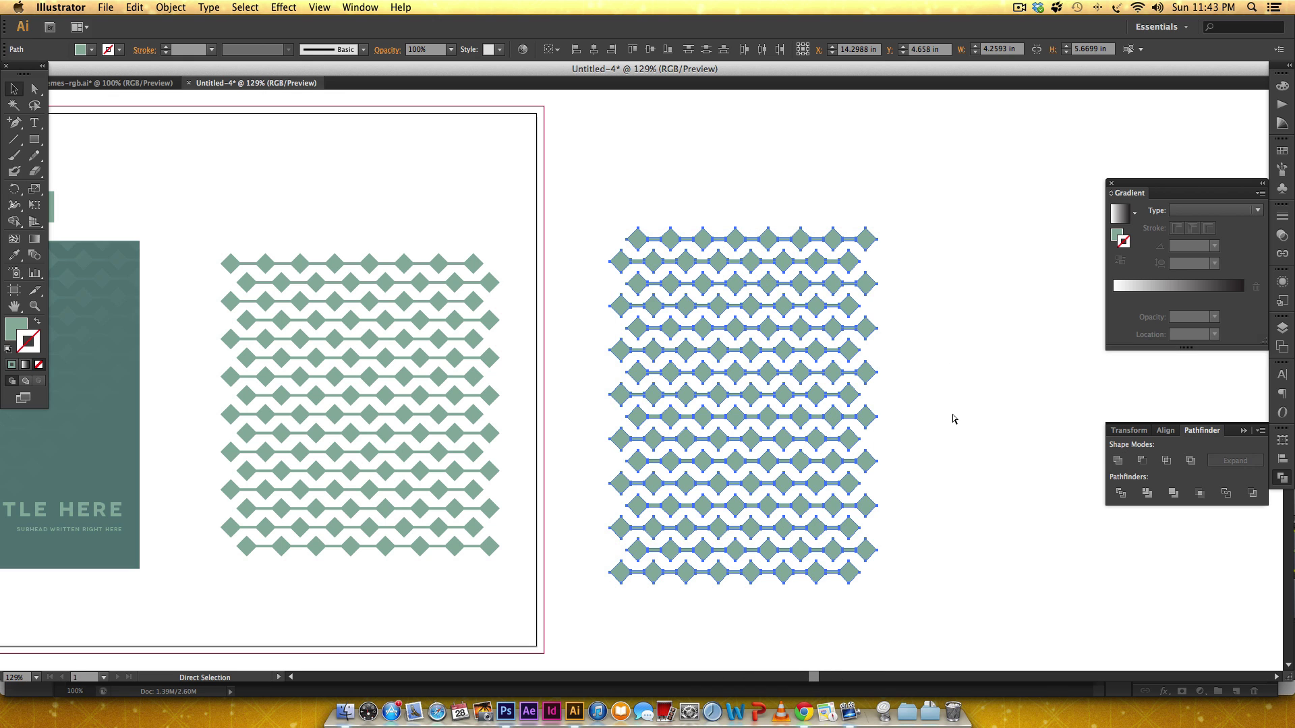
{"action": "key", "text": "v"}
{"action": "left_click", "coordinate": [985, 405]}
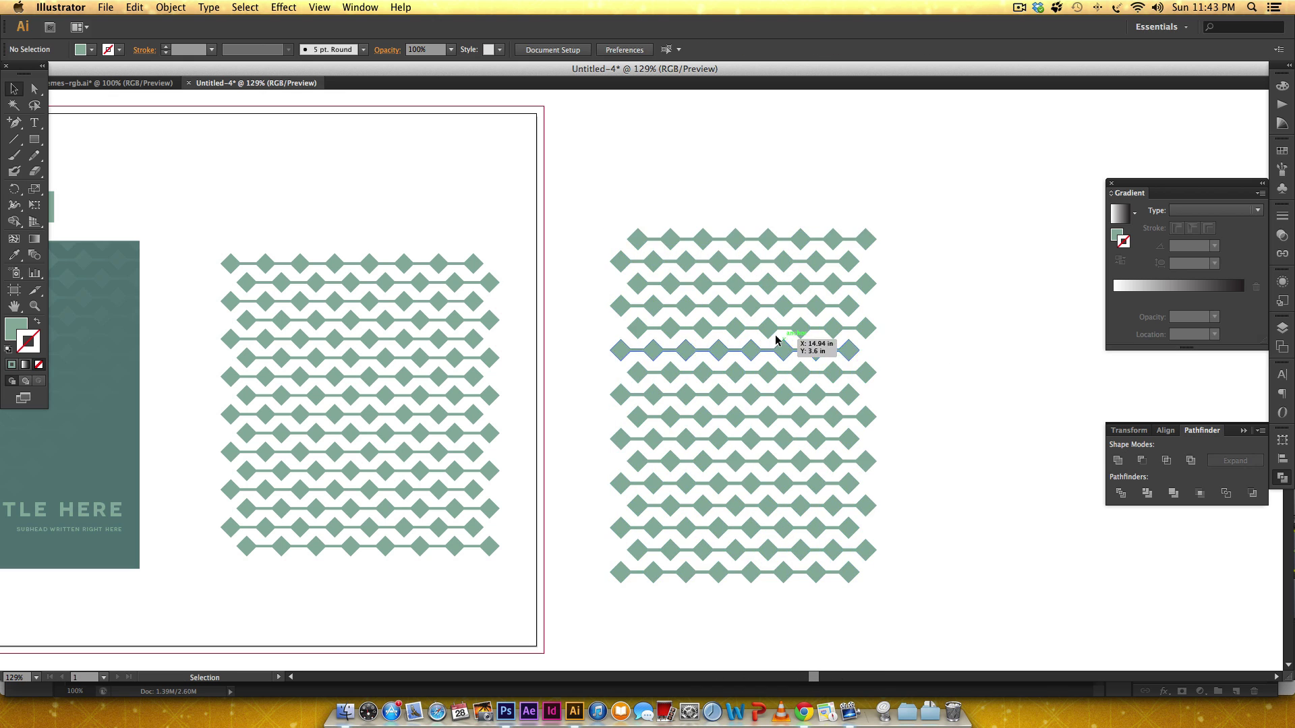
{"action": "left_click", "coordinate": [787, 349]}
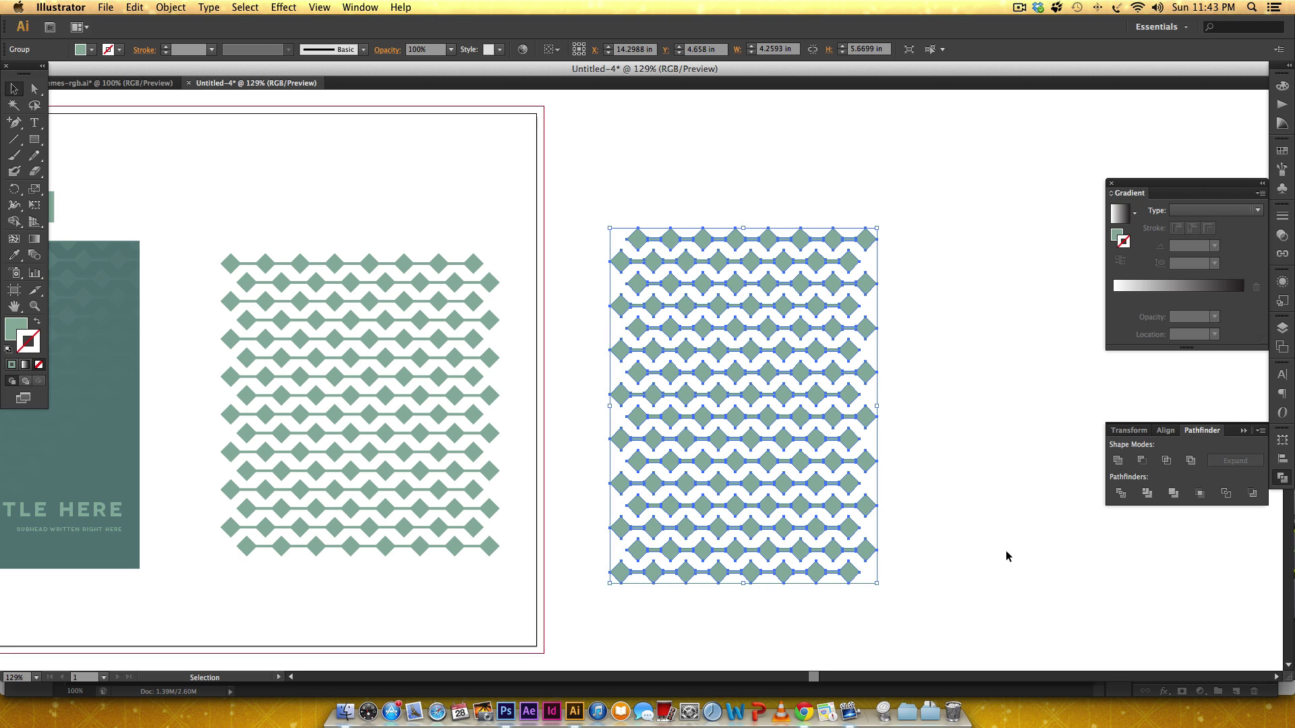
Step: Draw a rectangle about 3.98 in wide and 5.78 in high to the right of the diamond pattern
{"action": "left_click_drag", "start_coordinate": [1041, 552], "coordinate": [1009, 480]}
{"action": "left_click_drag", "start_coordinate": [694, 506], "coordinate": [904, 582]}
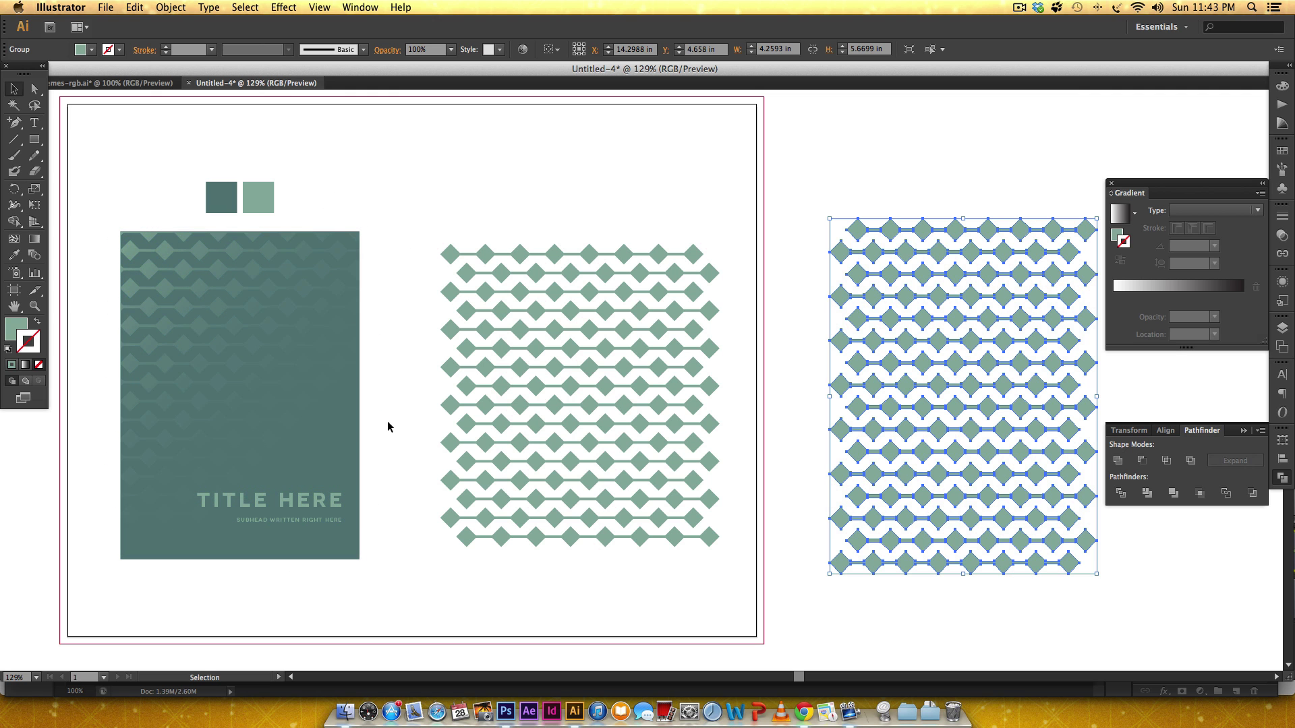
{"action": "scroll", "coordinate": [939, 366], "scroll_direction": "right", "scroll_amount": 10}
{"action": "left_click", "coordinate": [900, 394]}
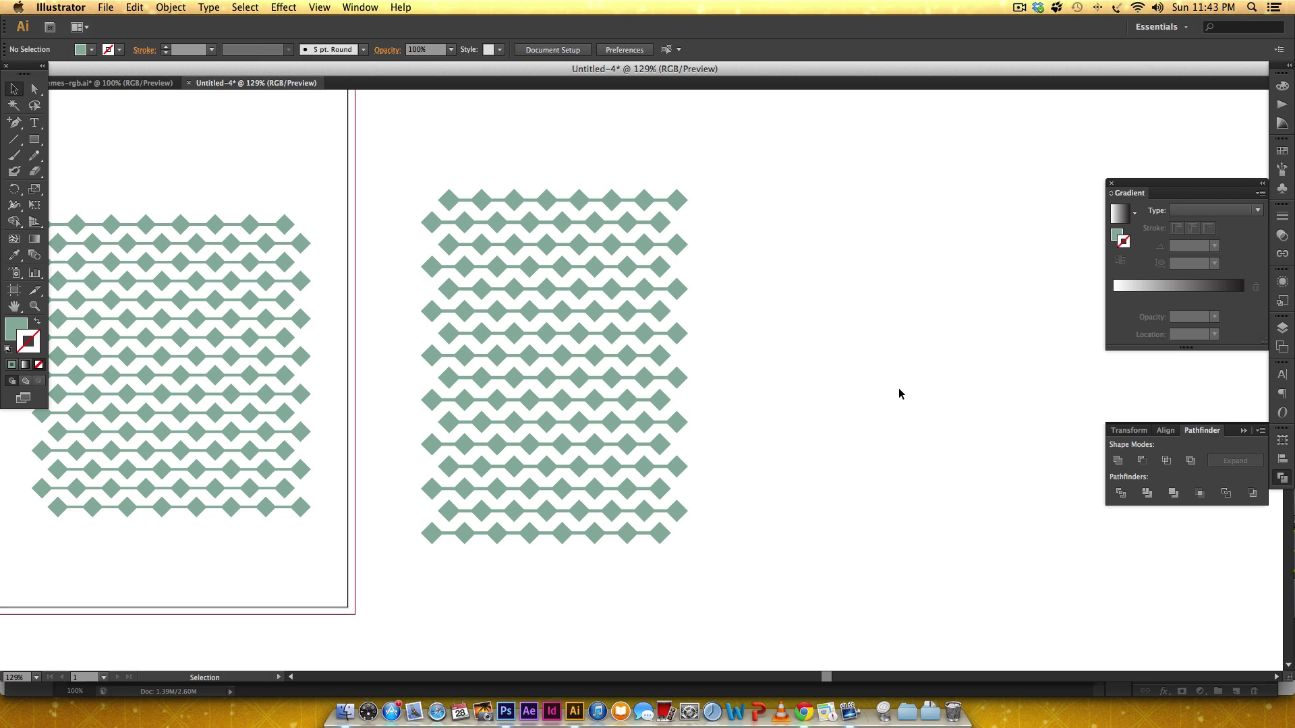
{"action": "key", "text": "m"}
{"action": "left_click_drag", "start_coordinate": [745, 190], "coordinate": [1005, 565]}
{"action": "left_click_drag", "start_coordinate": [555, 457], "coordinate": [879, 469]}
Step: Sample the dark teal swatch onto the rectangle with the Eyedropper and make its fill colour active
{"action": "key", "text": "i"}
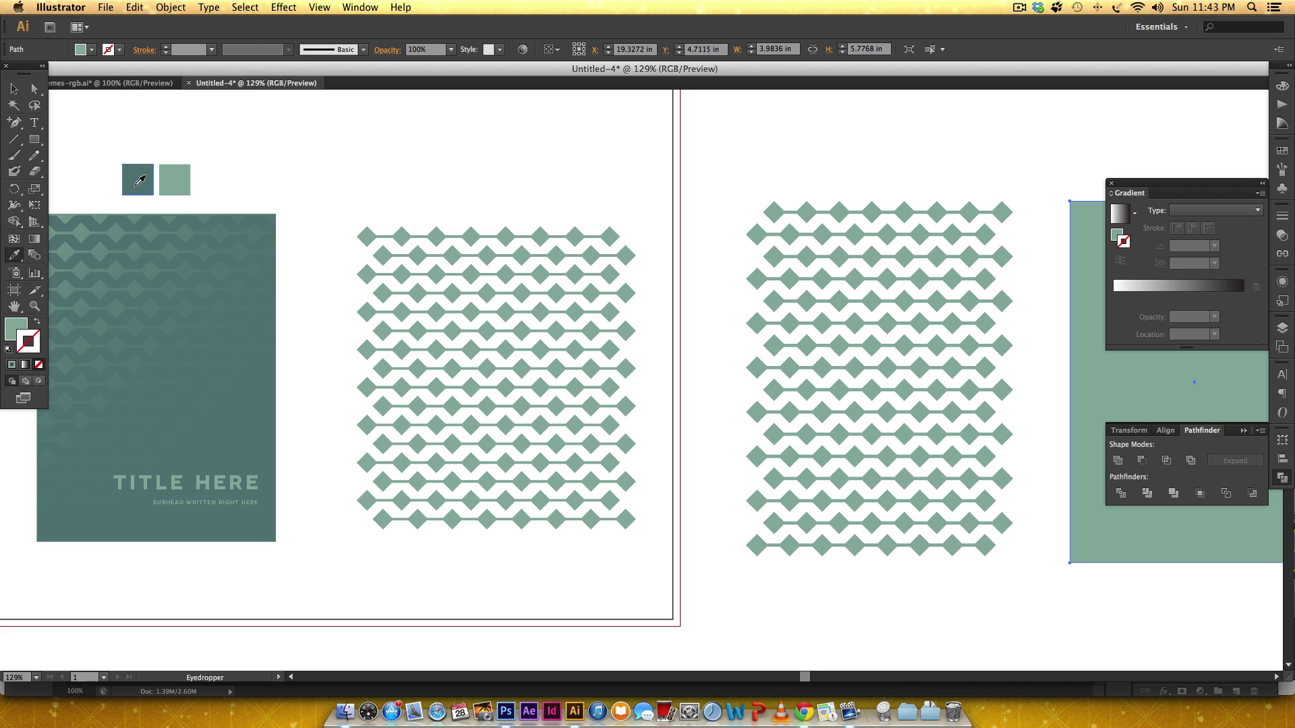
{"action": "left_click", "coordinate": [140, 180]}
{"action": "left_click", "coordinate": [1283, 87]}
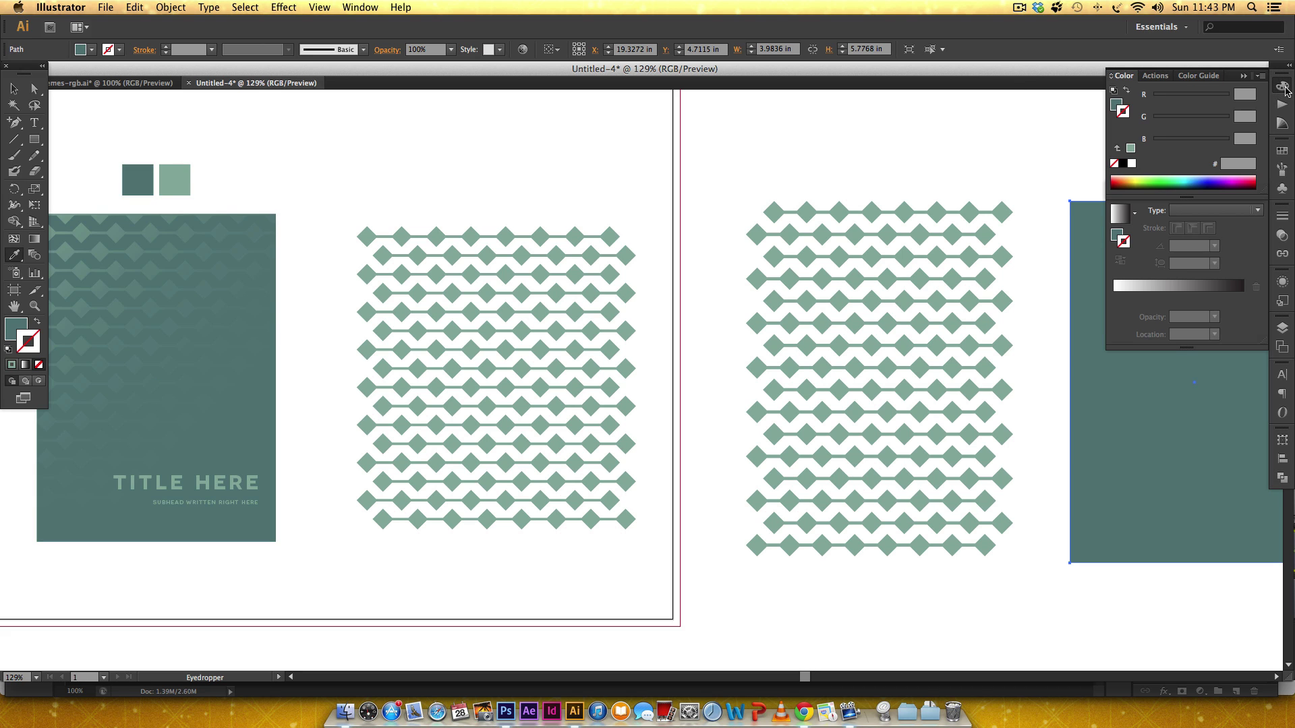
{"action": "left_click", "coordinate": [1116, 103]}
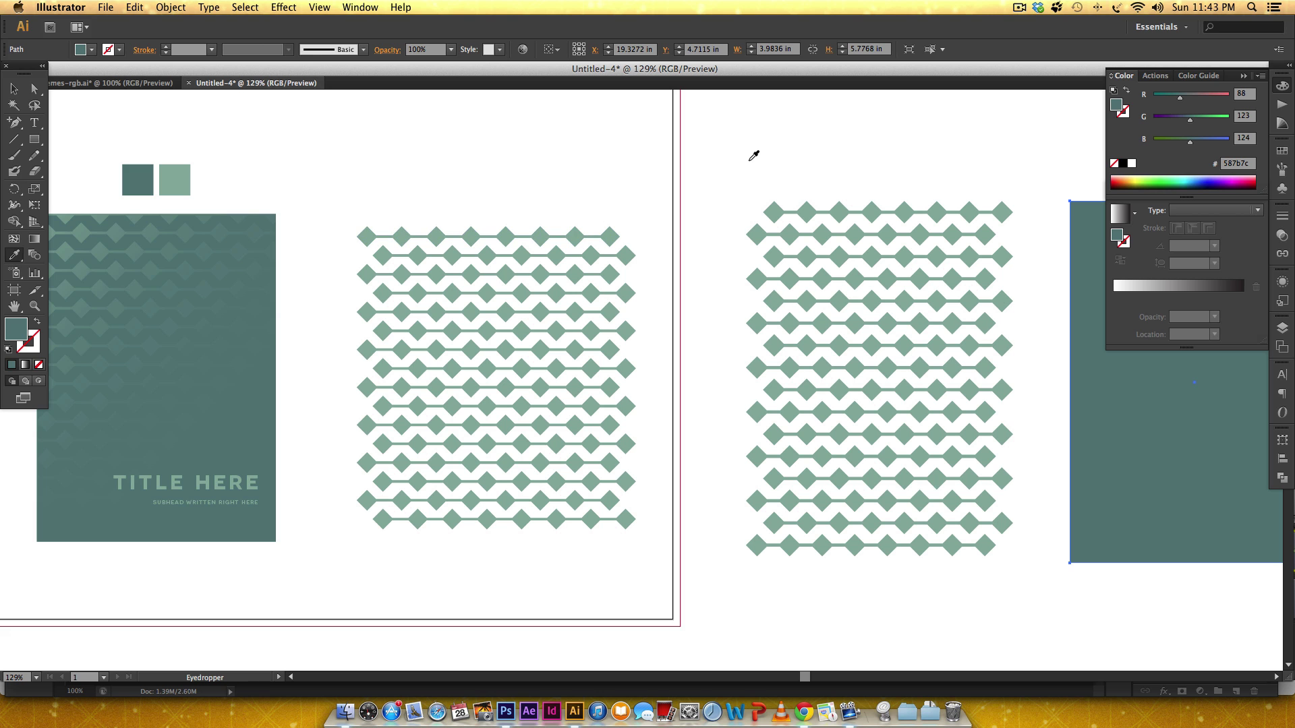
Step: Move the diamond pattern group onto the teal rectangle so it overhangs the rectangle's top and left edges
{"action": "key", "text": "v"}
{"action": "left_click_drag", "start_coordinate": [781, 156], "coordinate": [466, 163]}
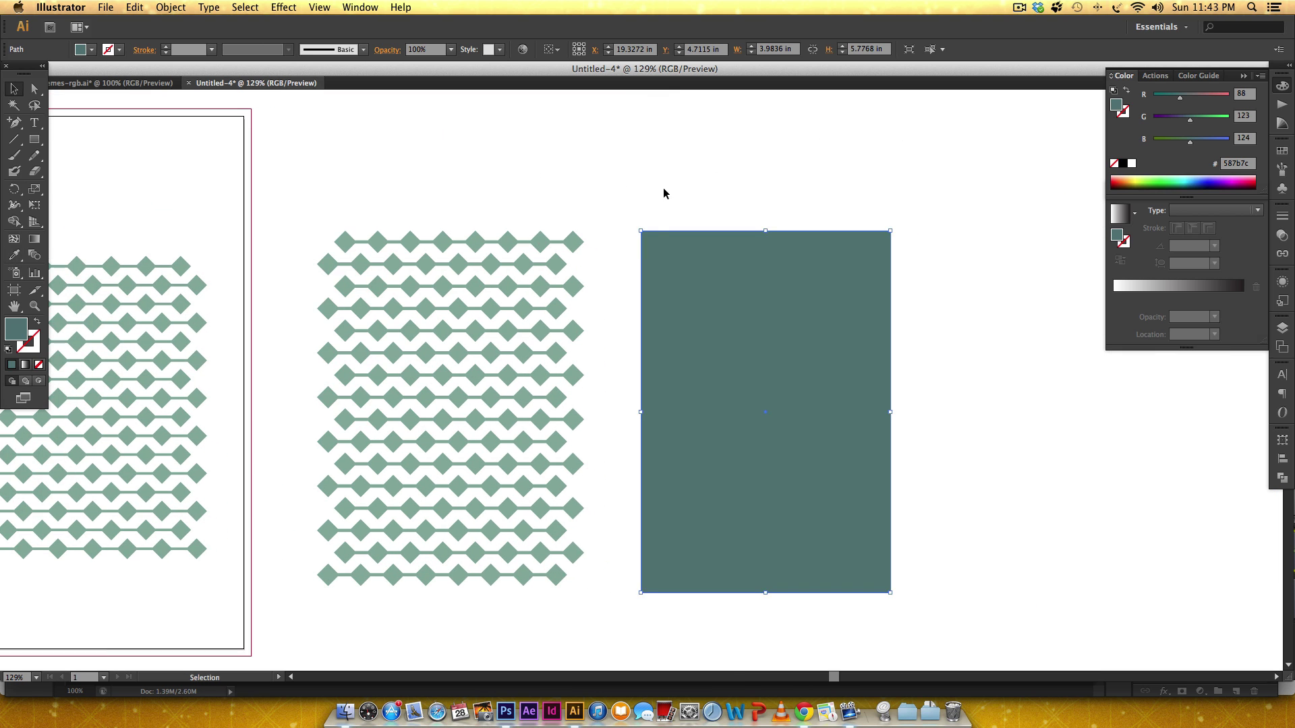
{"action": "left_click", "coordinate": [610, 212]}
{"action": "left_click_drag", "start_coordinate": [391, 267], "coordinate": [691, 249]}
Step: Move the pattern group and the teal rectangle together closer to the artboard, and deselect them
{"action": "left_click", "coordinate": [670, 407], "text": "shift"}
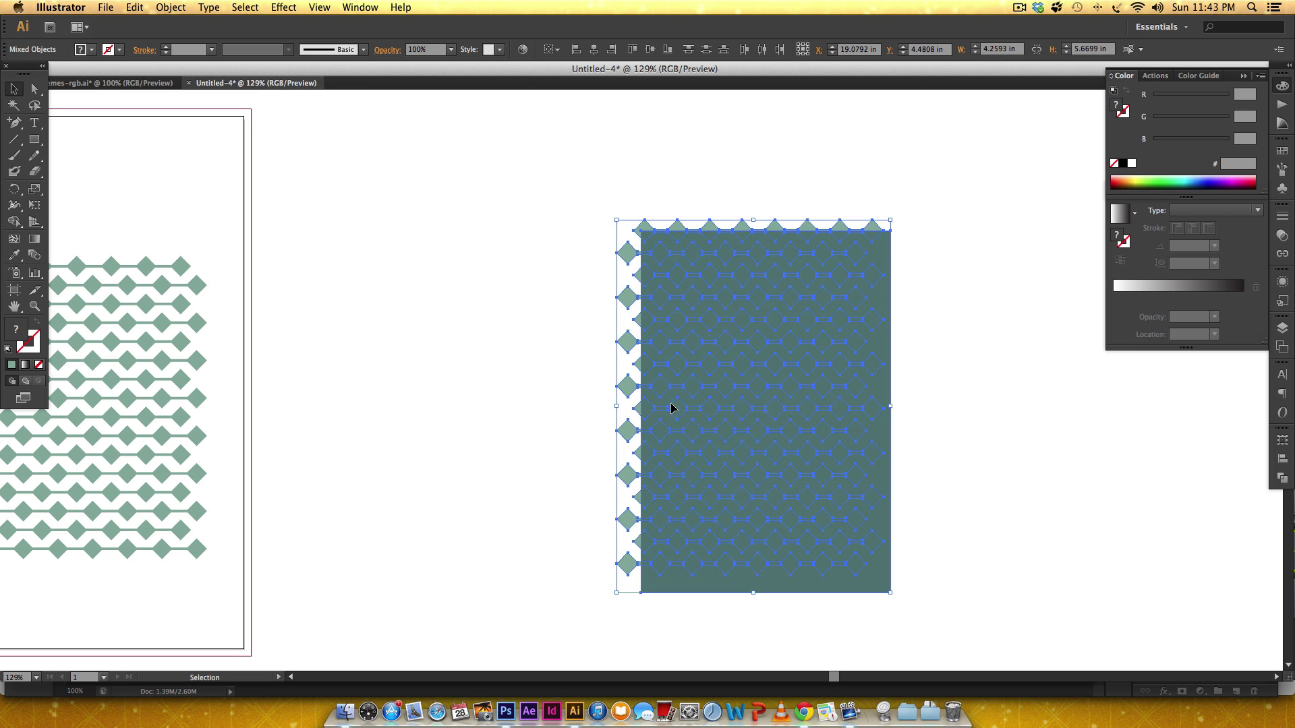
{"action": "left_click_drag", "start_coordinate": [674, 407], "coordinate": [378, 428]}
{"action": "left_click_drag", "start_coordinate": [560, 356], "coordinate": [864, 315]}
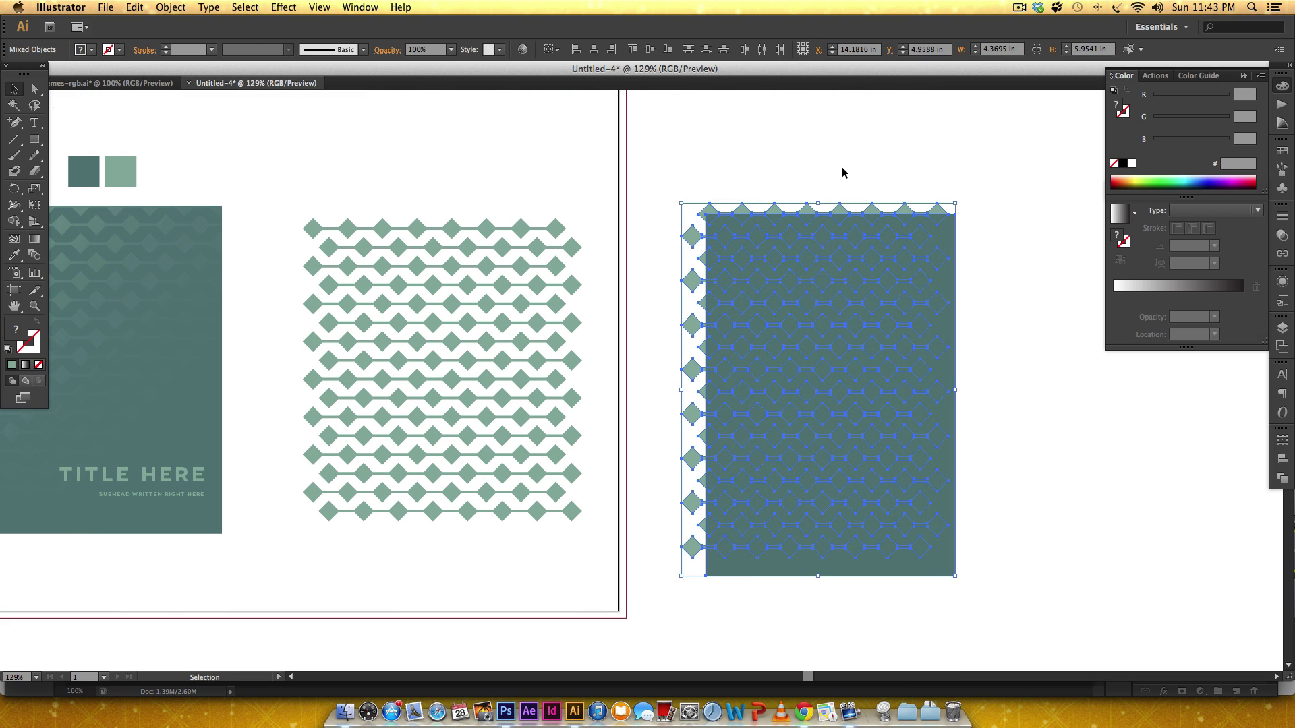
{"action": "left_click", "coordinate": [649, 270]}
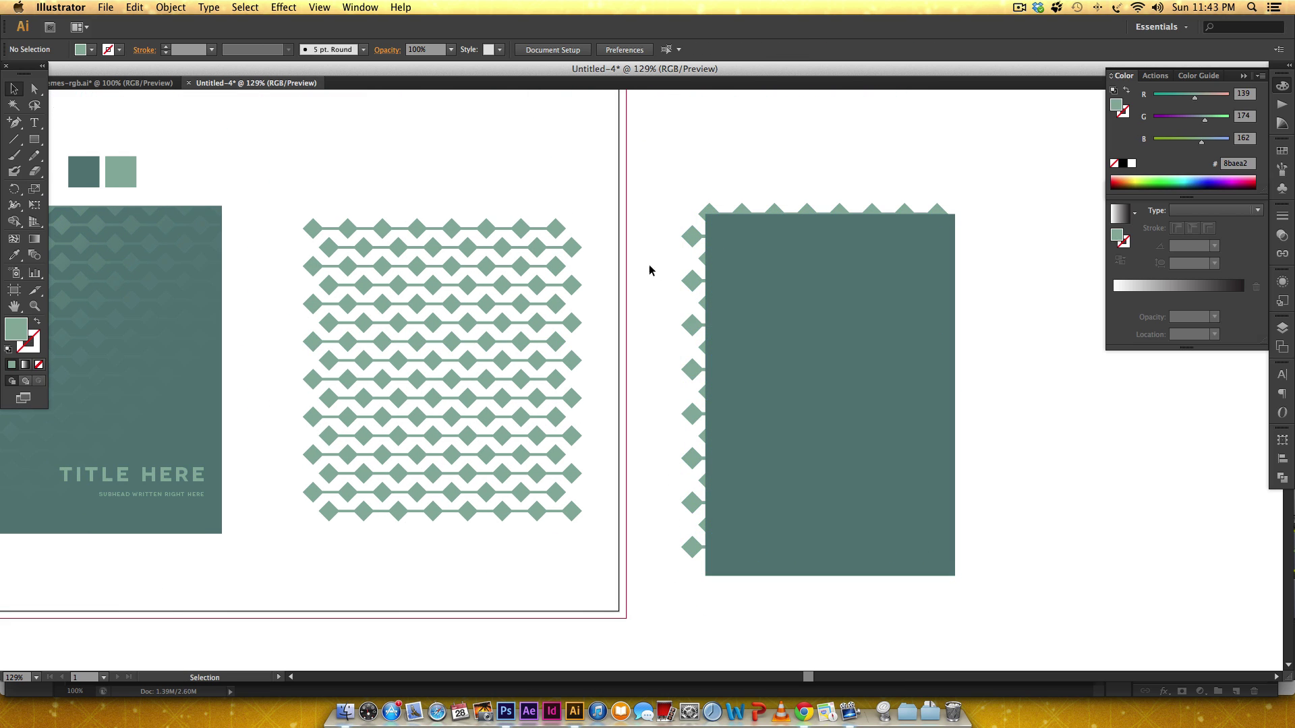
Step: Bring the diamond pattern group in front of the teal rectangle and deselect it
{"action": "left_click", "coordinate": [689, 237]}
{"action": "right_click", "coordinate": [689, 237]}
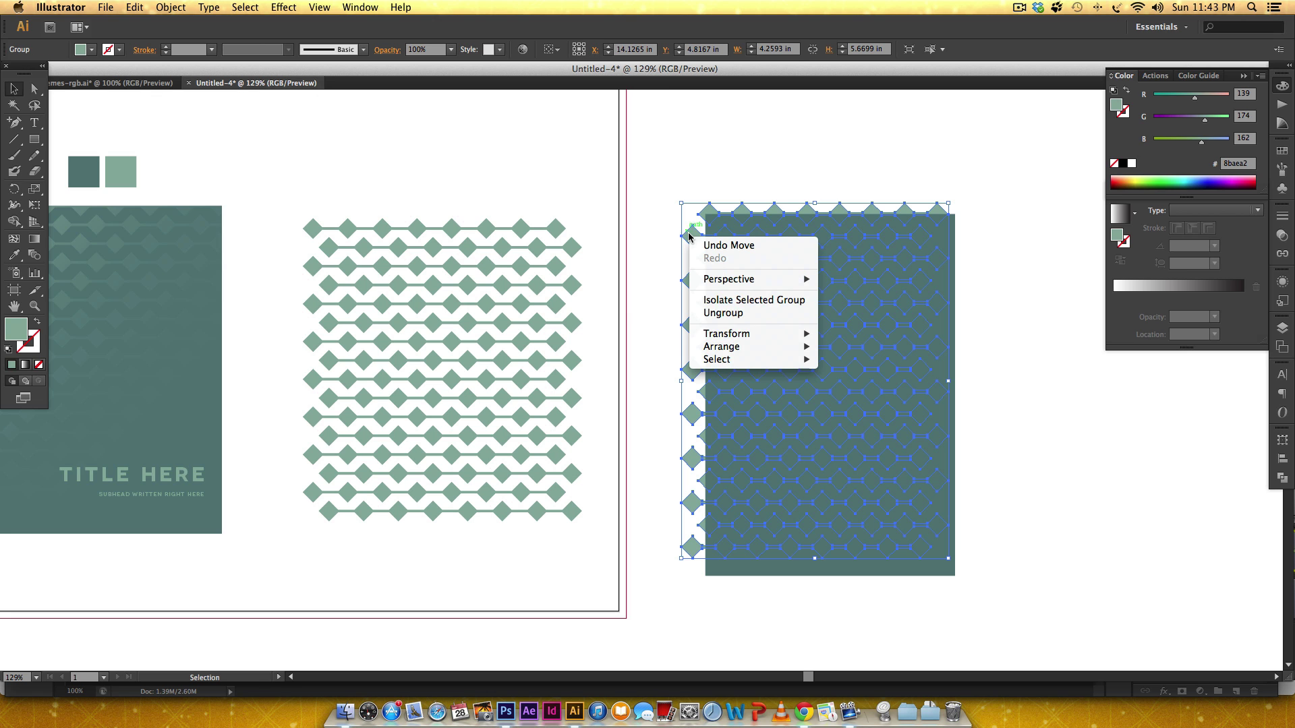
{"action": "mouse_move", "coordinate": [776, 347]}
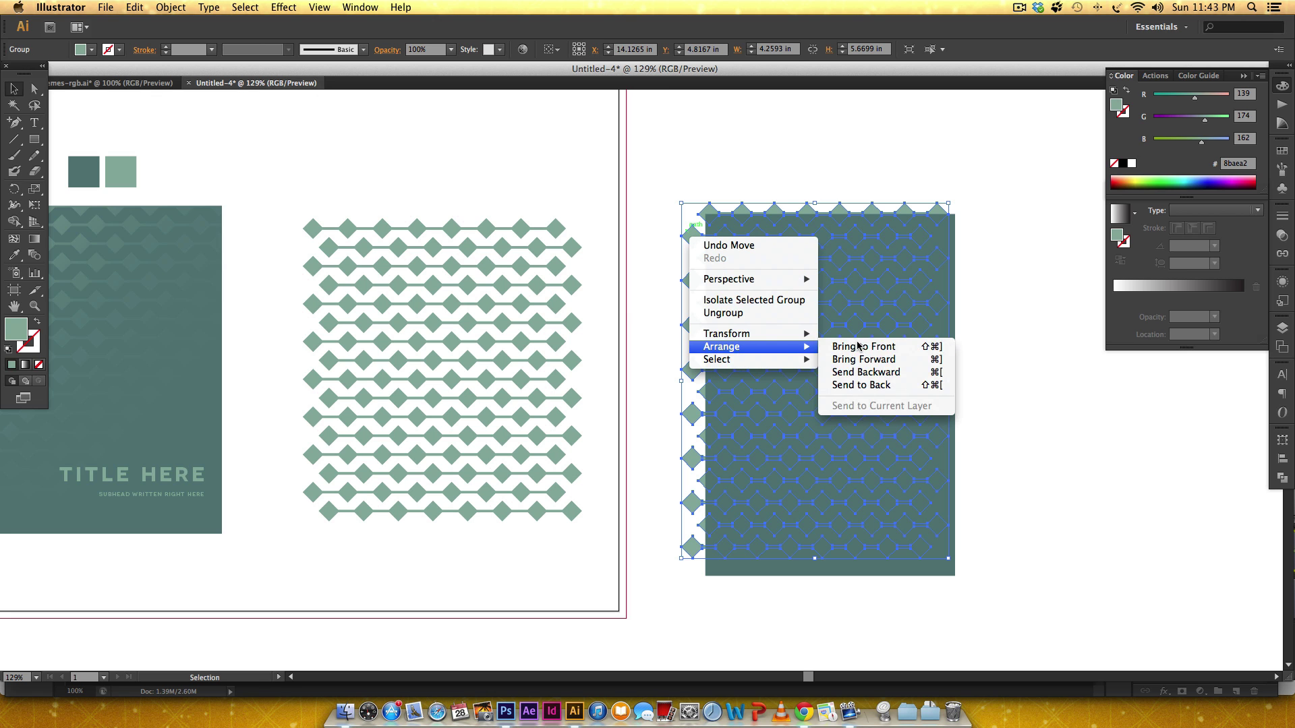
{"action": "left_click", "coordinate": [877, 344]}
{"action": "left_click", "coordinate": [985, 288]}
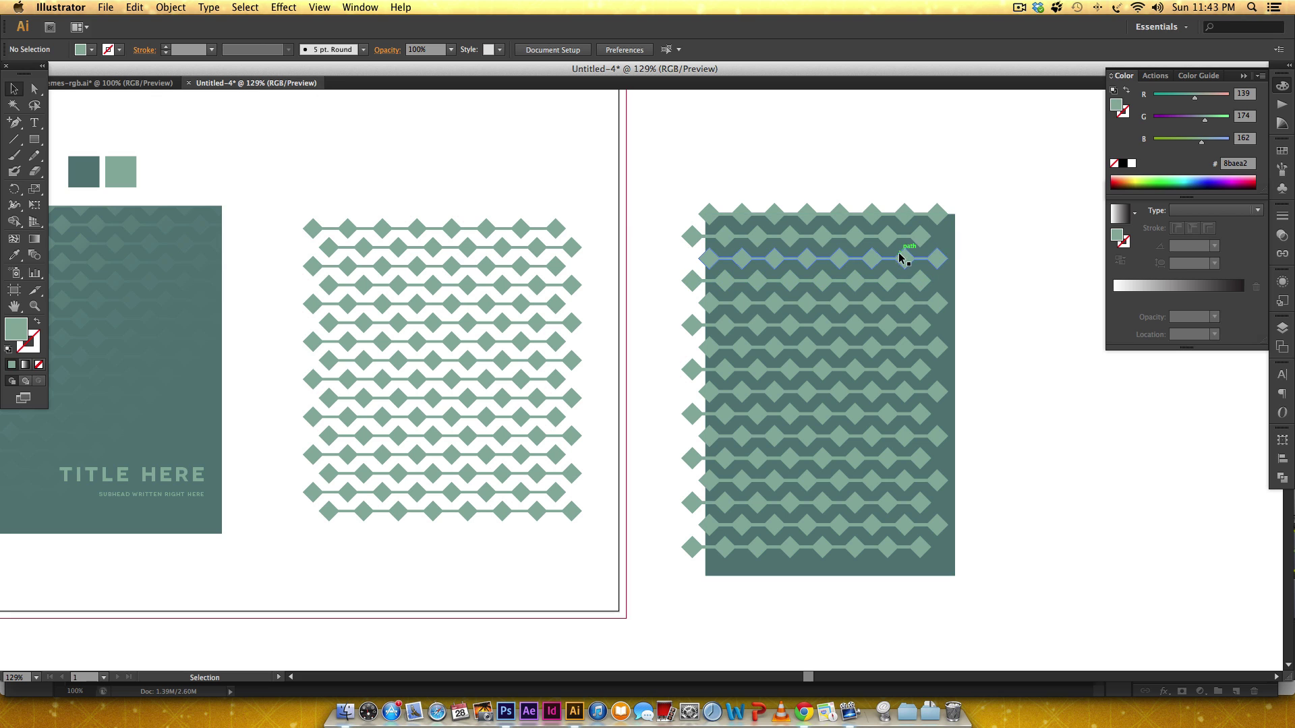
Step: Shift the diamond pattern group to the right so it overhangs the teal rectangle's left, right and top edges
{"action": "left_click_drag", "start_coordinate": [899, 257], "coordinate": [910, 262]}
{"action": "left_click", "coordinate": [1032, 223]}
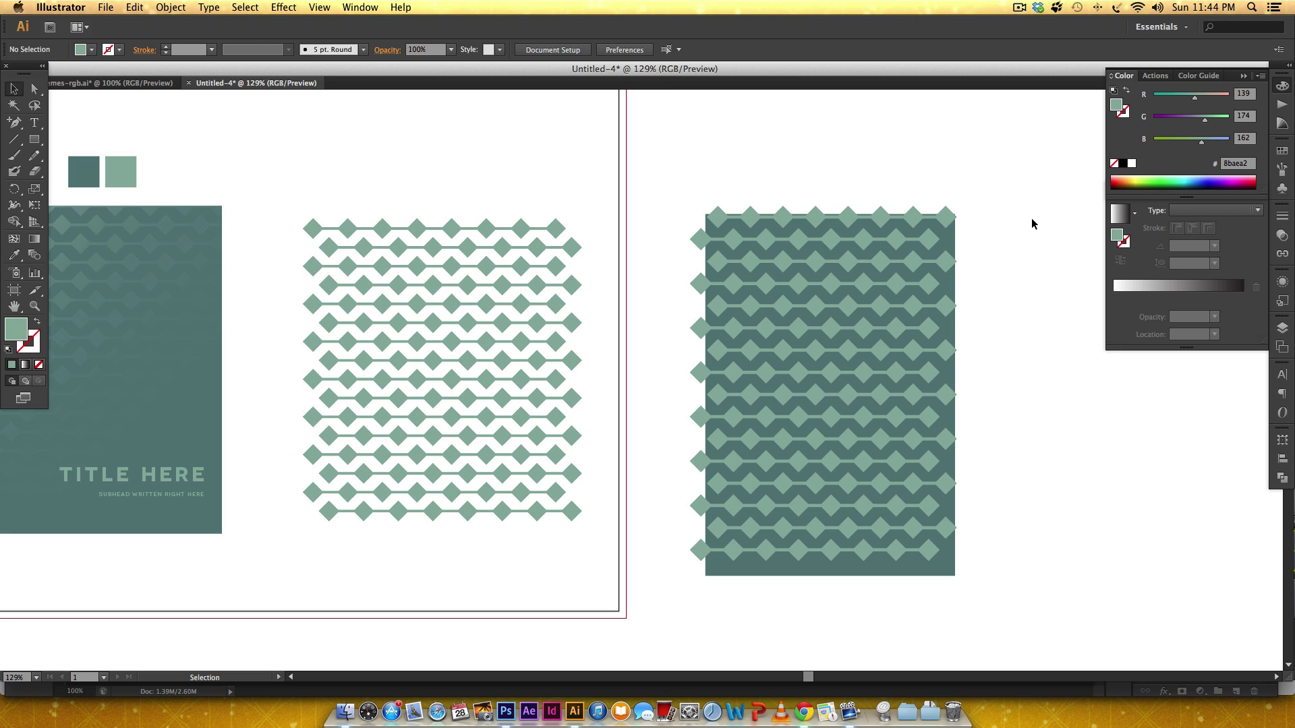
{"action": "left_click", "coordinate": [877, 311]}
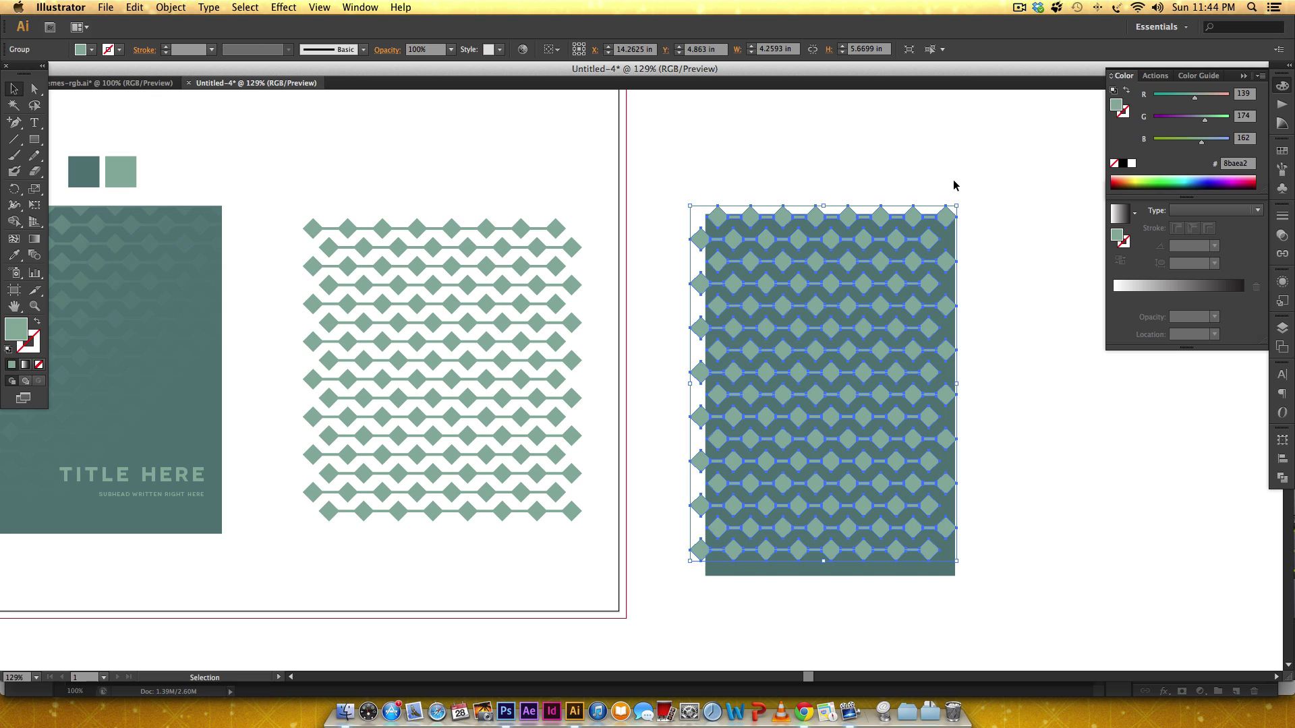
{"action": "left_click_drag", "start_coordinate": [943, 220], "coordinate": [950, 217]}
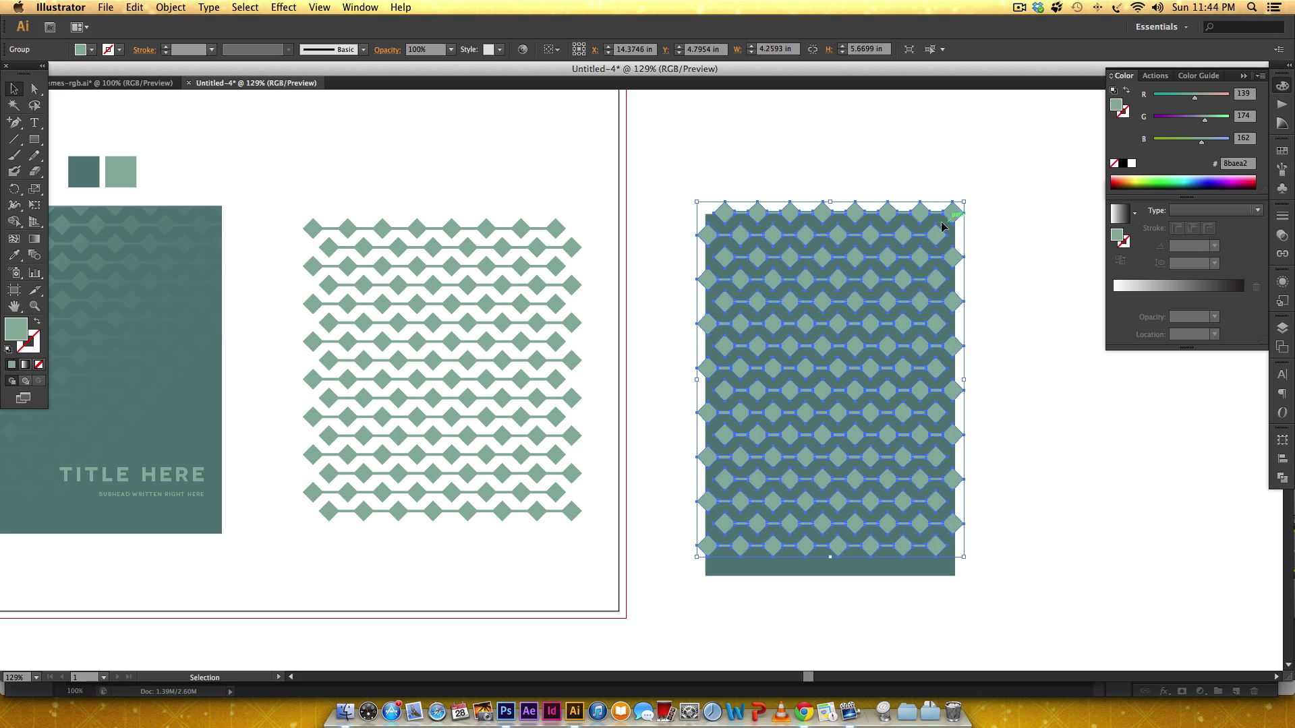
Step: Convert the diamond pattern group into a compound path and nudge it slightly left over the rectangle
{"action": "left_click", "coordinate": [168, 8]}
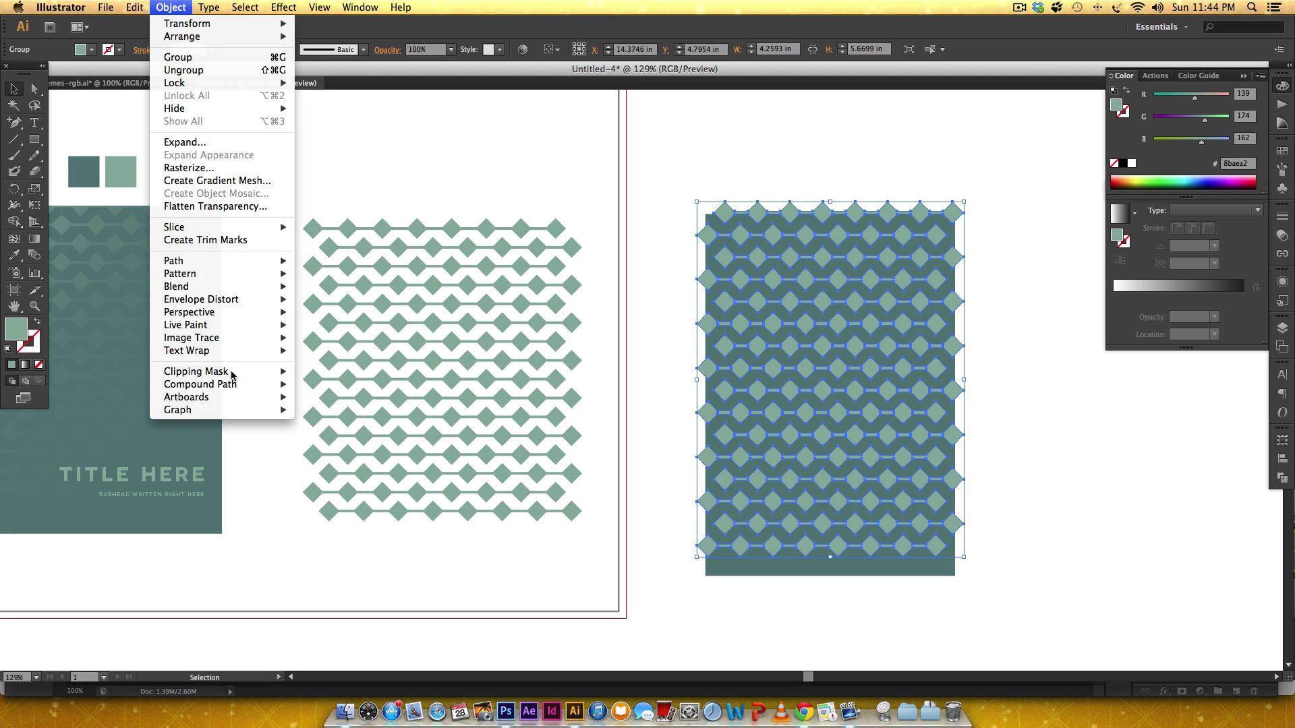
{"action": "mouse_move", "coordinate": [258, 389]}
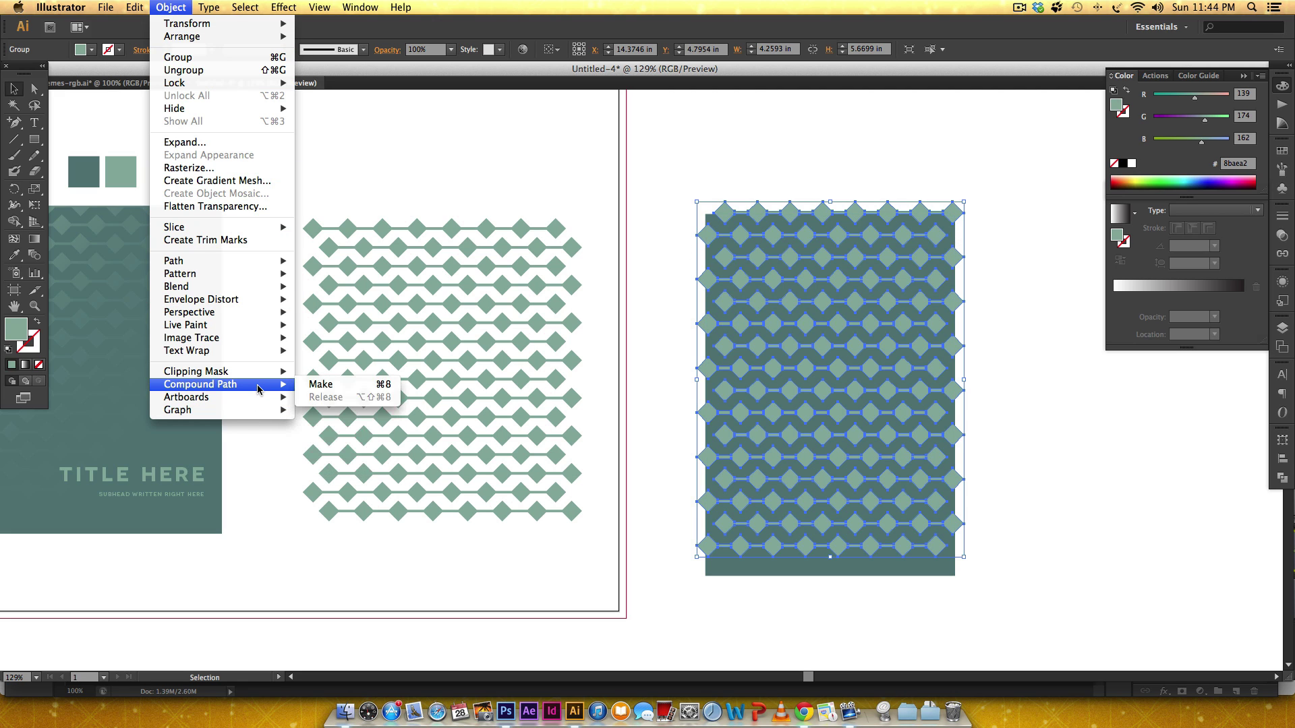
{"action": "left_click", "coordinate": [394, 389]}
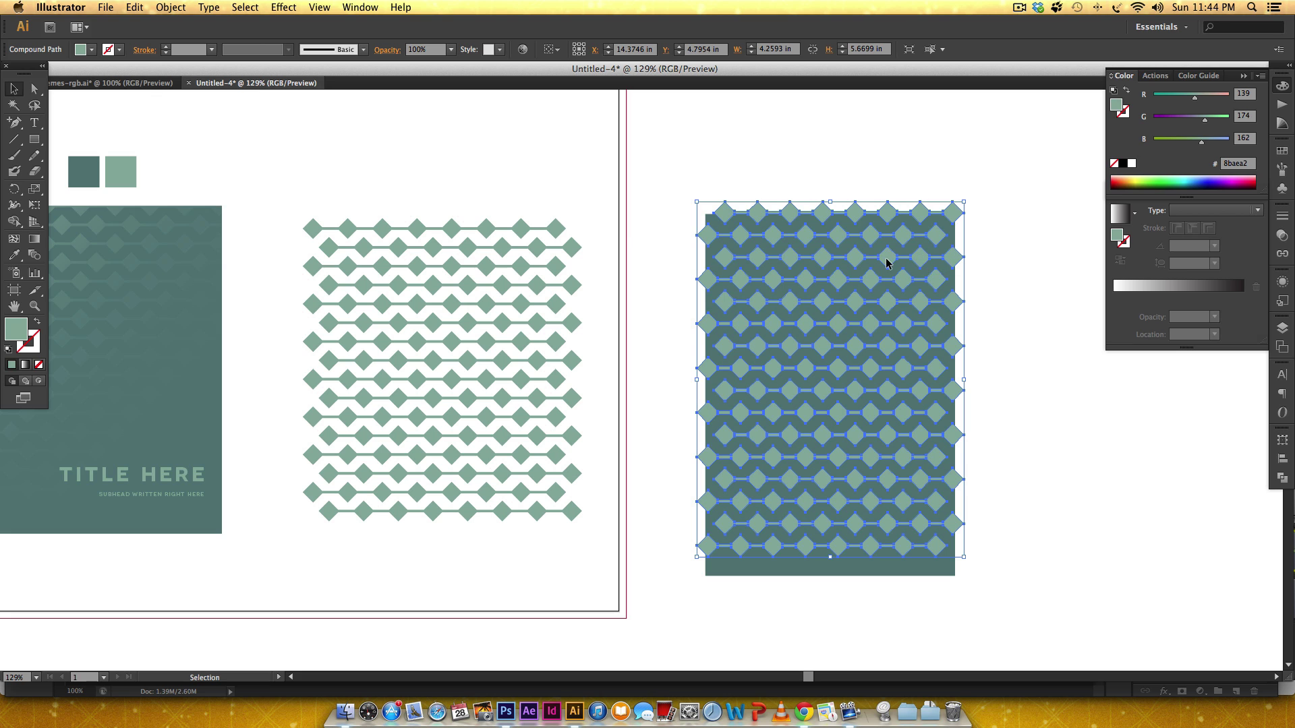
{"action": "left_click_drag", "start_coordinate": [887, 263], "coordinate": [884, 264]}
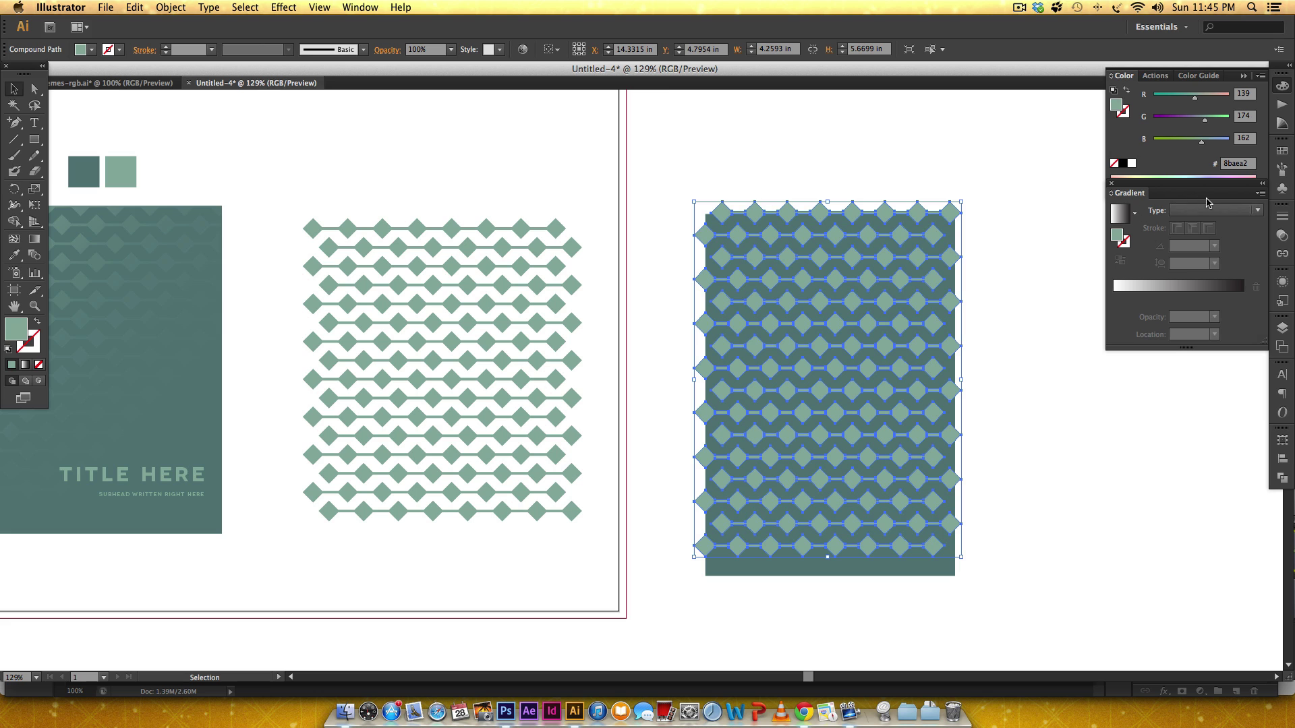
Step: Give the pattern a linear gradient using its light green fill, remove the white stop, and place the green stop at 0%
{"action": "left_click", "coordinate": [357, 8]}
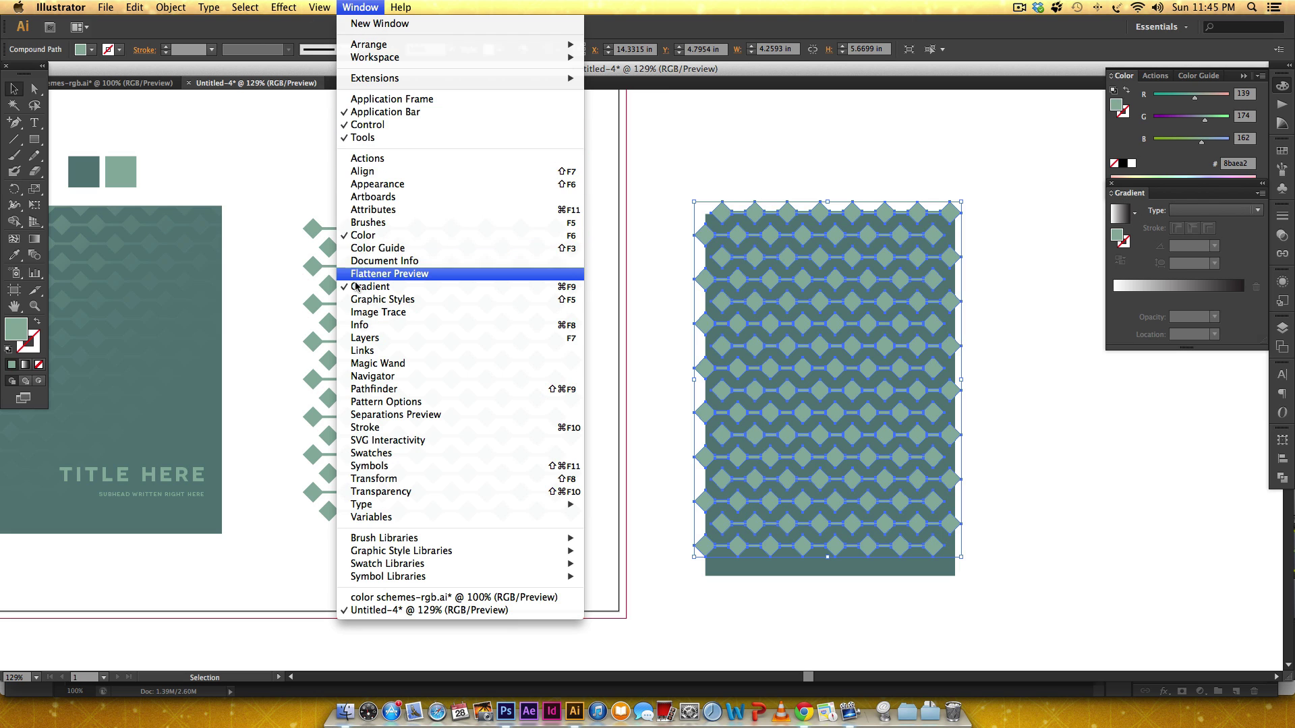
{"action": "left_click", "coordinate": [653, 62]}
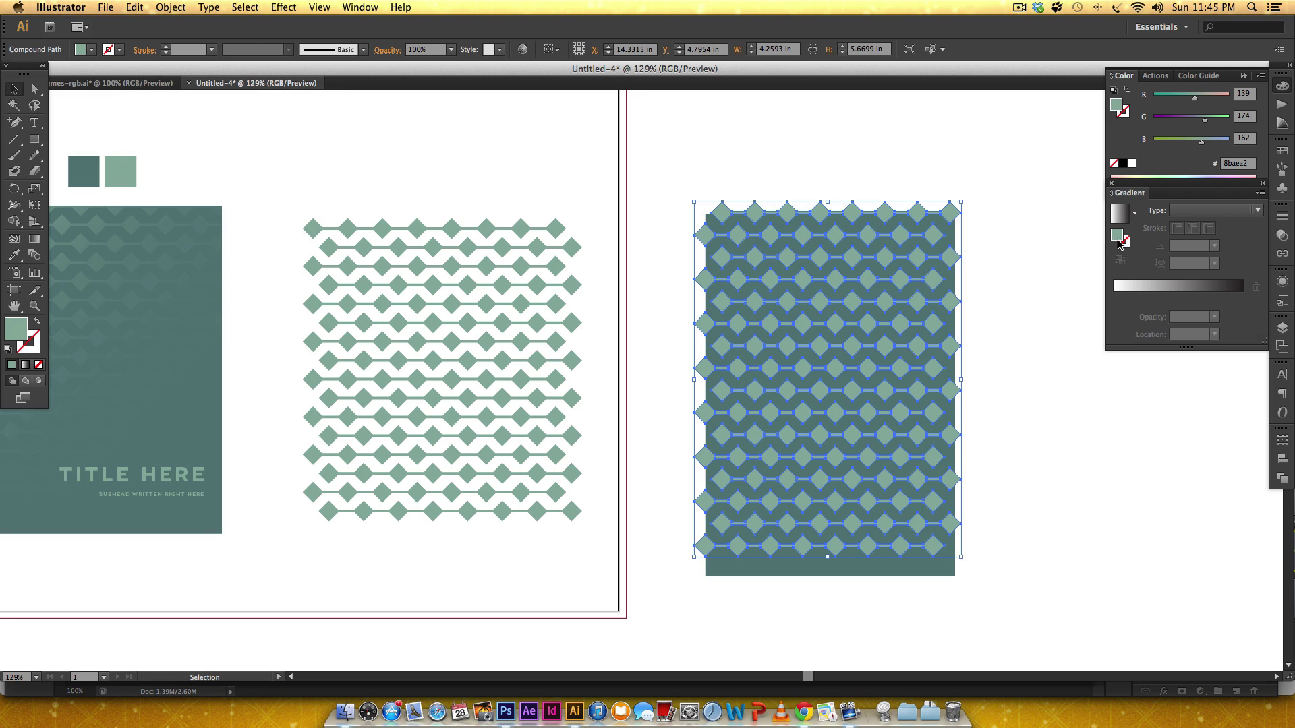
{"action": "left_click_drag", "start_coordinate": [1122, 239], "coordinate": [1145, 292]}
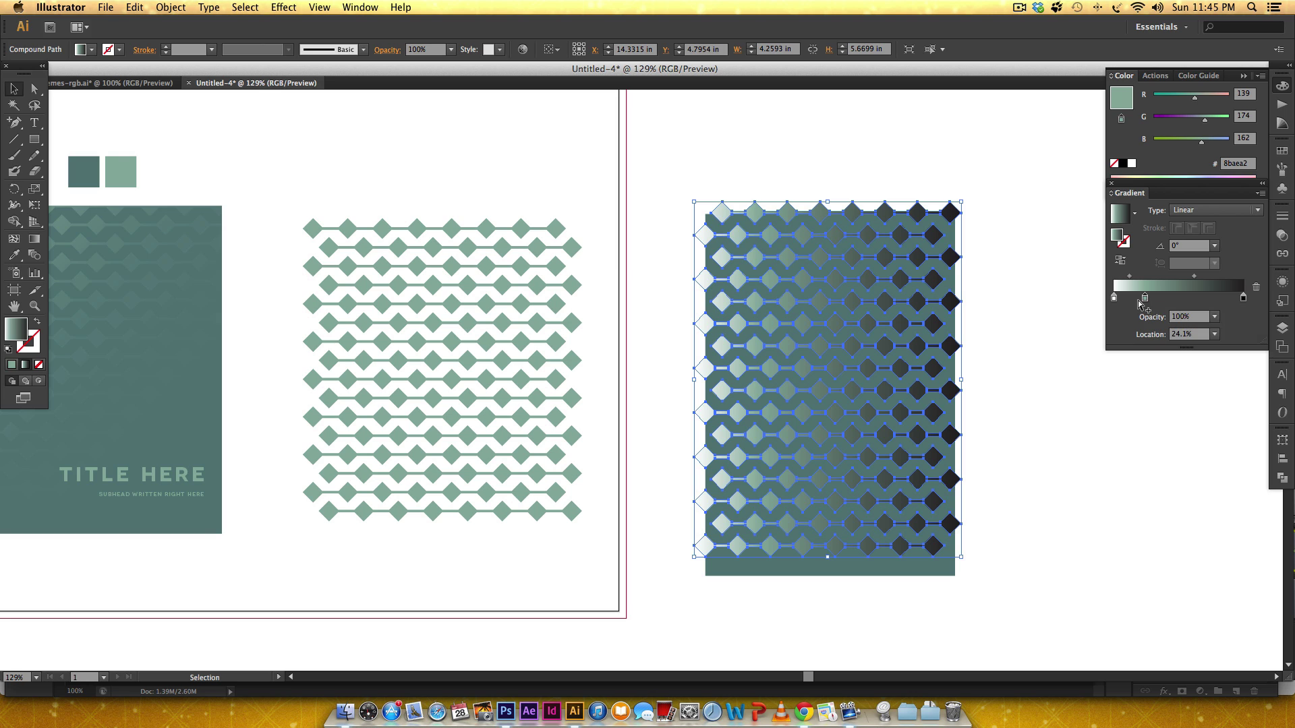
{"action": "left_click_drag", "start_coordinate": [1115, 301], "coordinate": [1086, 397]}
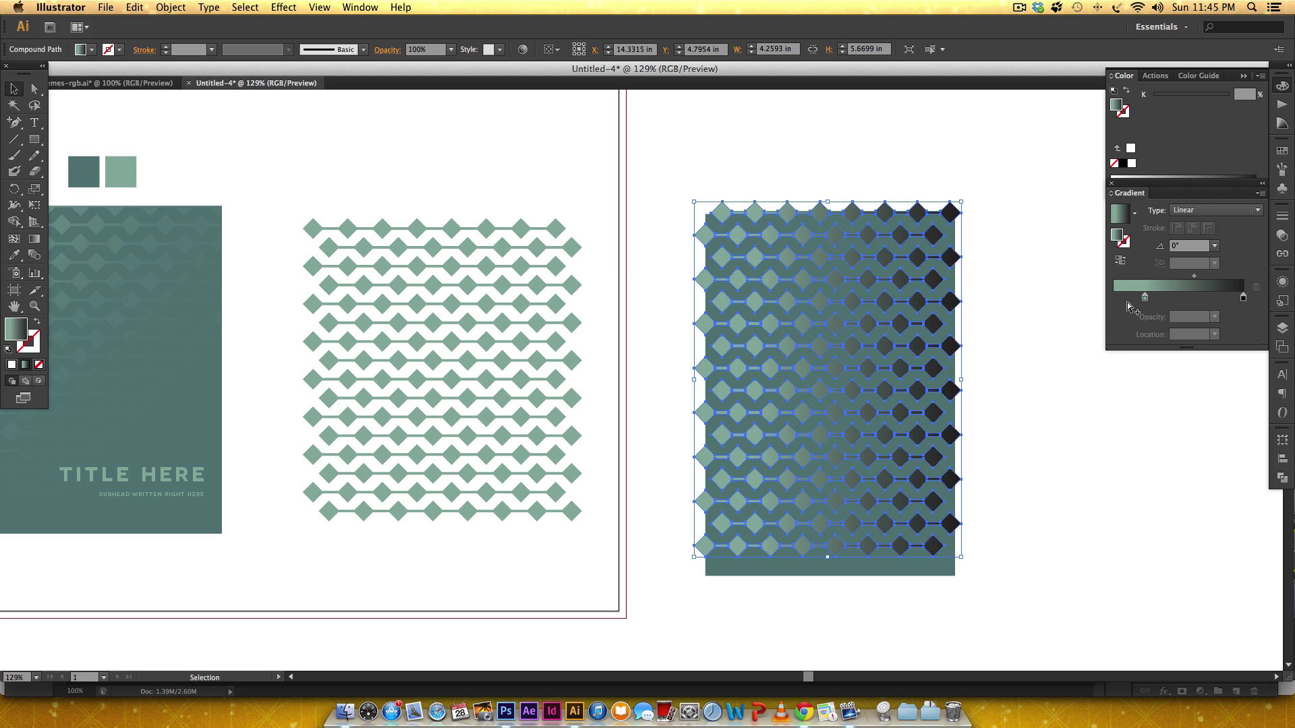
{"action": "left_click_drag", "start_coordinate": [1145, 297], "coordinate": [1114, 300]}
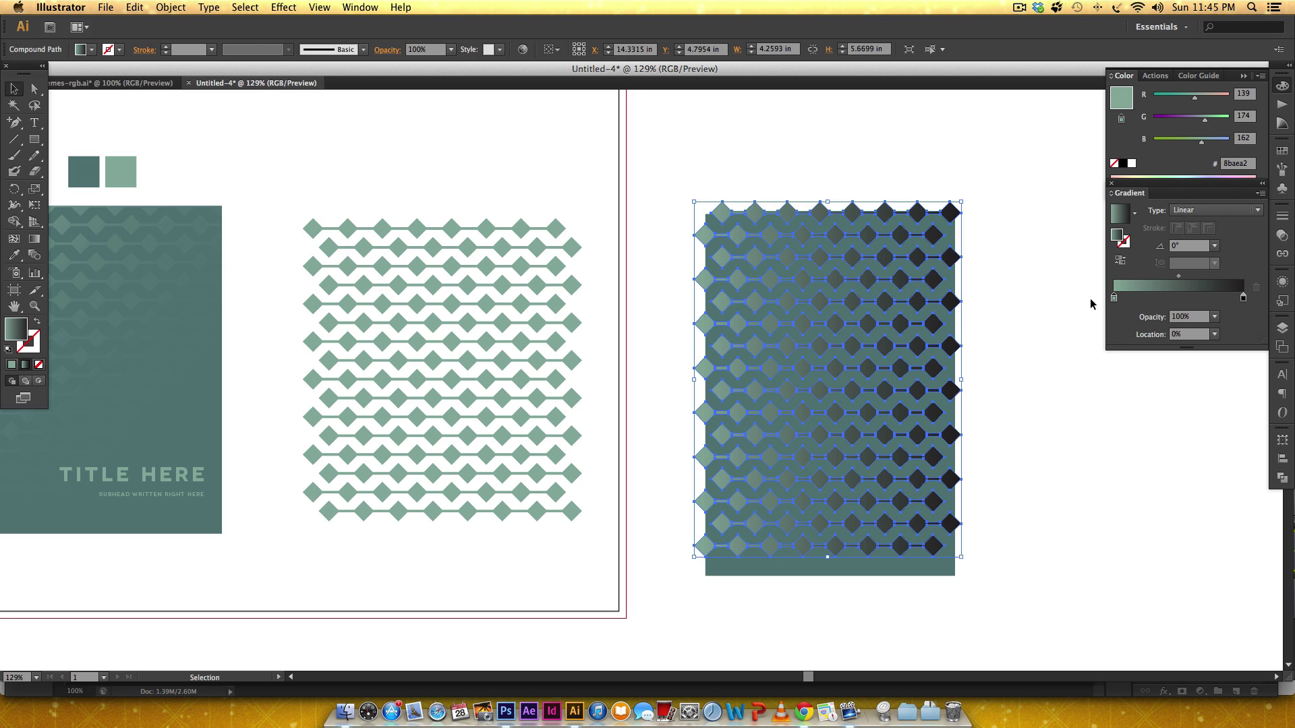
Step: Replace the gradient's black end stop with a duplicate of the light green stop at 100%, with the midpoint at about 50%
{"action": "left_click", "coordinate": [1244, 297]}
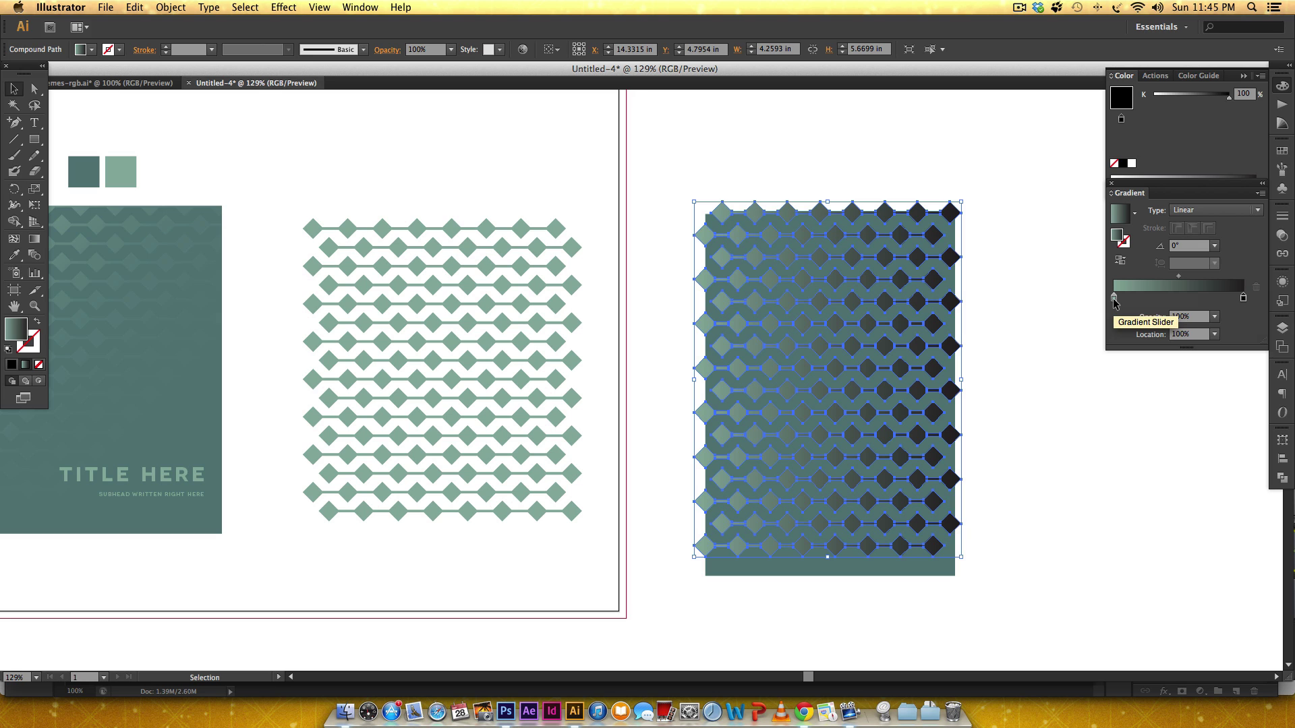
{"action": "left_click_drag", "start_coordinate": [1114, 297], "coordinate": [1139, 298]}
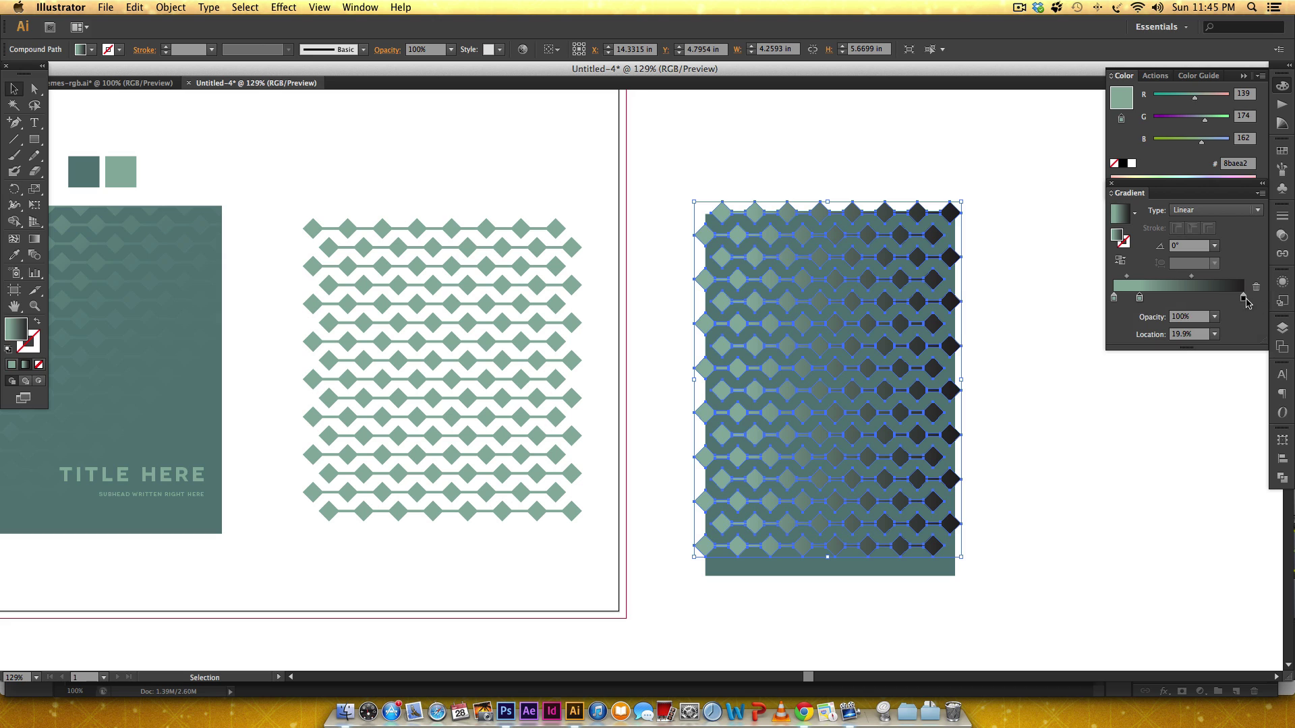
{"action": "left_click_drag", "start_coordinate": [1243, 298], "coordinate": [1247, 335]}
{"action": "left_click", "coordinate": [1138, 300]}
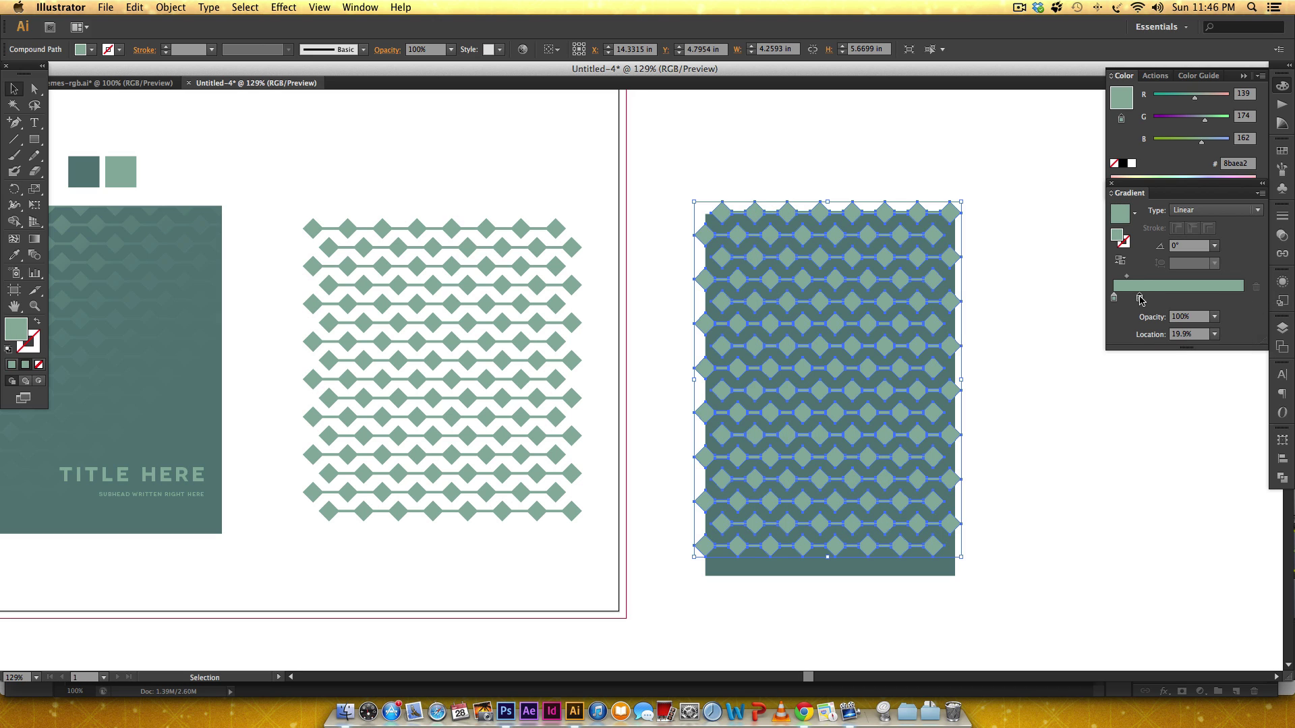
{"action": "left_click_drag", "start_coordinate": [1140, 299], "coordinate": [1243, 298]}
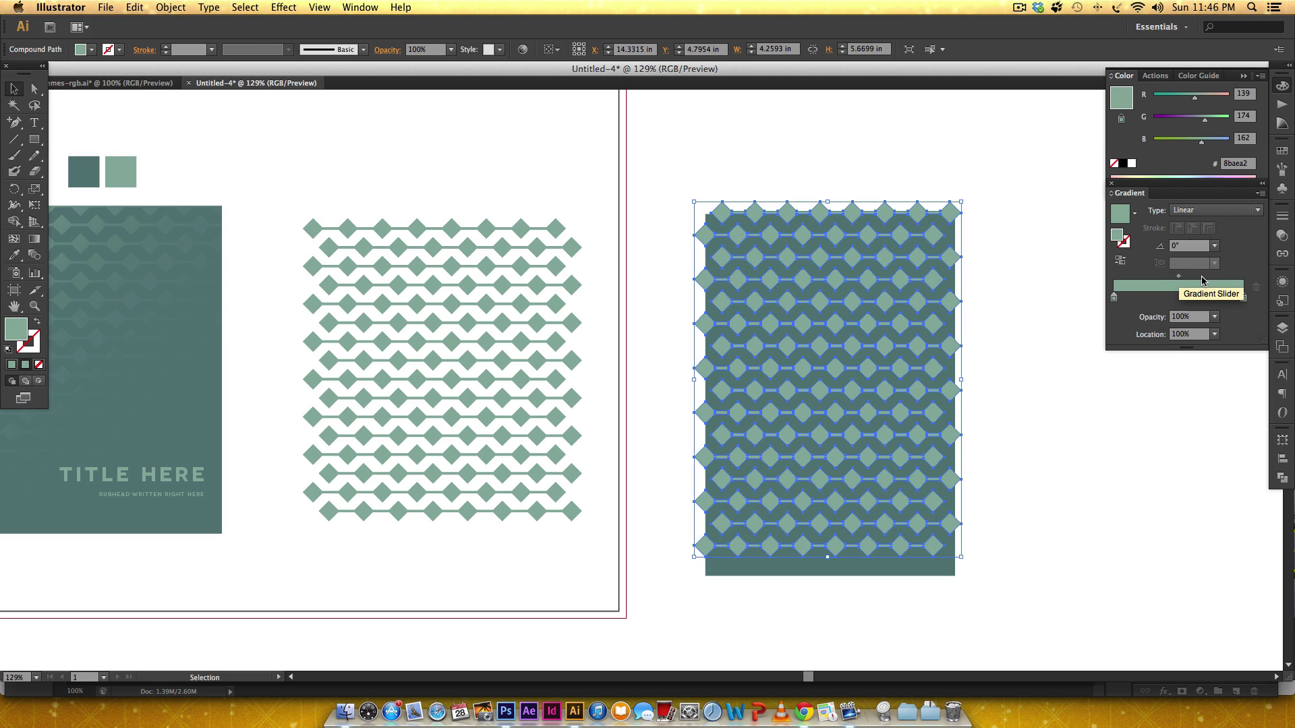
{"action": "mouse_move", "coordinate": [1178, 276]}
{"action": "left_mouse_down"}
{"action": "mouse_move", "coordinate": [1137, 278]}
{"action": "mouse_move", "coordinate": [1208, 279]}
{"action": "mouse_move", "coordinate": [1180, 277]}
{"action": "left_mouse_up"}
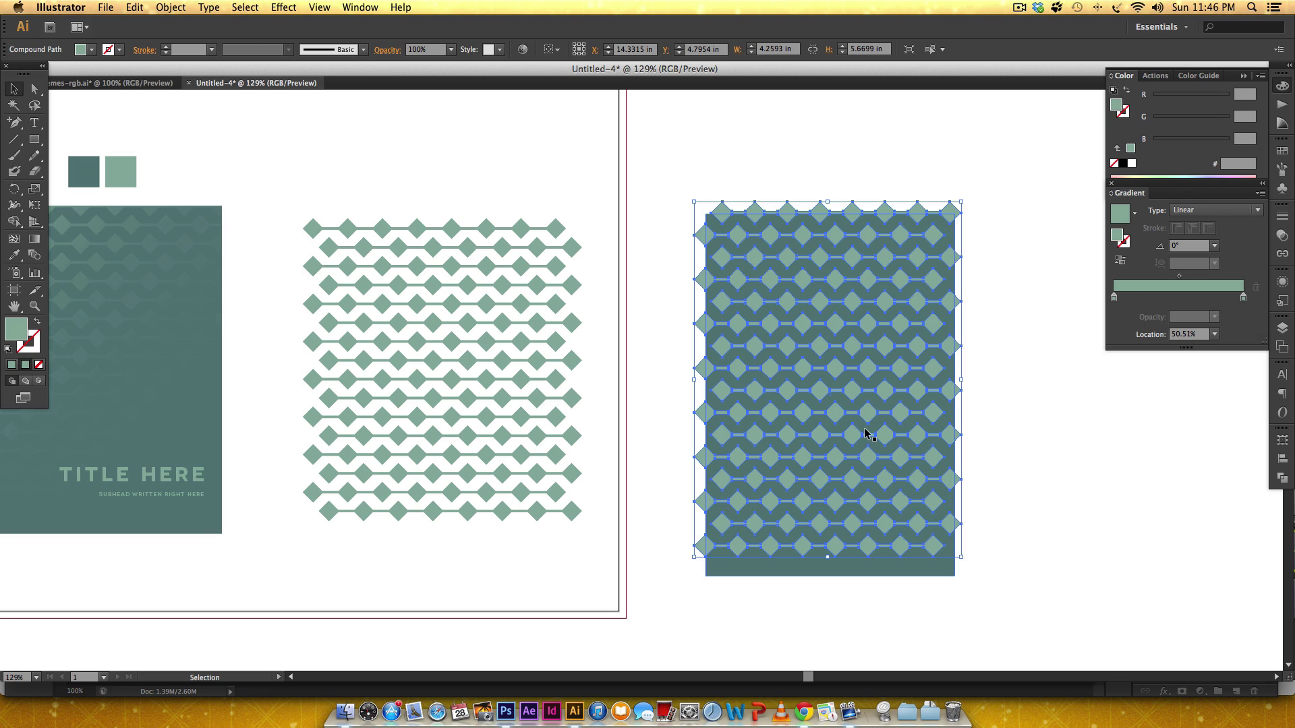
Step: Set the opacity of the gradient's end stop at 100% to 0%
{"action": "left_click", "coordinate": [1112, 298]}
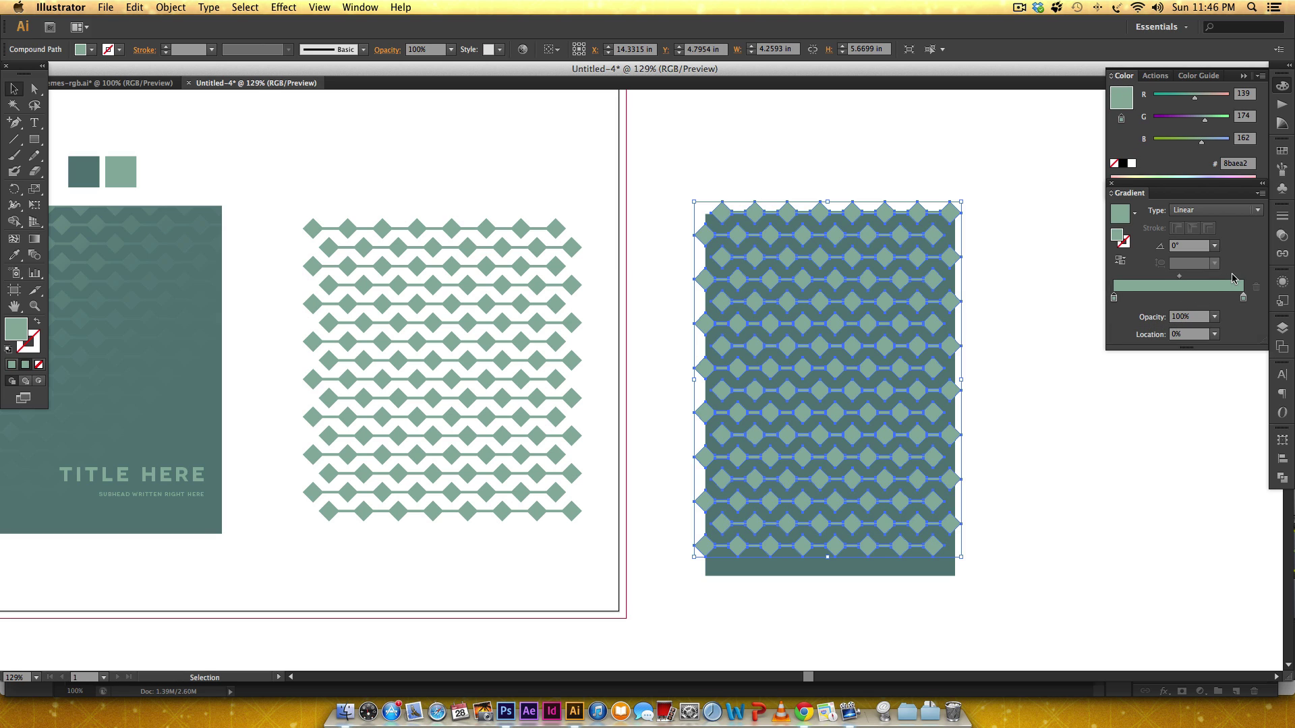
{"action": "left_click", "coordinate": [1244, 298]}
{"action": "type", "text": "0"}
{"action": "key", "text": "Return"}
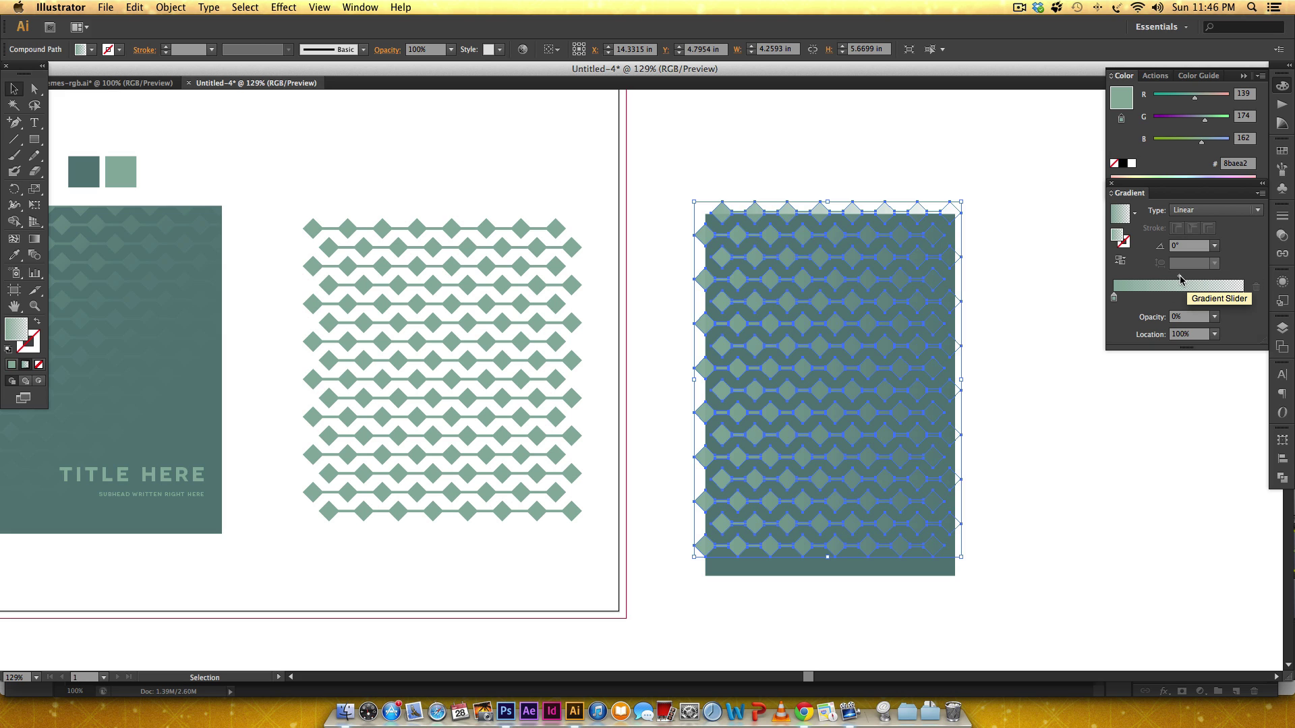
Step: Try different gradient midpoint positions, from about 22% up to 87%
{"action": "left_click_drag", "start_coordinate": [1181, 278], "coordinate": [1143, 277]}
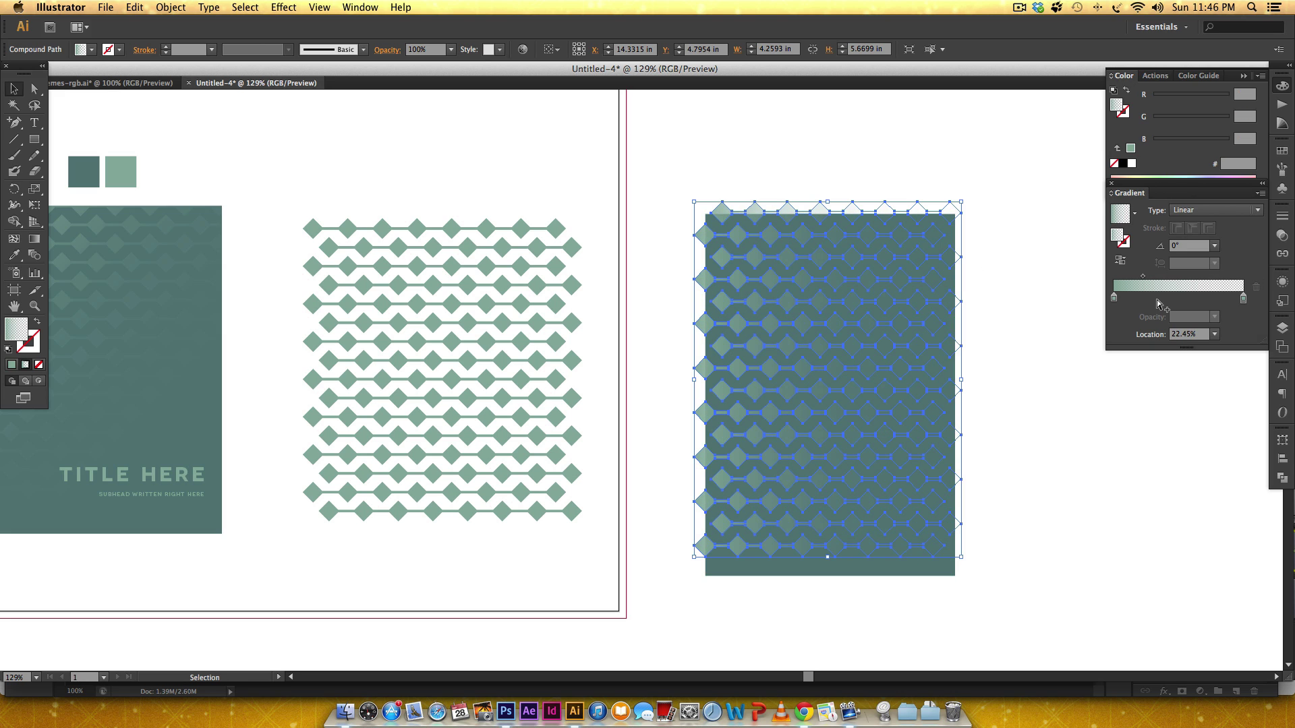
{"action": "left_click_drag", "start_coordinate": [1142, 276], "coordinate": [1135, 276]}
{"action": "left_click_drag", "start_coordinate": [1135, 276], "coordinate": [1226, 277]}
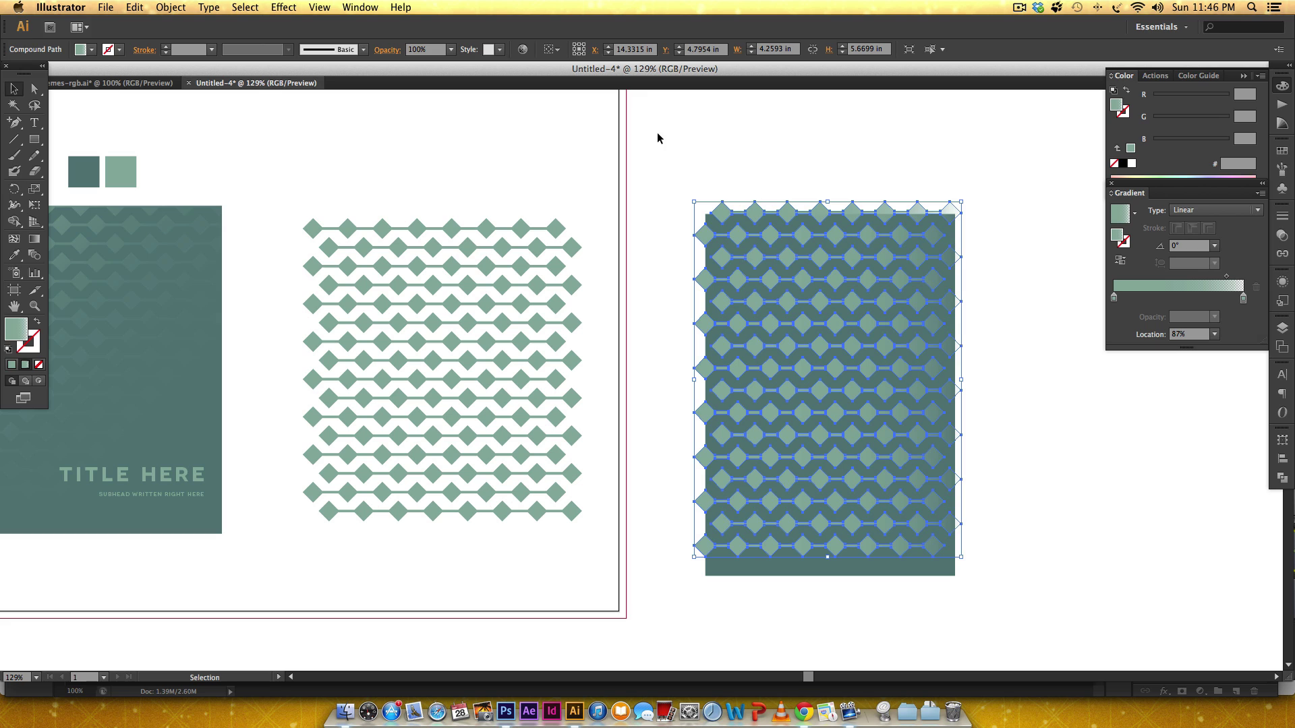
Step: Set the gradient angle to -45° and its midpoint to about 20%, and deselect the pattern
{"action": "left_click", "coordinate": [1206, 248]}
{"action": "key", "text": "Return"}
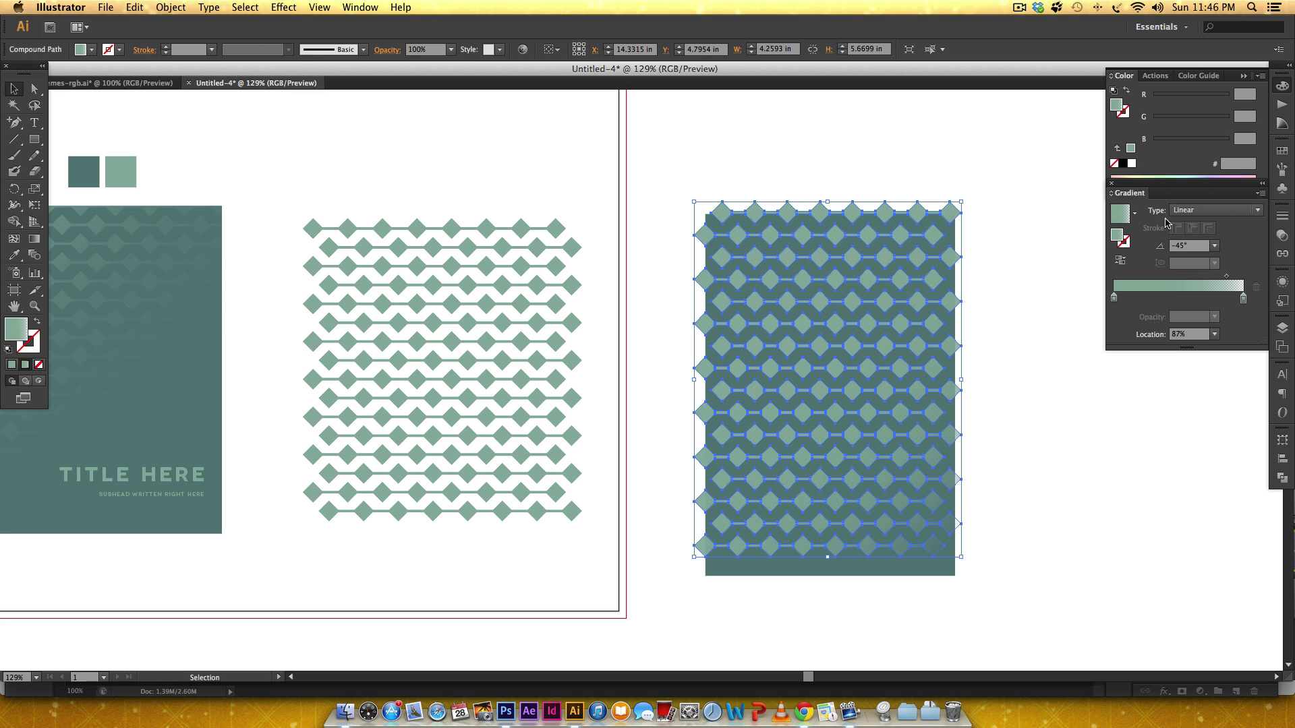
{"action": "left_click_drag", "start_coordinate": [1227, 277], "coordinate": [1141, 278]}
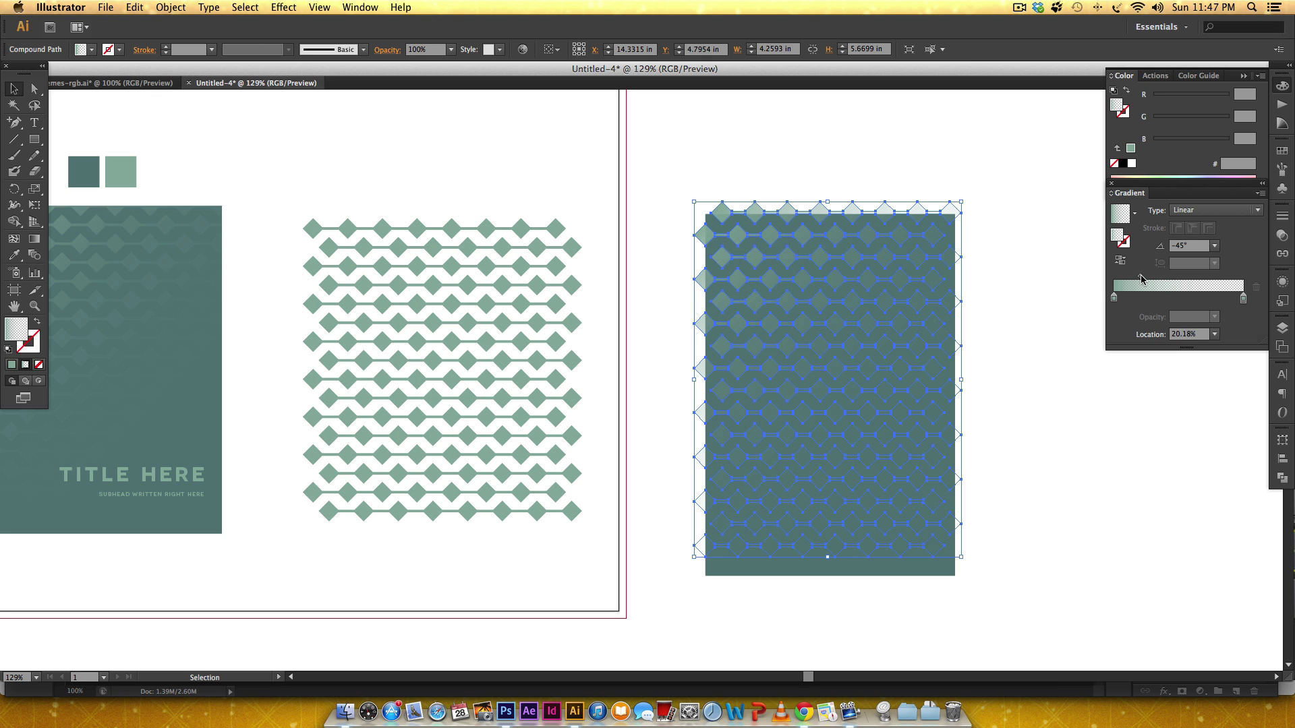
{"action": "left_click", "coordinate": [1003, 166]}
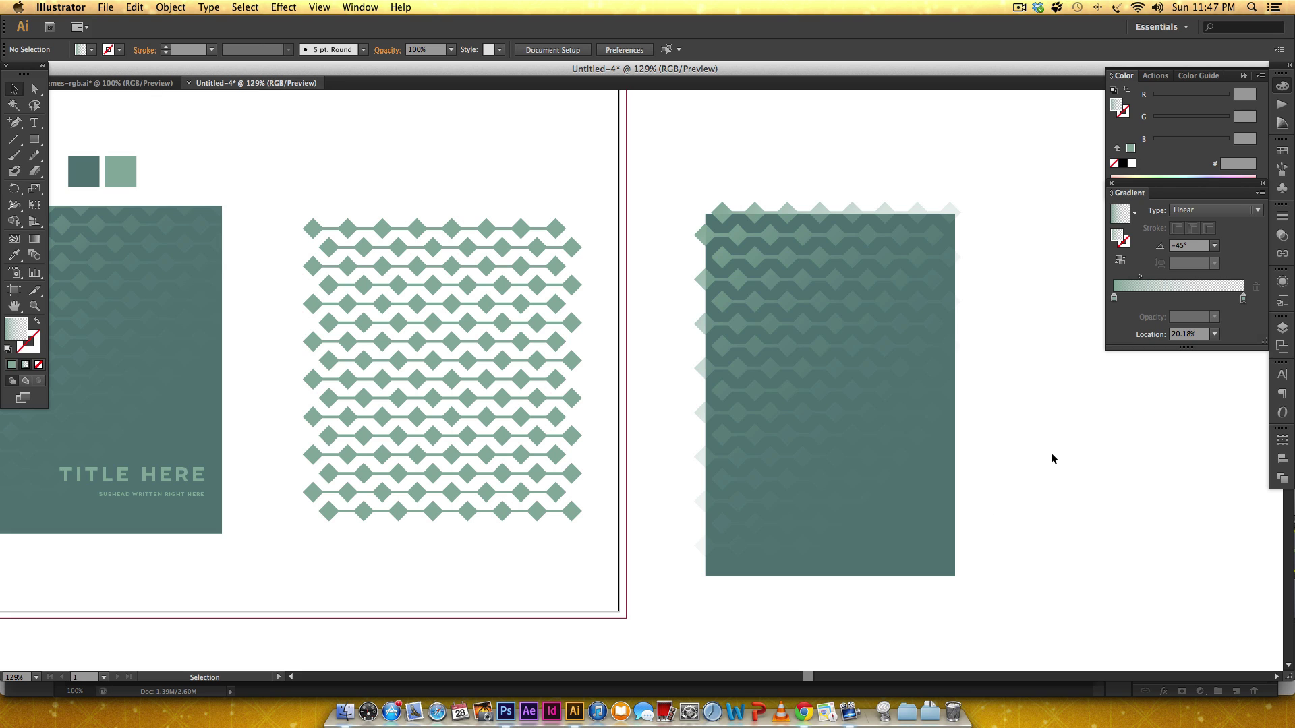
Step: Copy the teal rectangle and paste the copy in place in front of the diamond pattern
{"action": "left_click", "coordinate": [880, 305]}
{"action": "left_click", "coordinate": [1082, 569]}
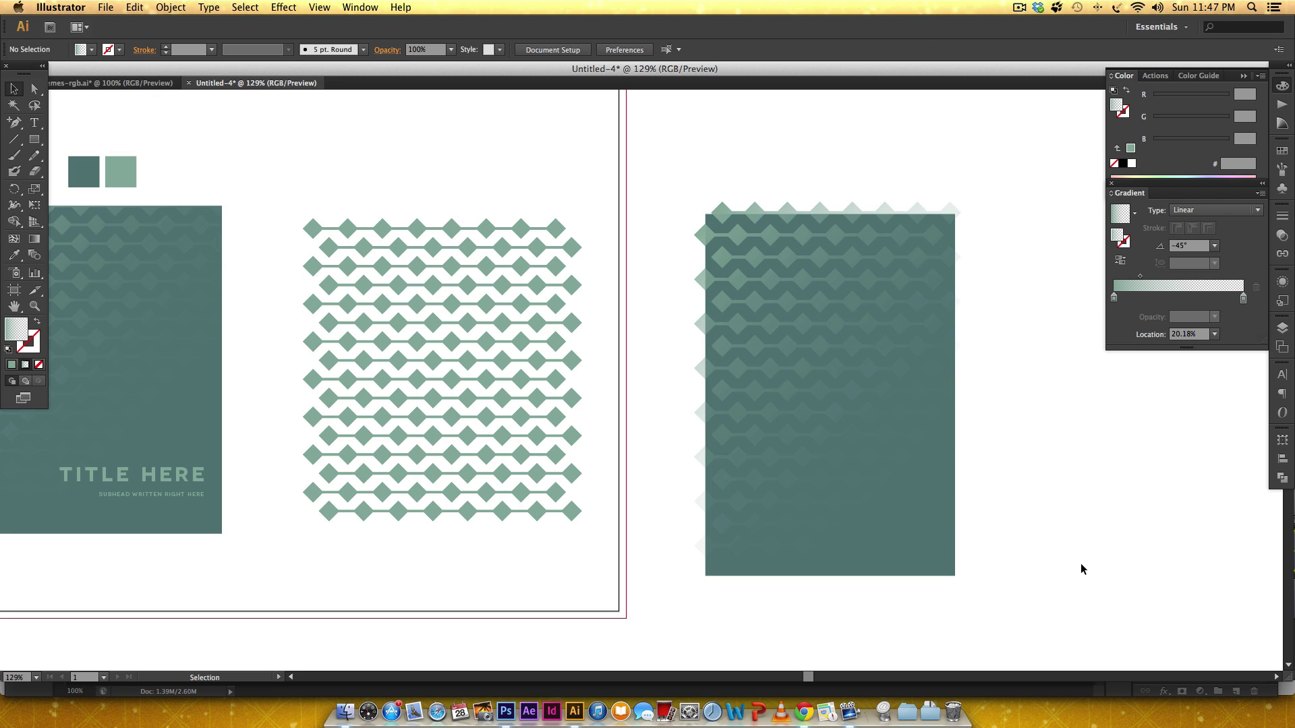
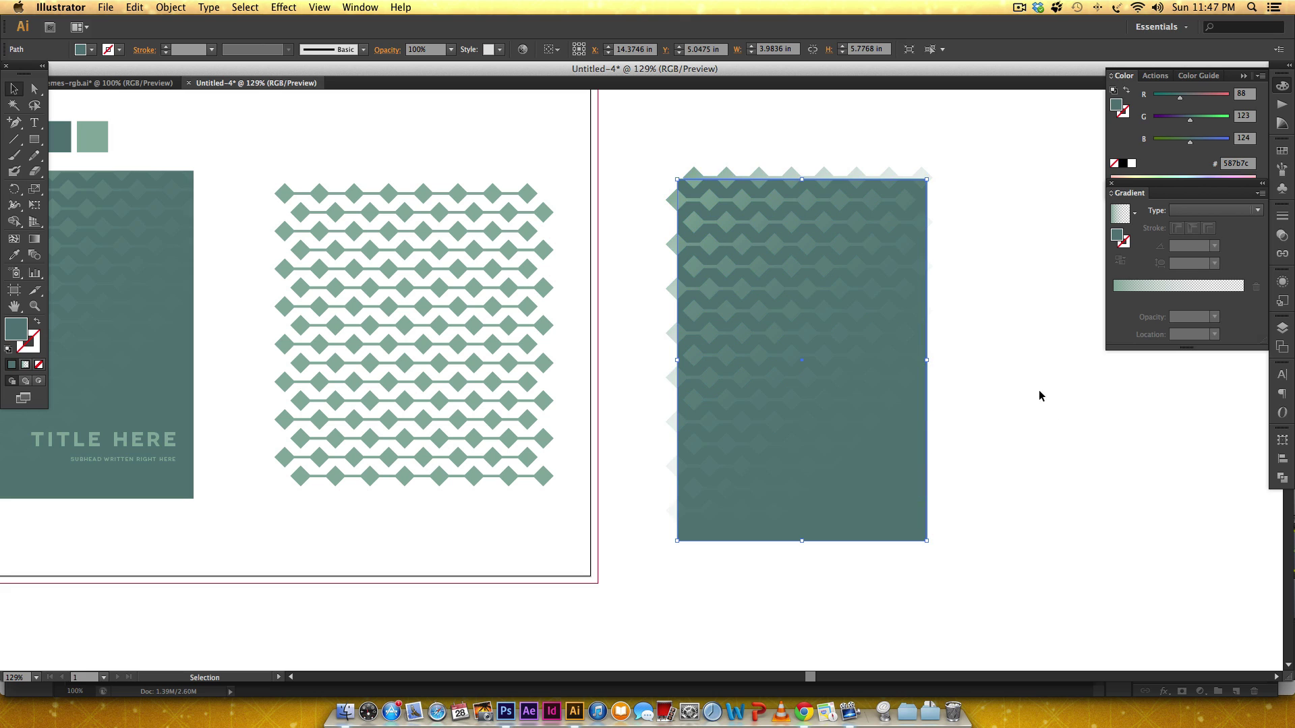
{"action": "left_click", "coordinate": [1052, 394]}
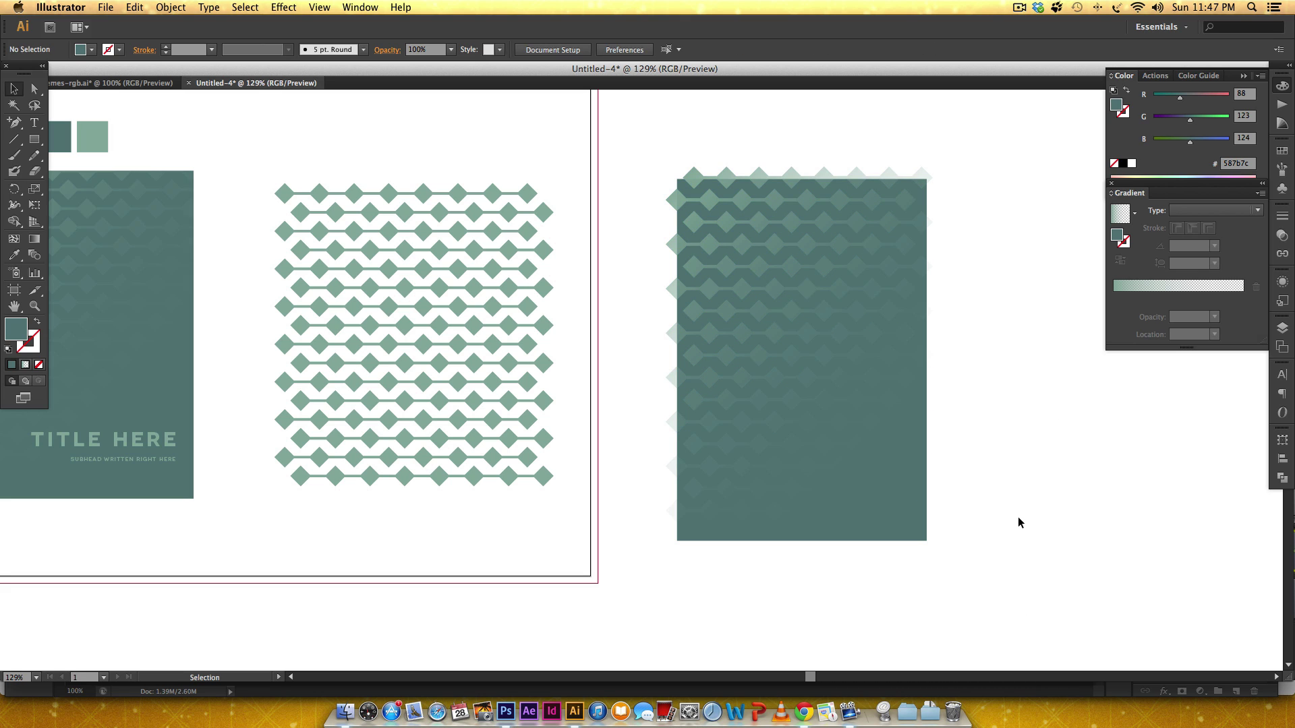
{"action": "key", "text": "super+z"}
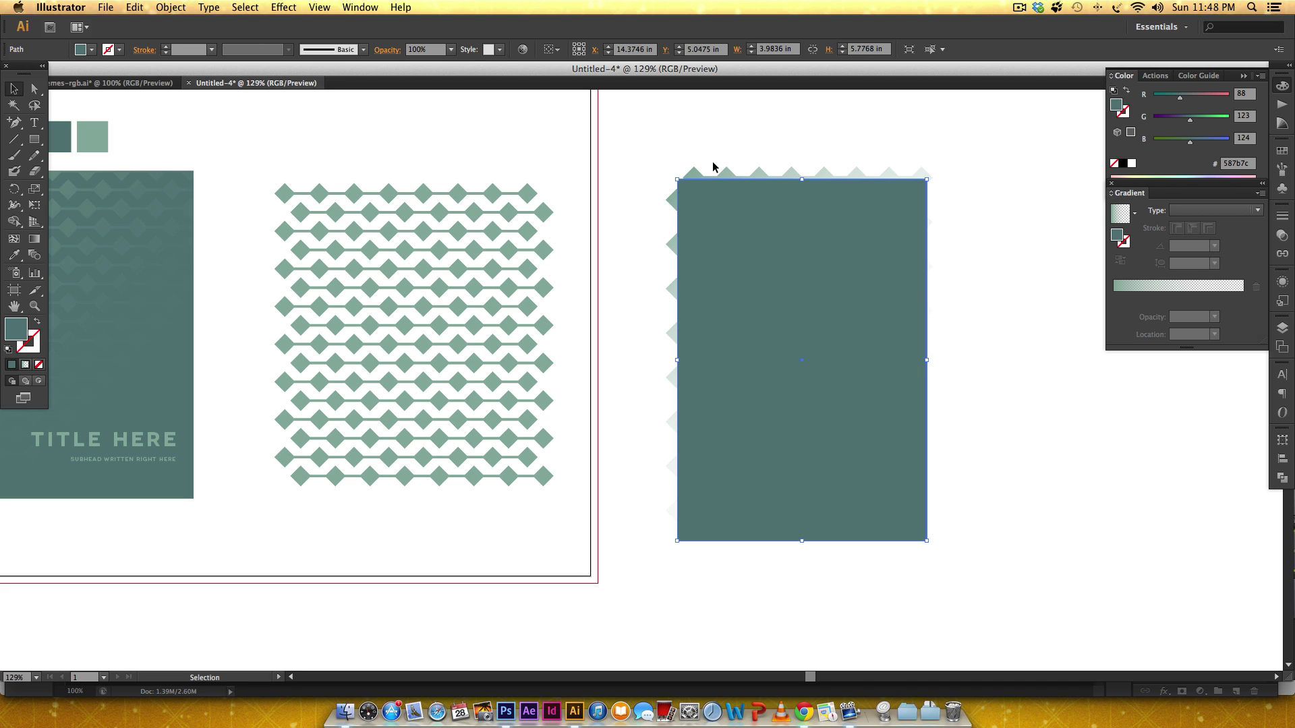
Step: Select the front rectangle copy together with the diamond pattern, make a clipping mask from them, and deselect
{"action": "left_click", "coordinate": [671, 203], "text": "shift"}
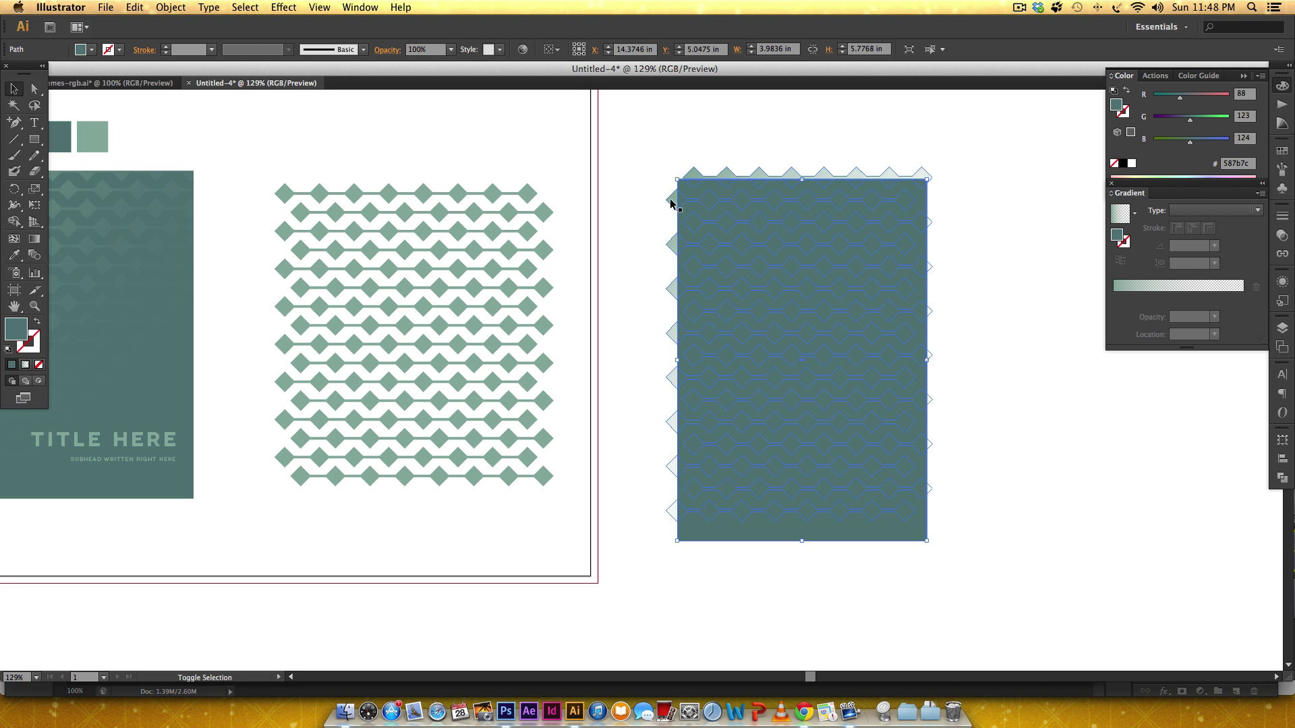
{"action": "left_click", "coordinate": [671, 202], "text": "shift"}
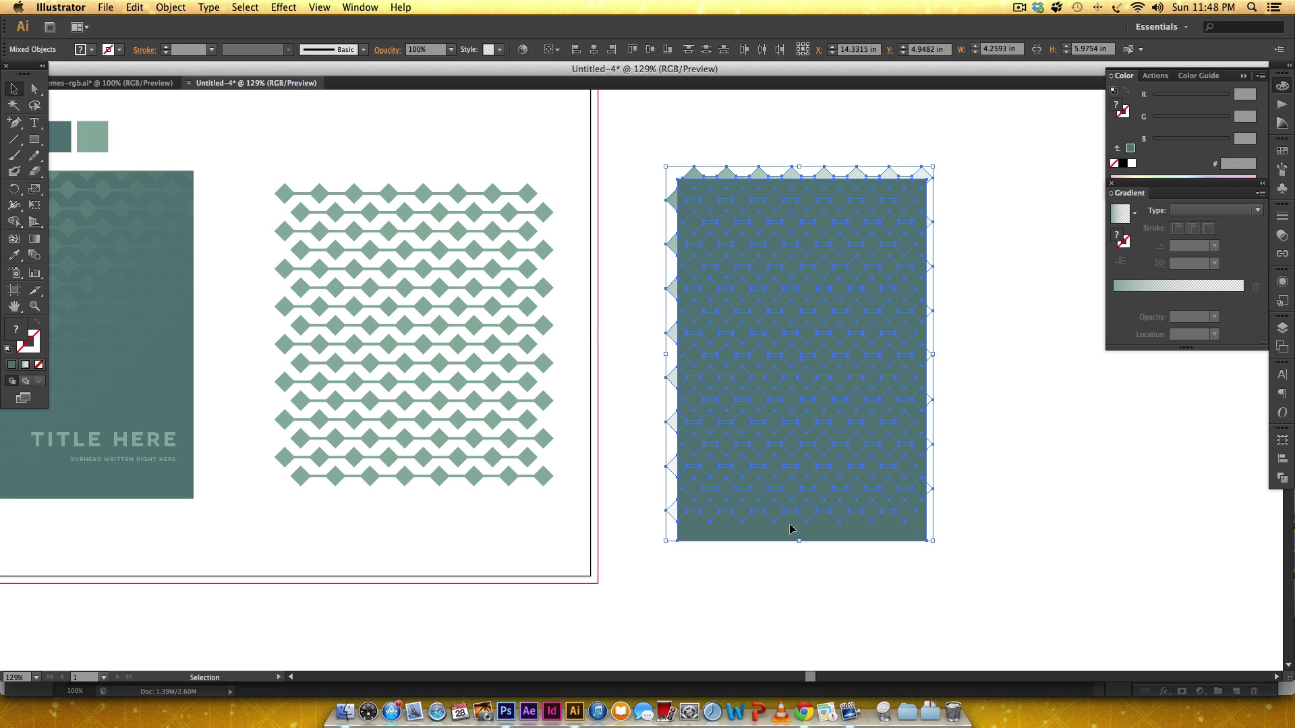
{"action": "right_click", "coordinate": [826, 305]}
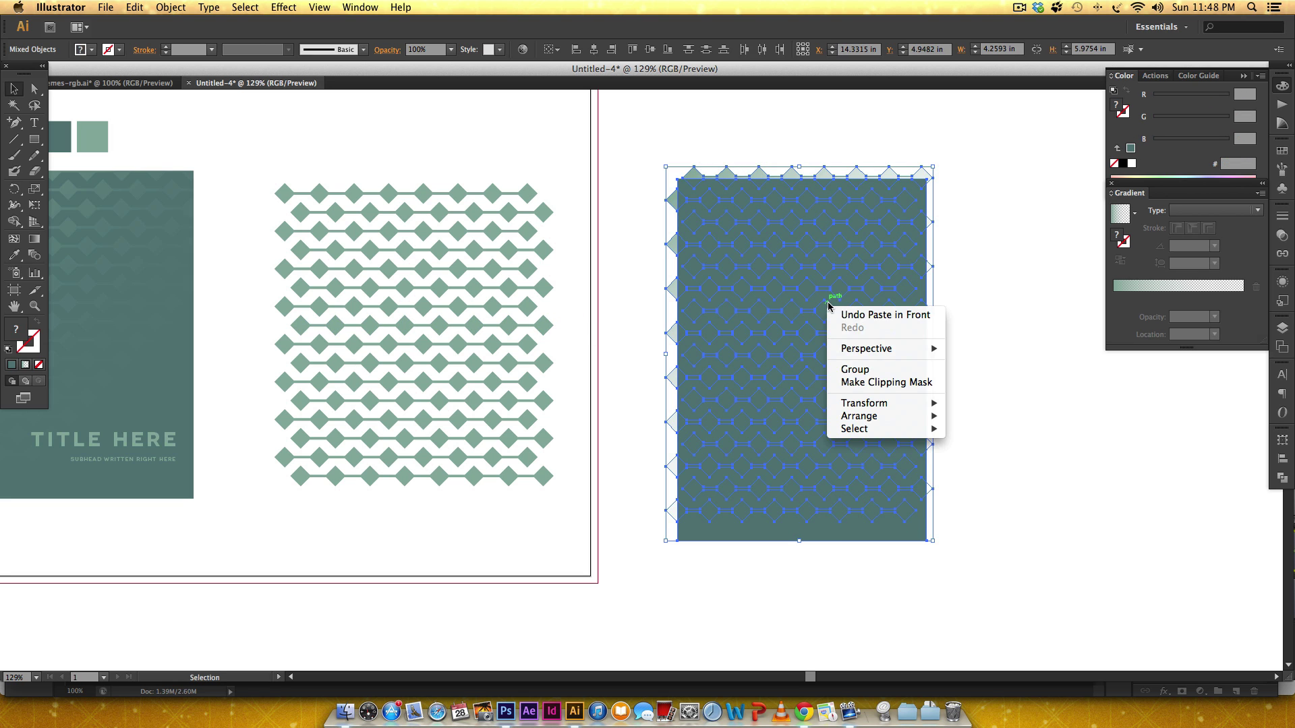
{"action": "left_click", "coordinate": [886, 382]}
{"action": "left_click", "coordinate": [1043, 413]}
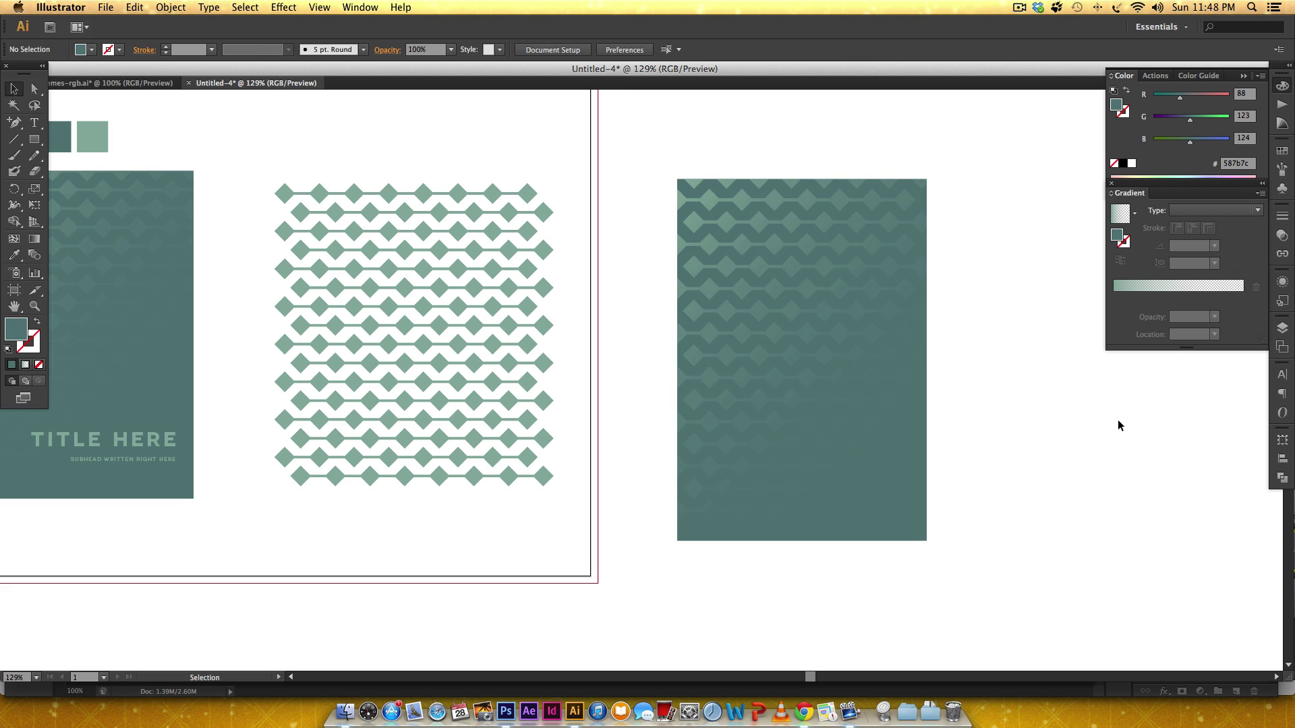
Step: Select the solid light green diamond pattern group and copy it
{"action": "left_click_drag", "start_coordinate": [816, 492], "coordinate": [992, 454]}
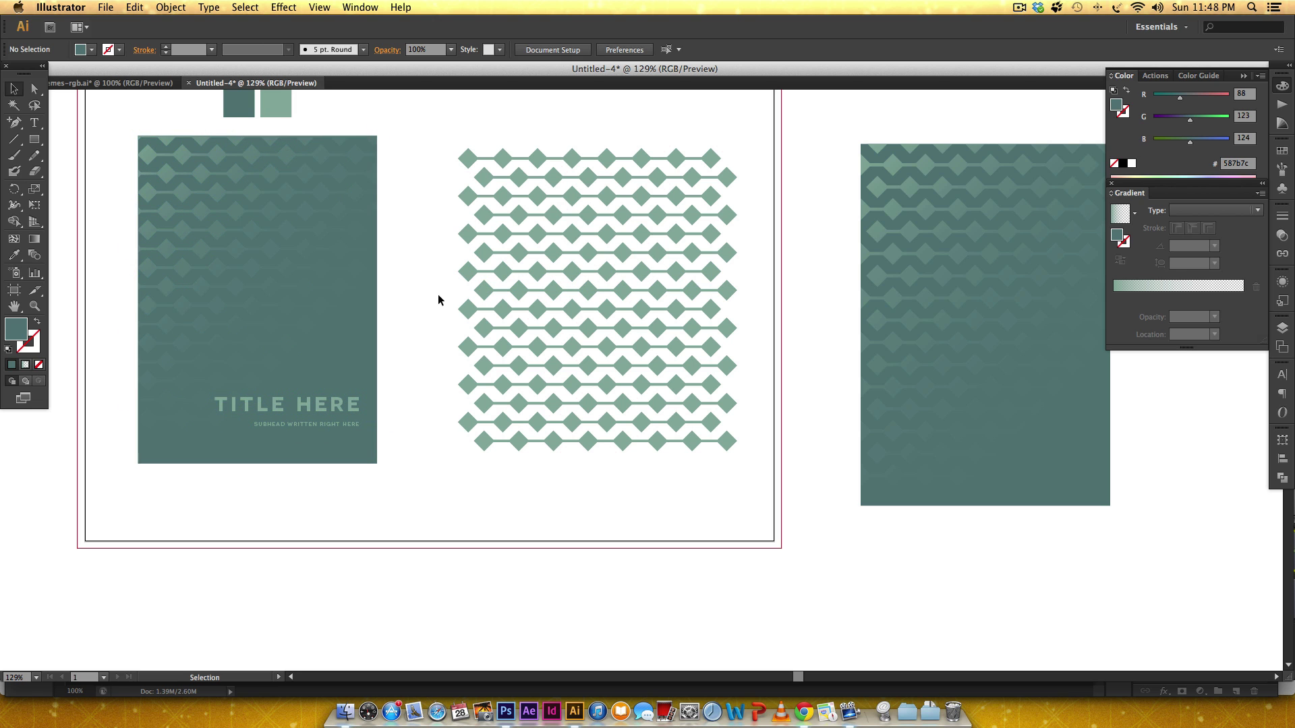
{"action": "left_click_drag", "start_coordinate": [1048, 519], "coordinate": [871, 516]}
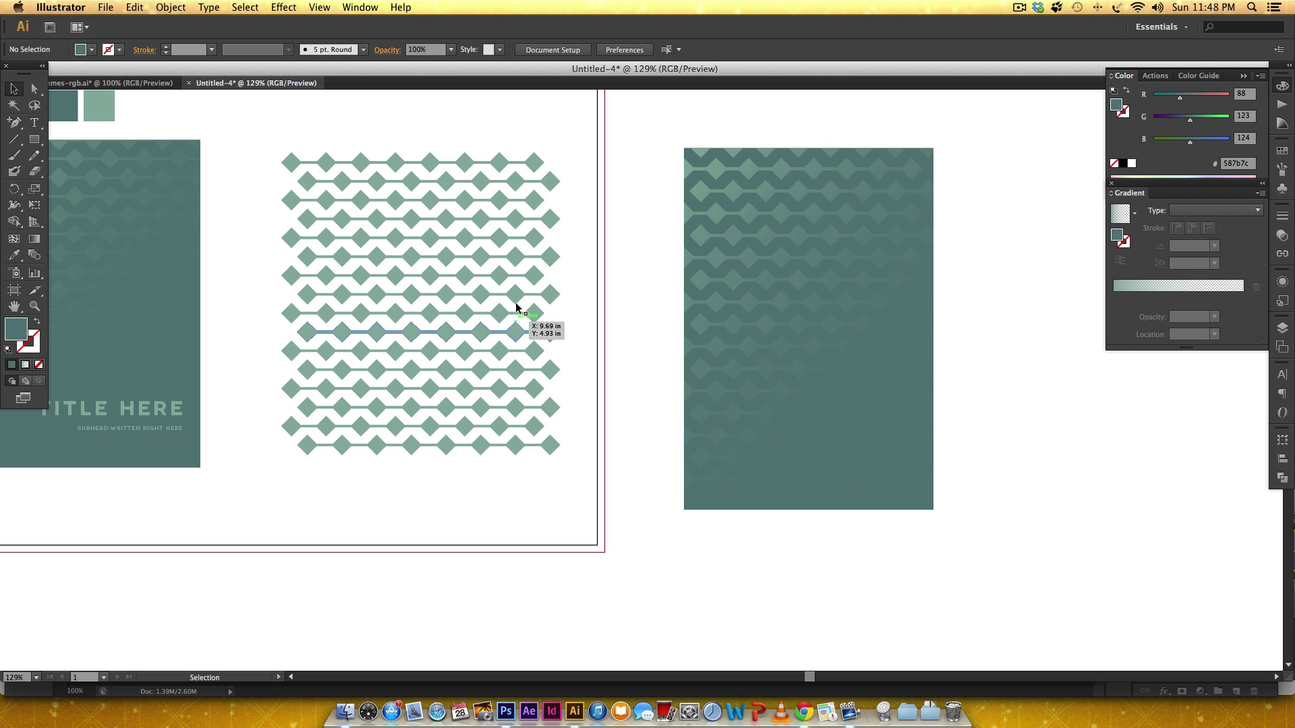
{"action": "left_click", "coordinate": [491, 257]}
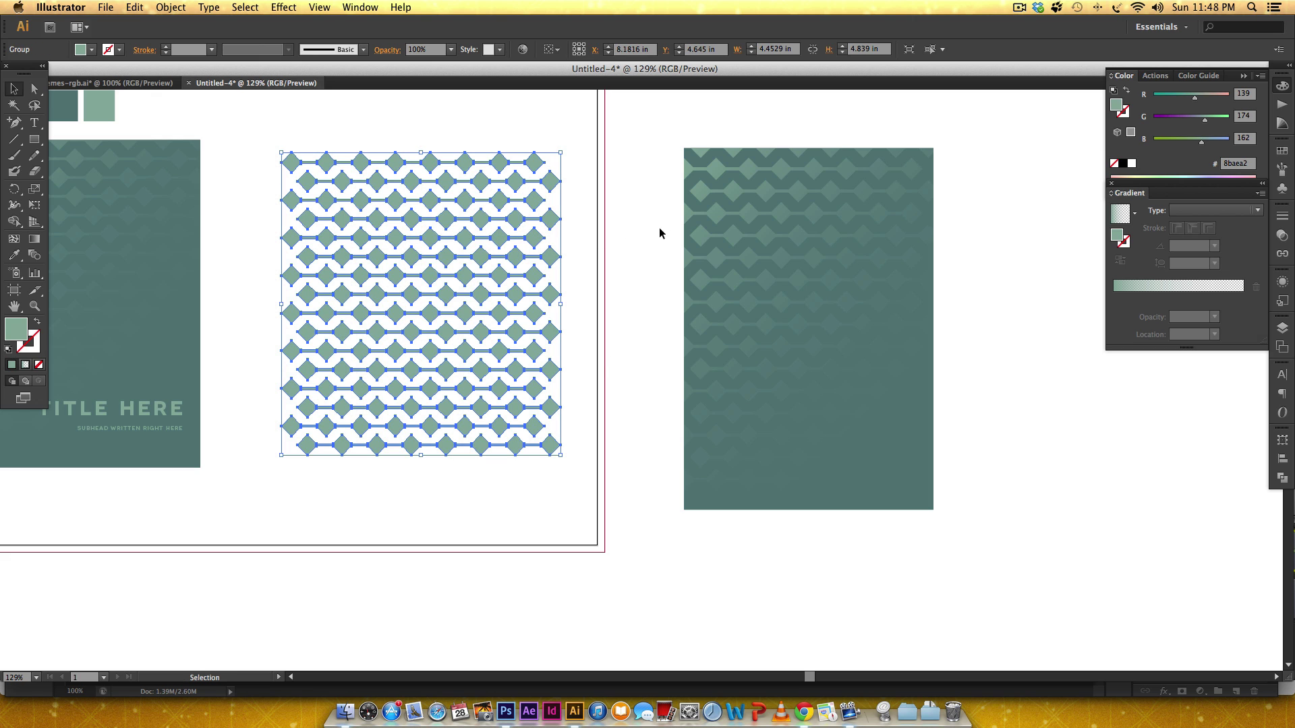
Step: Switch to Photoshop and delete the existing pattern smart object layer clipped to the teal rectangle
{"action": "left_click", "coordinate": [506, 711]}
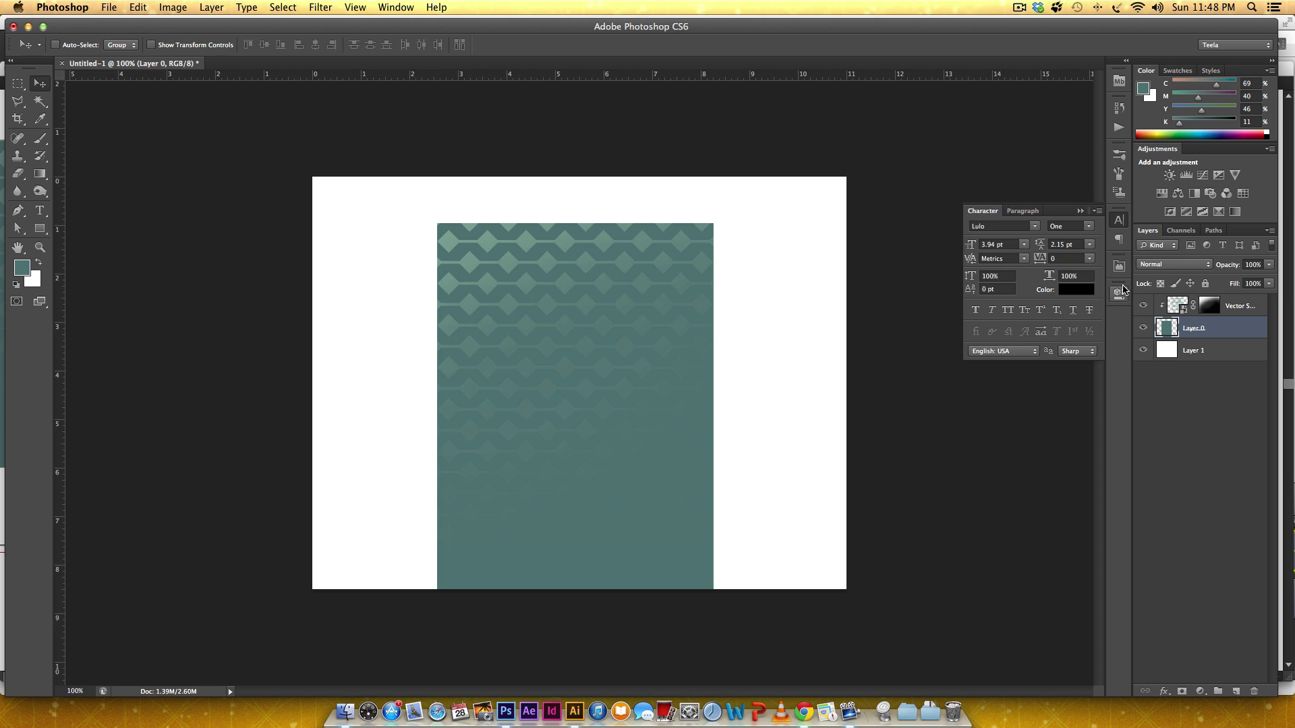
{"action": "left_click", "coordinate": [1142, 307]}
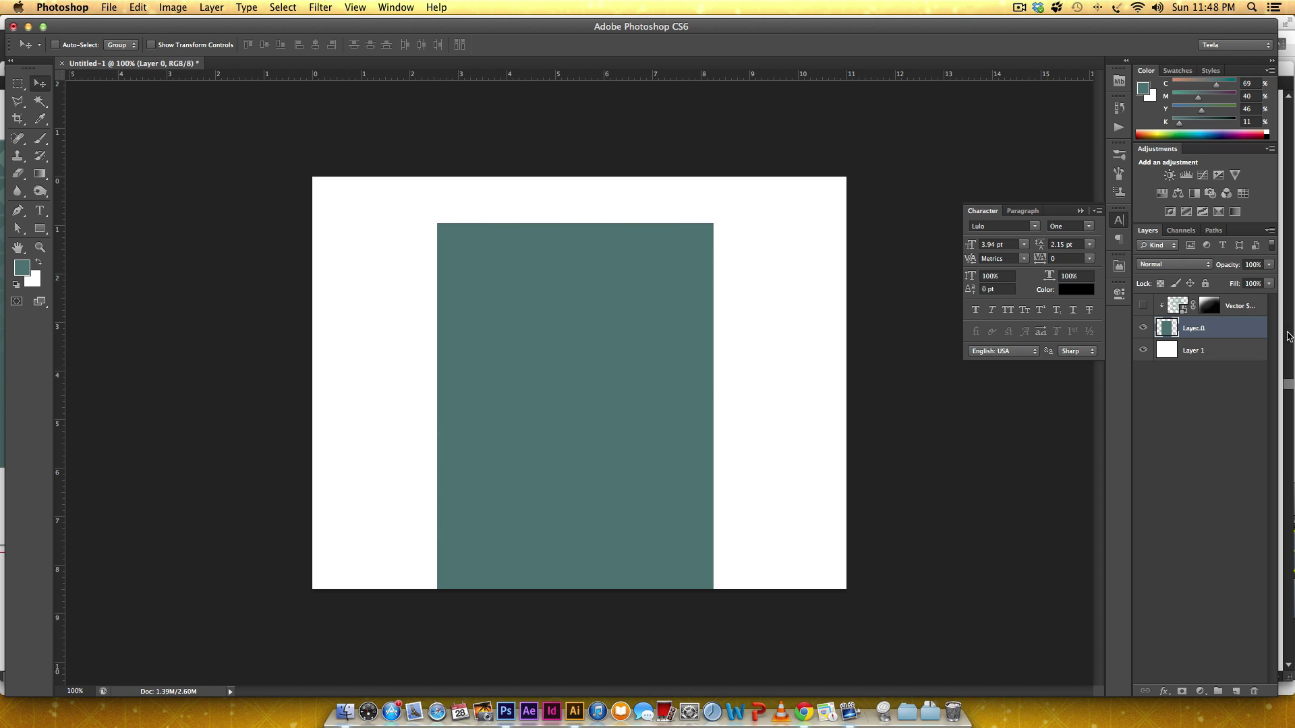
{"action": "left_click_drag", "start_coordinate": [1253, 307], "coordinate": [1255, 691]}
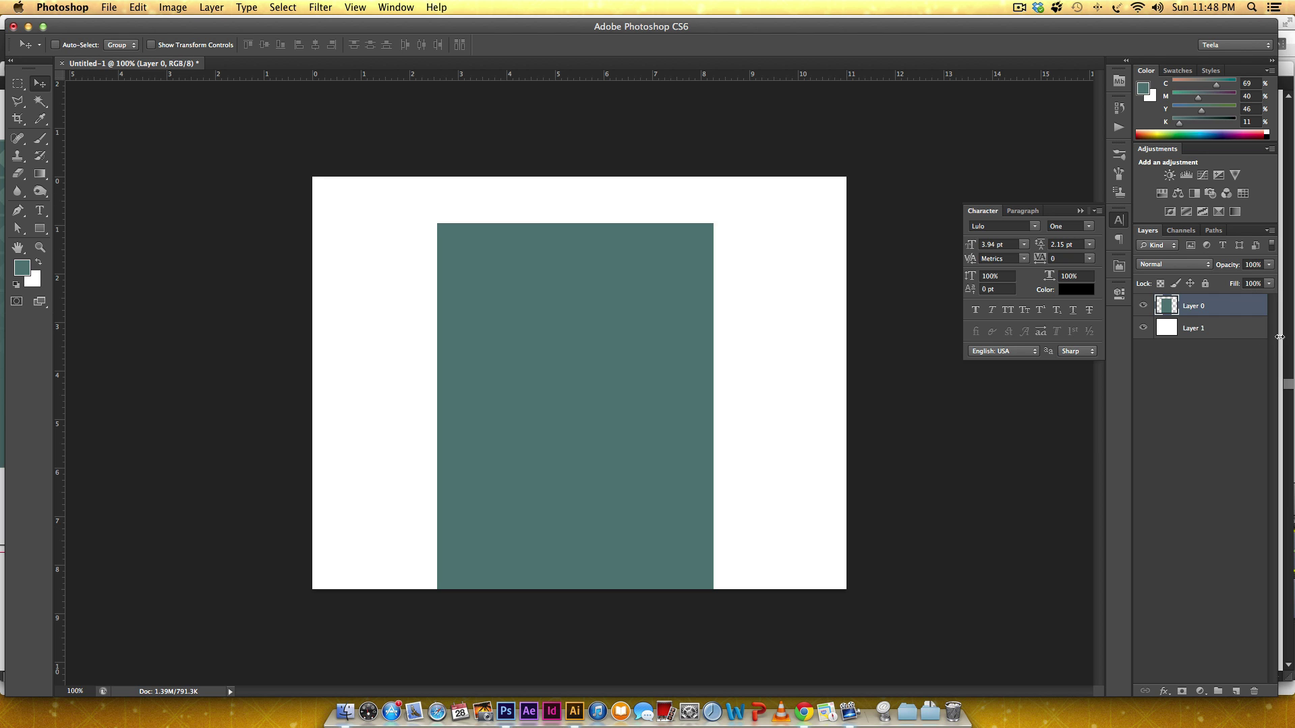
Step: Paste the diamond pattern as a Smart Object, enlarge it to about 146%, and position it over the upper part of the teal rectangle
{"action": "key", "text": "super+v"}
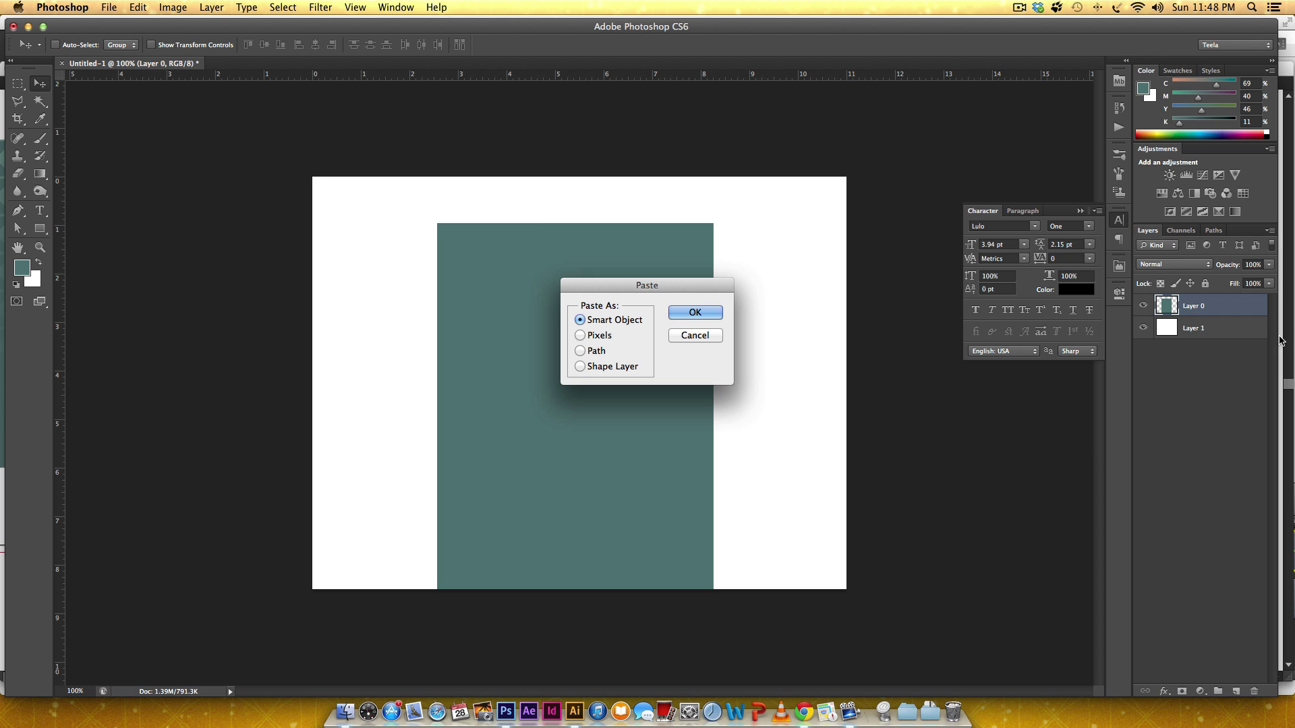
{"action": "left_click", "coordinate": [693, 315]}
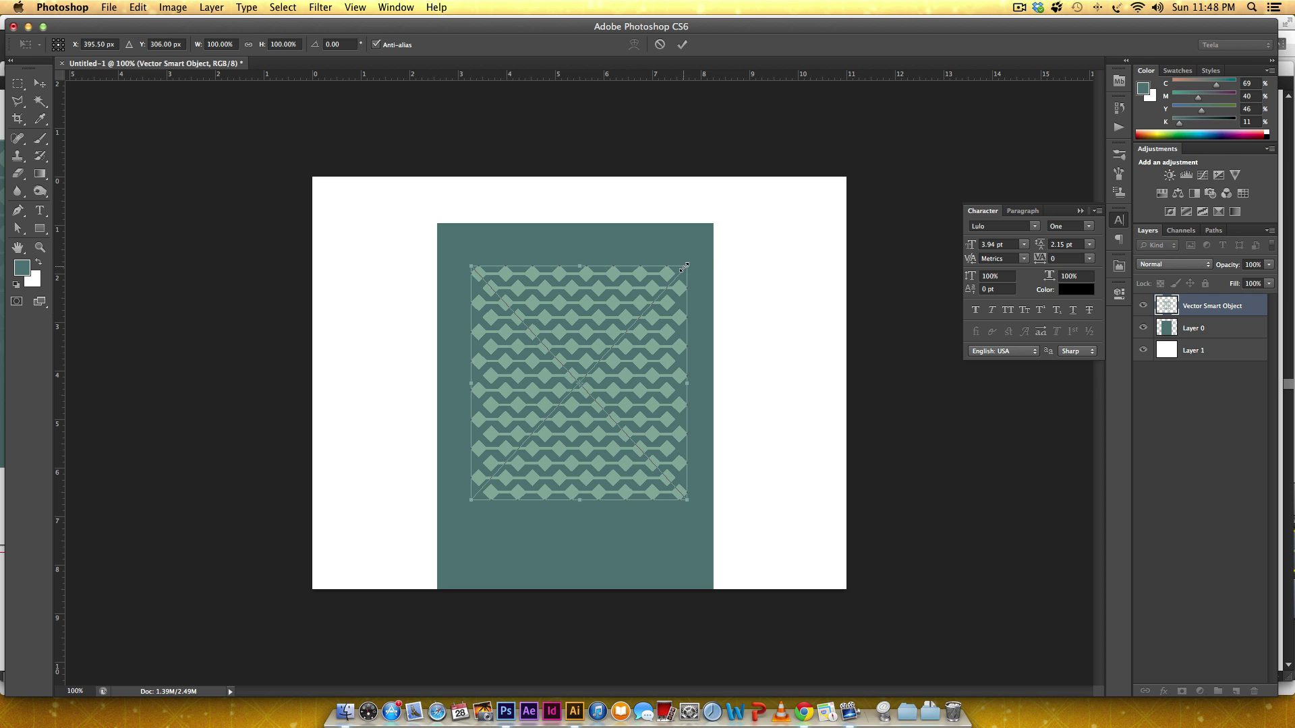
{"action": "left_click_drag", "start_coordinate": [688, 269], "coordinate": [787, 158]}
{"action": "left_click_drag", "start_coordinate": [744, 262], "coordinate": [690, 310]}
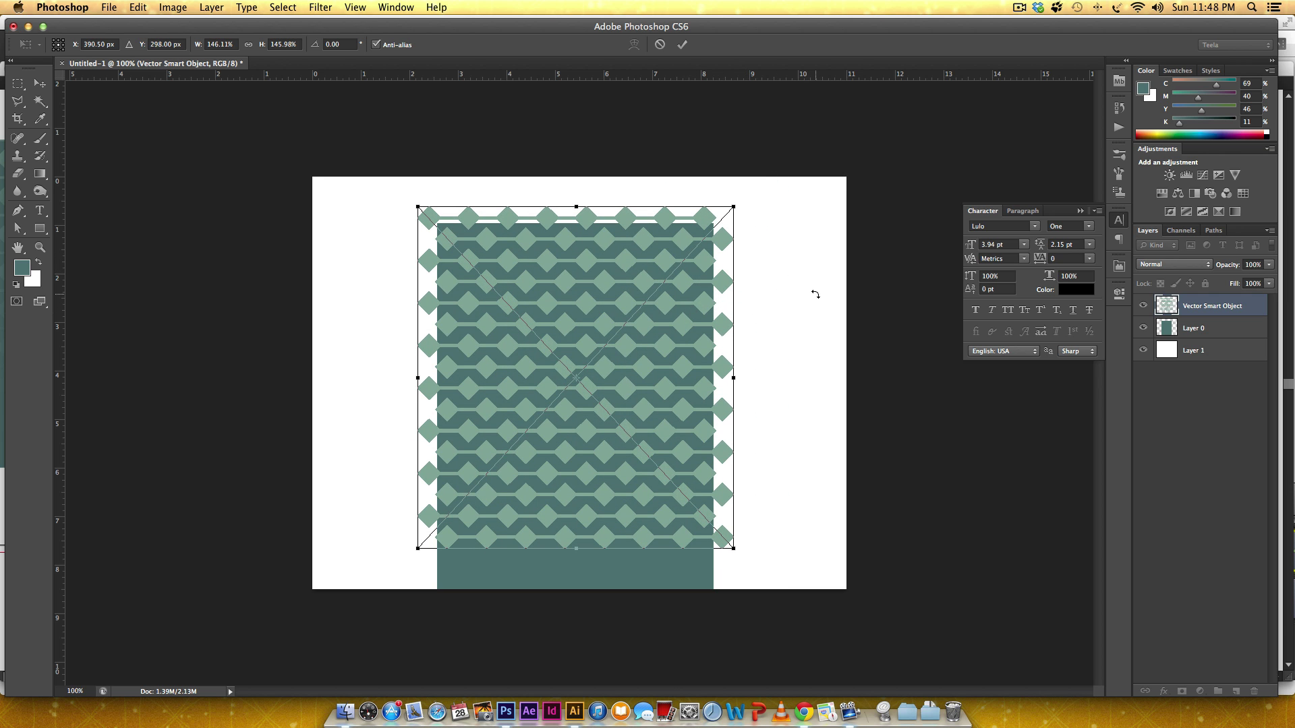
{"action": "key", "text": "Return"}
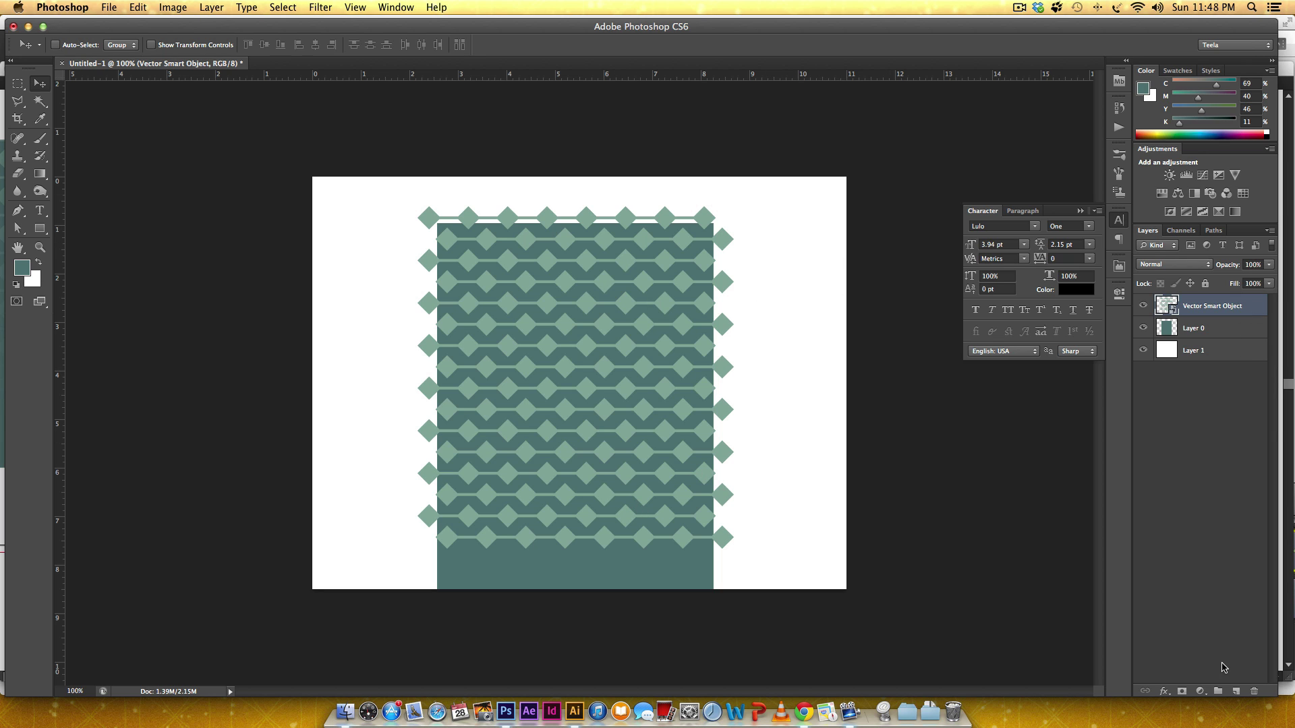
Step: Add a layer mask to the pattern layer, take the Brush, and check its hardness, opacity and black foreground colour
{"action": "left_click", "coordinate": [1183, 691]}
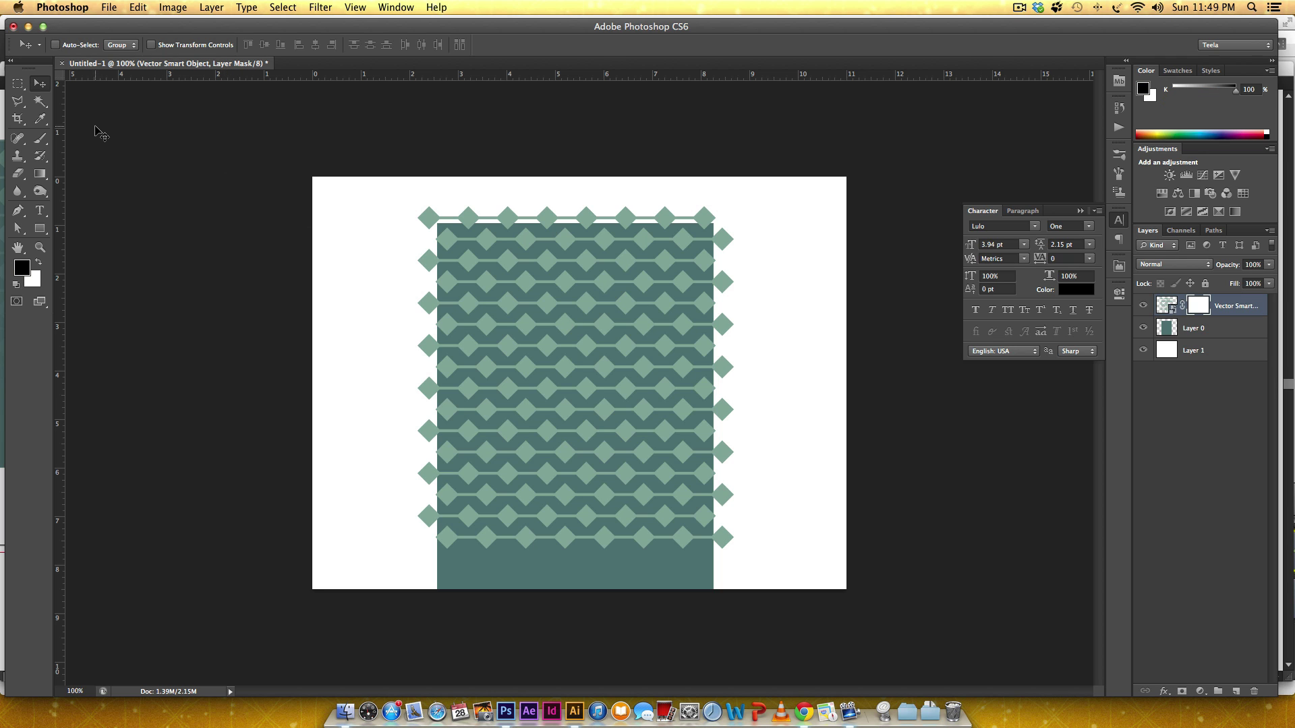
{"action": "key", "text": "b"}
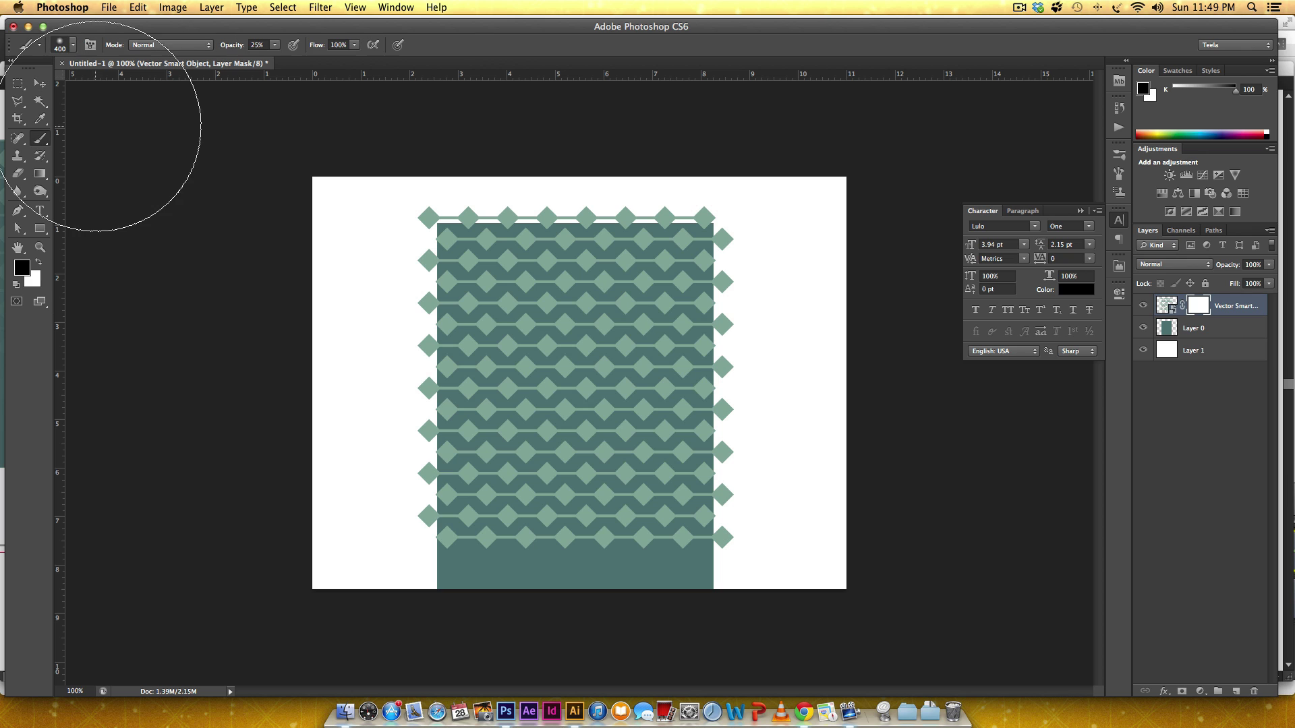
{"action": "left_click", "coordinate": [74, 46]}
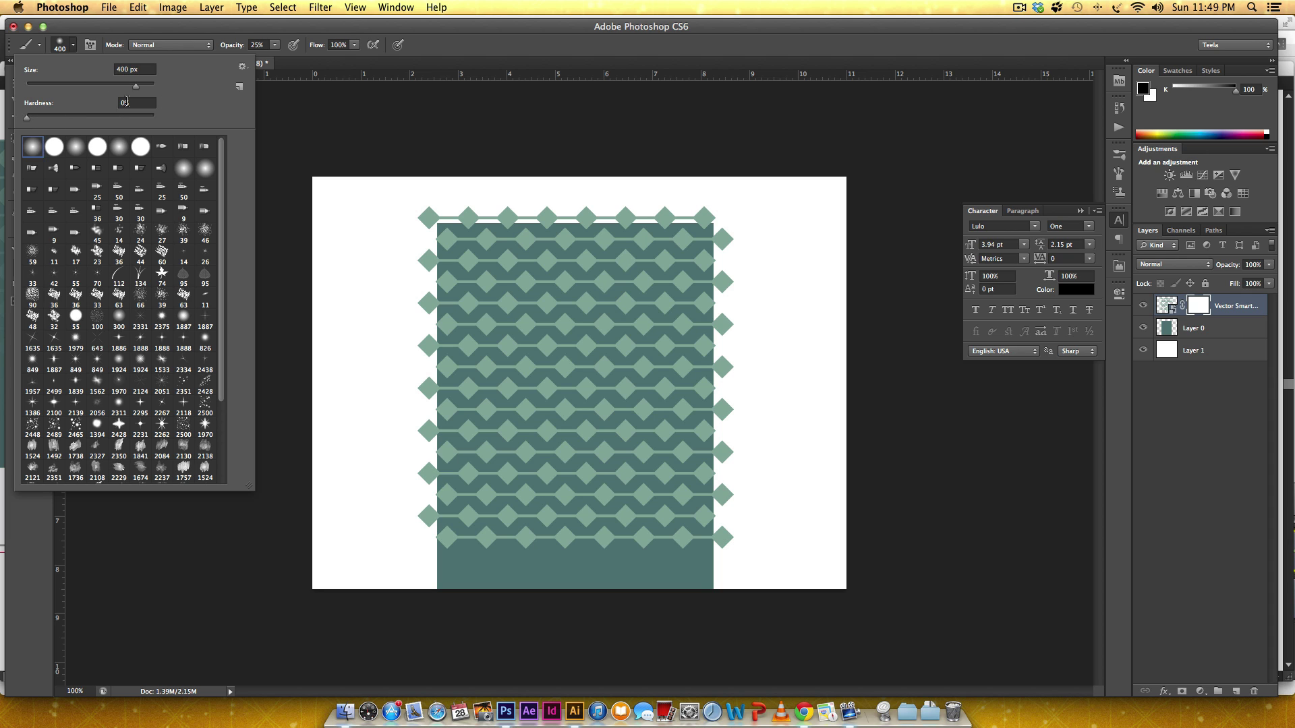
{"action": "left_click", "coordinate": [487, 40]}
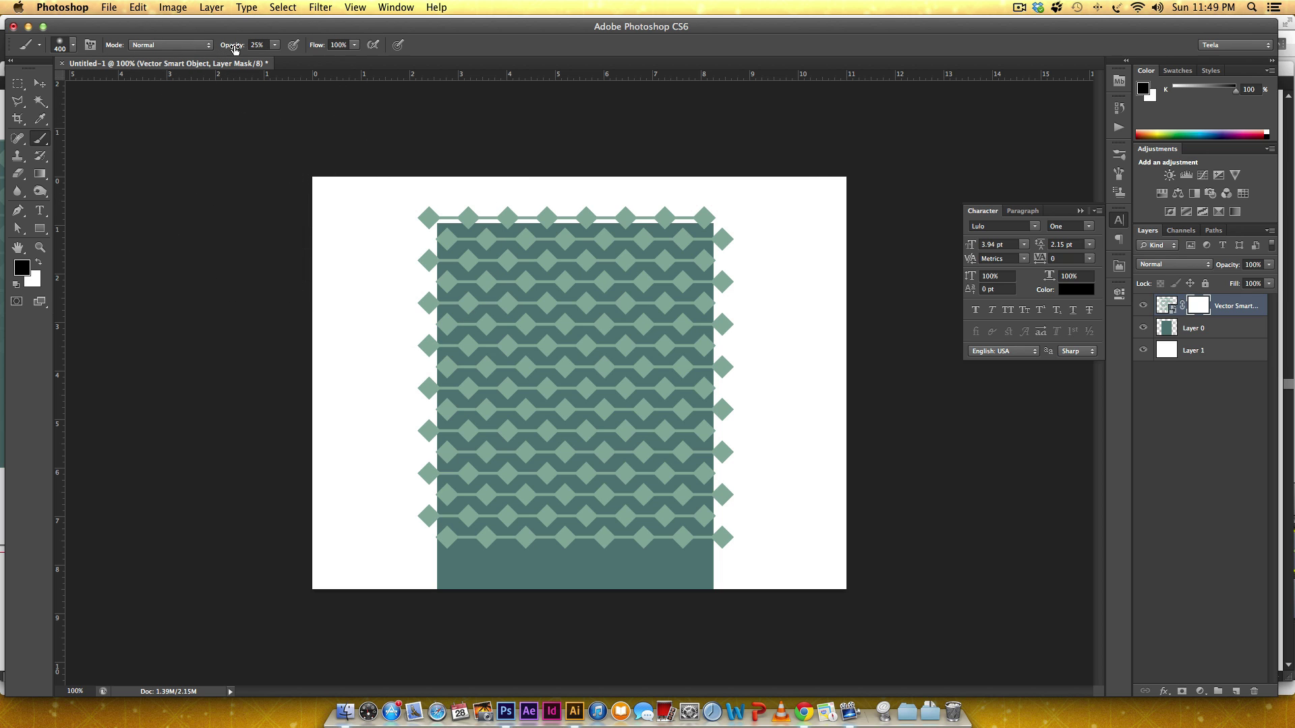
{"action": "left_click", "coordinate": [255, 44]}
{"action": "left_click", "coordinate": [20, 270]}
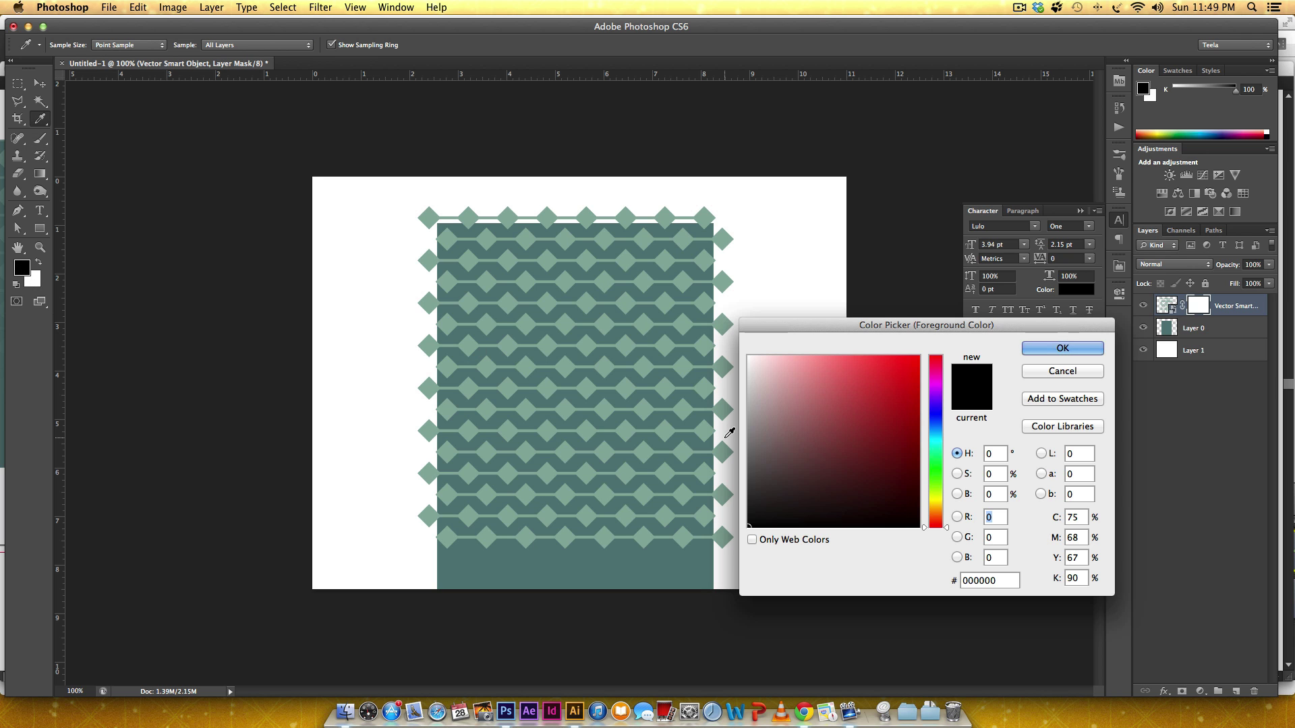
{"action": "left_click", "coordinate": [1087, 376]}
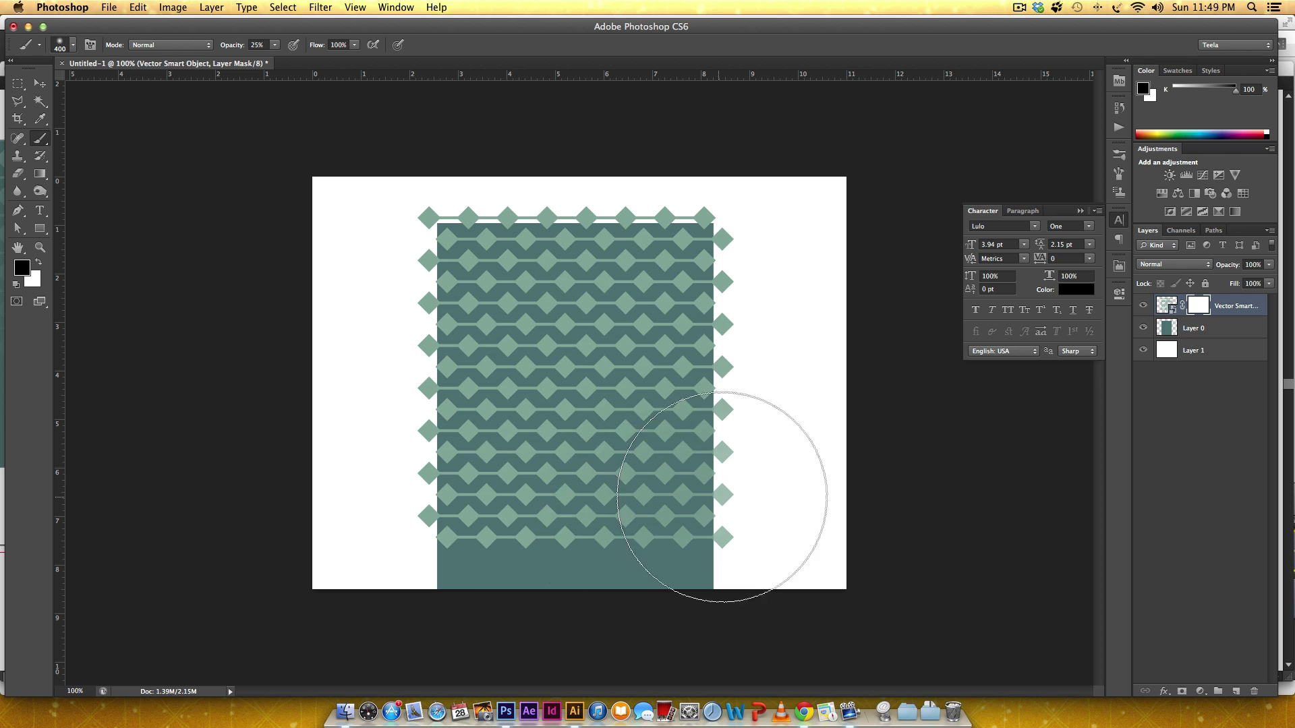
Step: Paint black on the layer mask to fade the pattern toward the lower right, using white to bring parts back
{"action": "mouse_move", "coordinate": [685, 387]}
{"action": "left_mouse_down"}
{"action": "mouse_move", "coordinate": [726, 339]}
{"action": "mouse_move", "coordinate": [775, 333]}
{"action": "mouse_move", "coordinate": [755, 337]}
{"action": "left_mouse_up"}
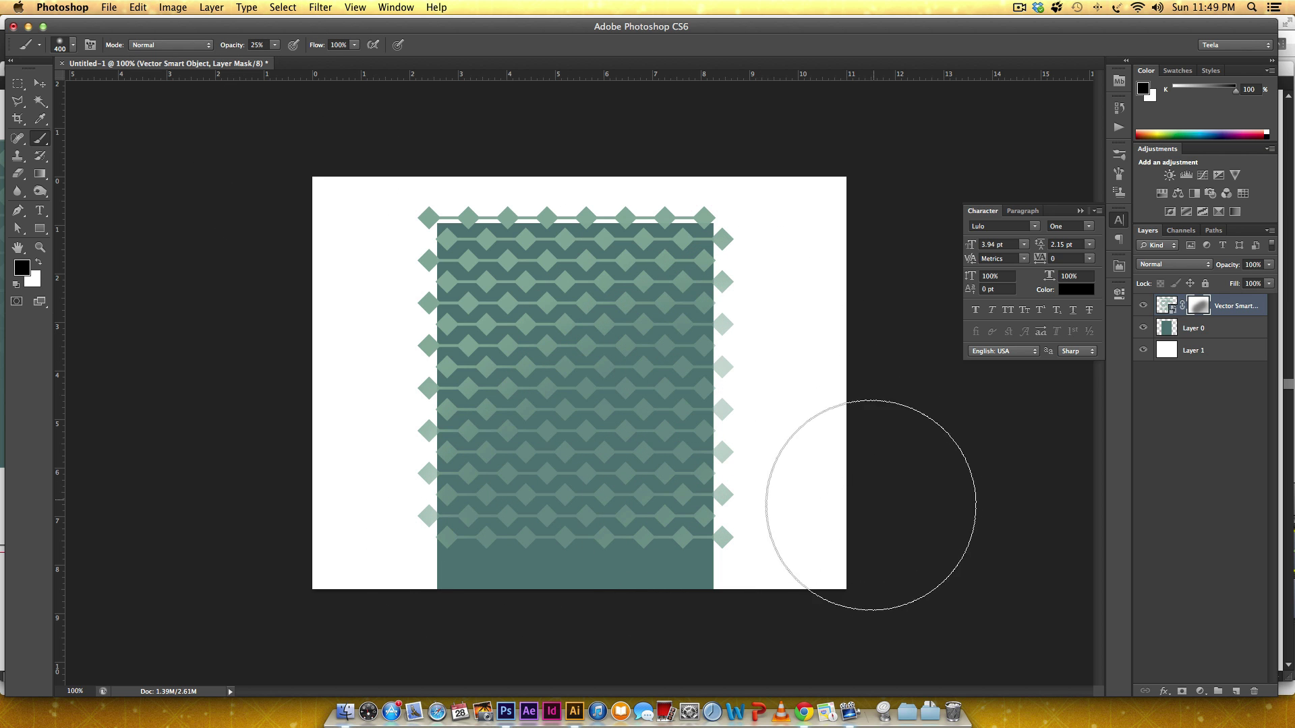
{"action": "left_click", "coordinate": [466, 477]}
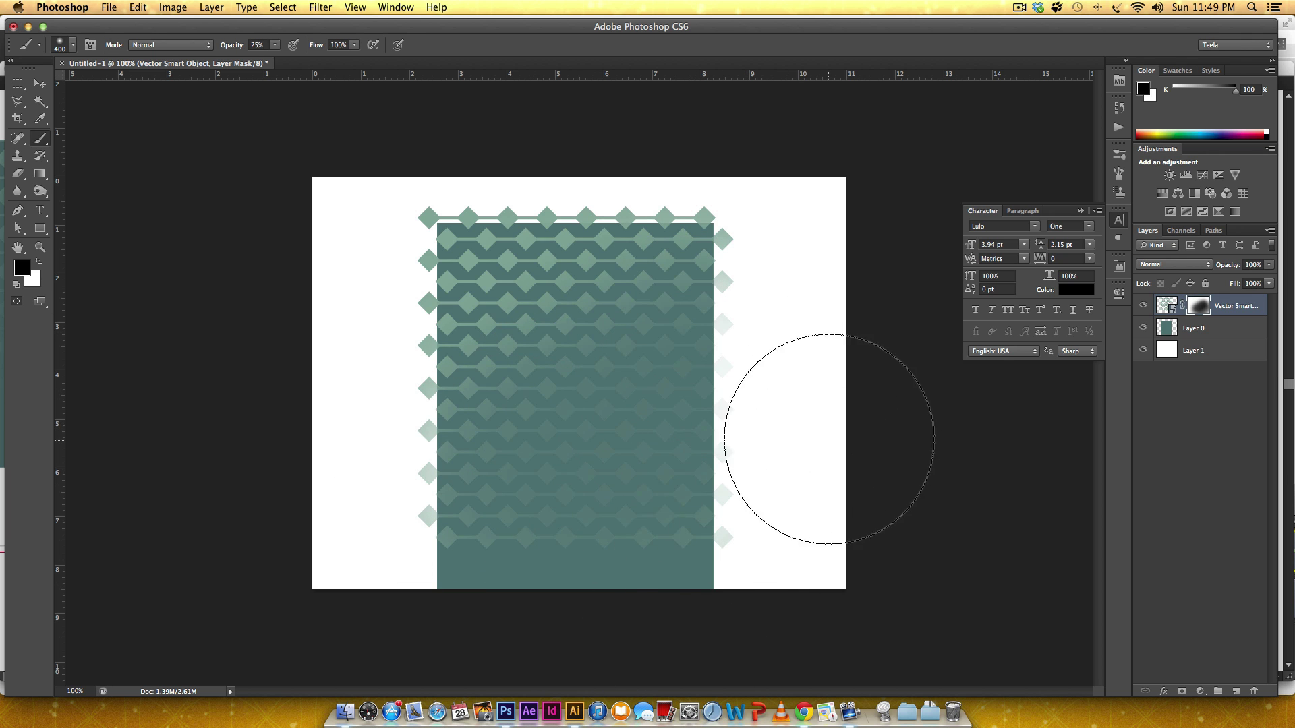
{"action": "mouse_move", "coordinate": [769, 500]}
{"action": "left_mouse_down"}
{"action": "mouse_move", "coordinate": [796, 472]}
{"action": "mouse_move", "coordinate": [607, 680]}
{"action": "mouse_move", "coordinate": [722, 419]}
{"action": "mouse_move", "coordinate": [947, 582]}
{"action": "left_mouse_up"}
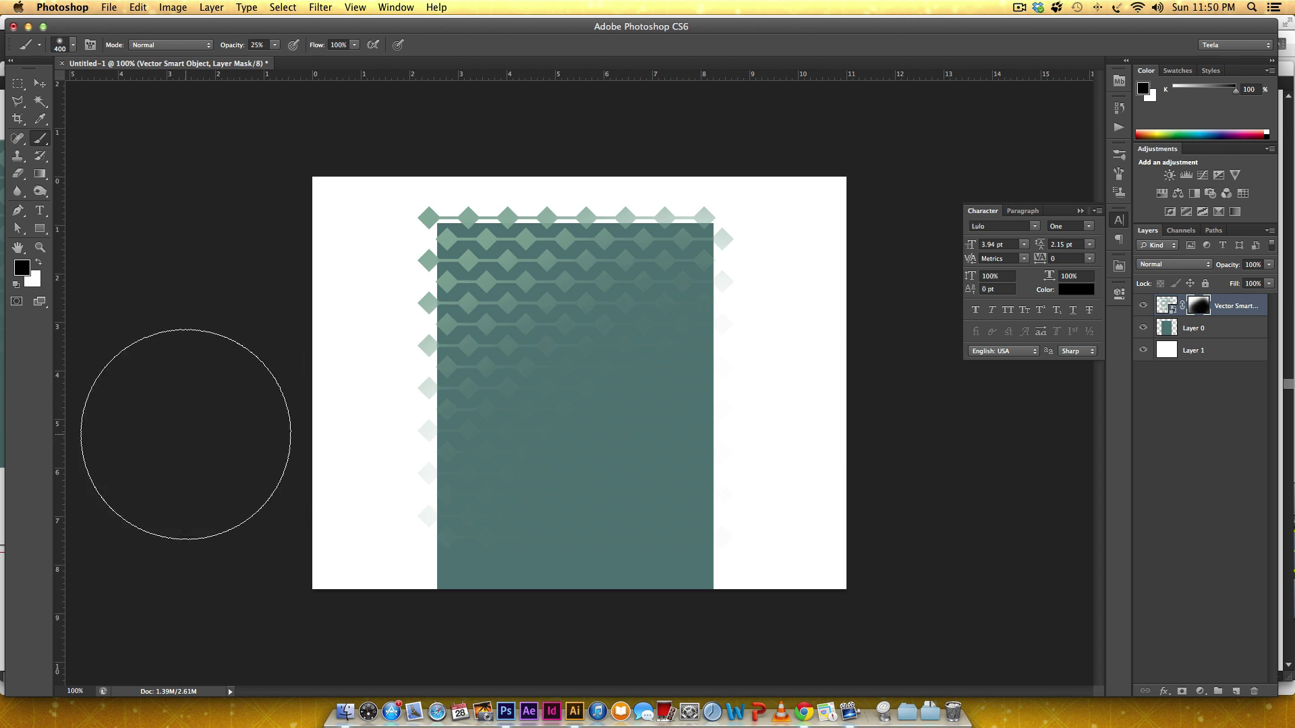
{"action": "key", "text": "x"}
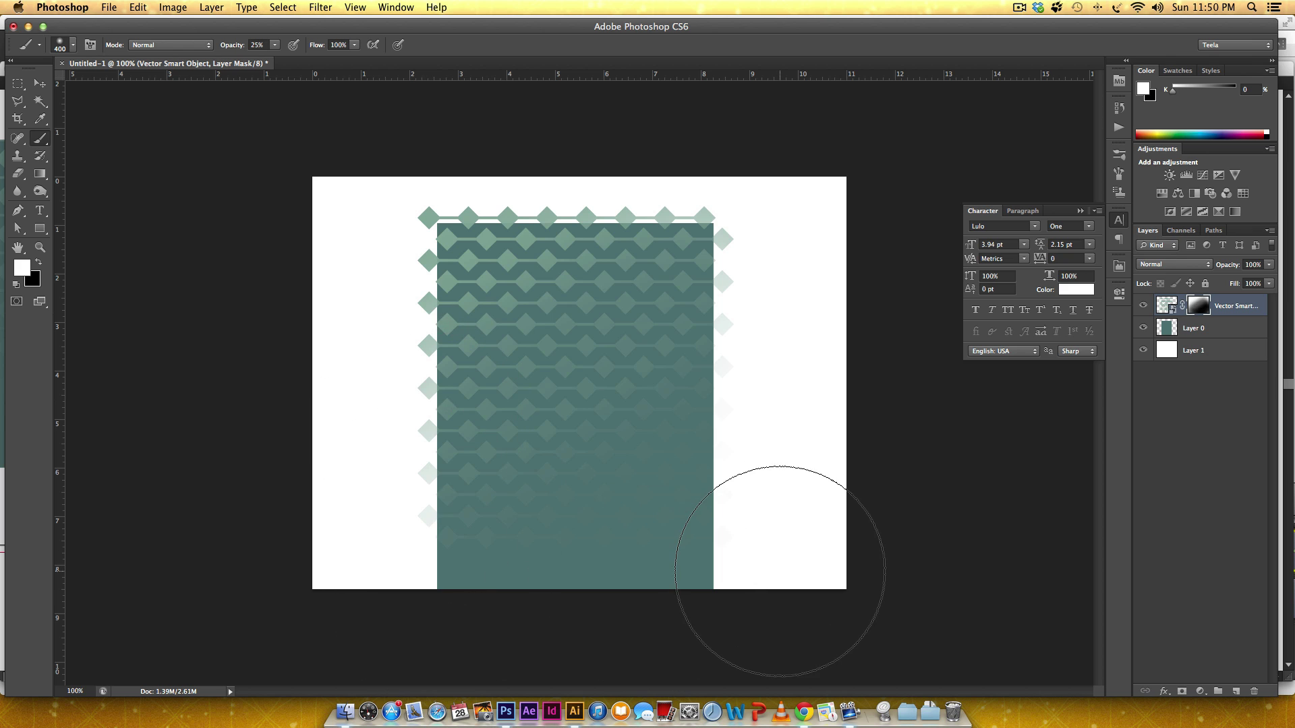
{"action": "key", "text": "x"}
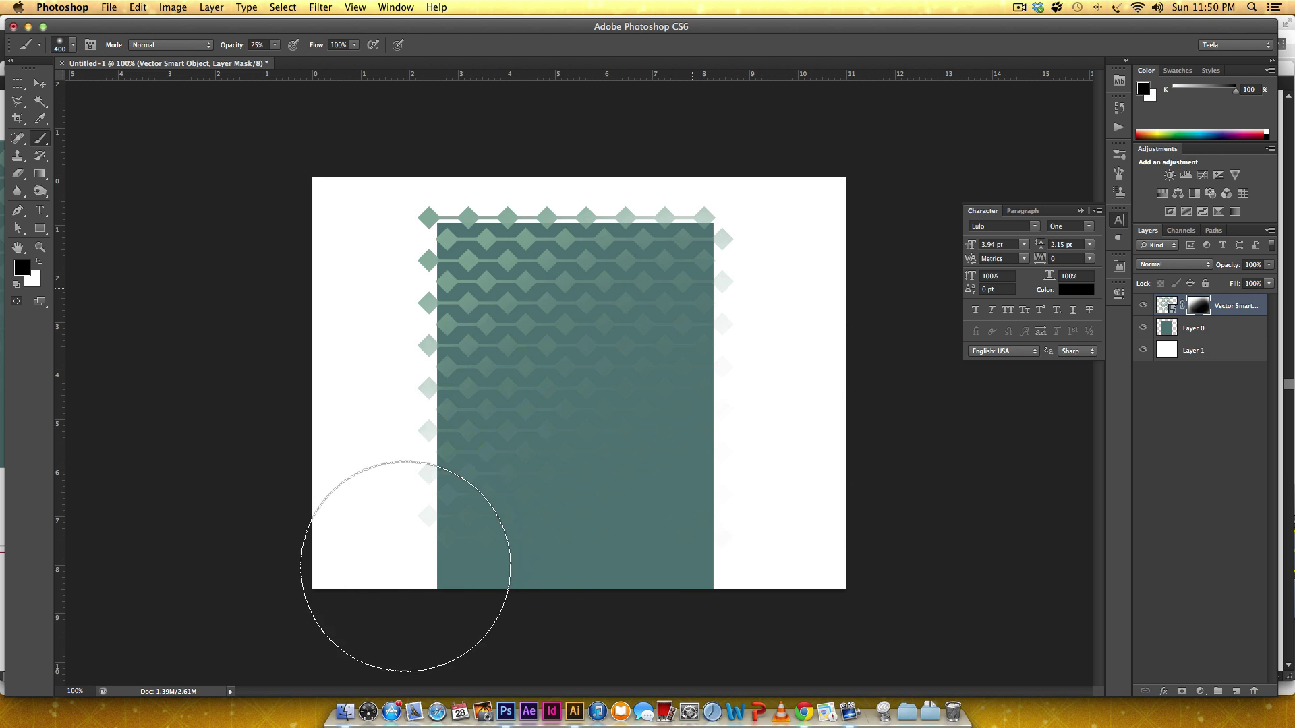
Step: Create a clipping mask that confines the masked pattern layer to the teal rectangle layer
{"action": "key", "text": "v"}
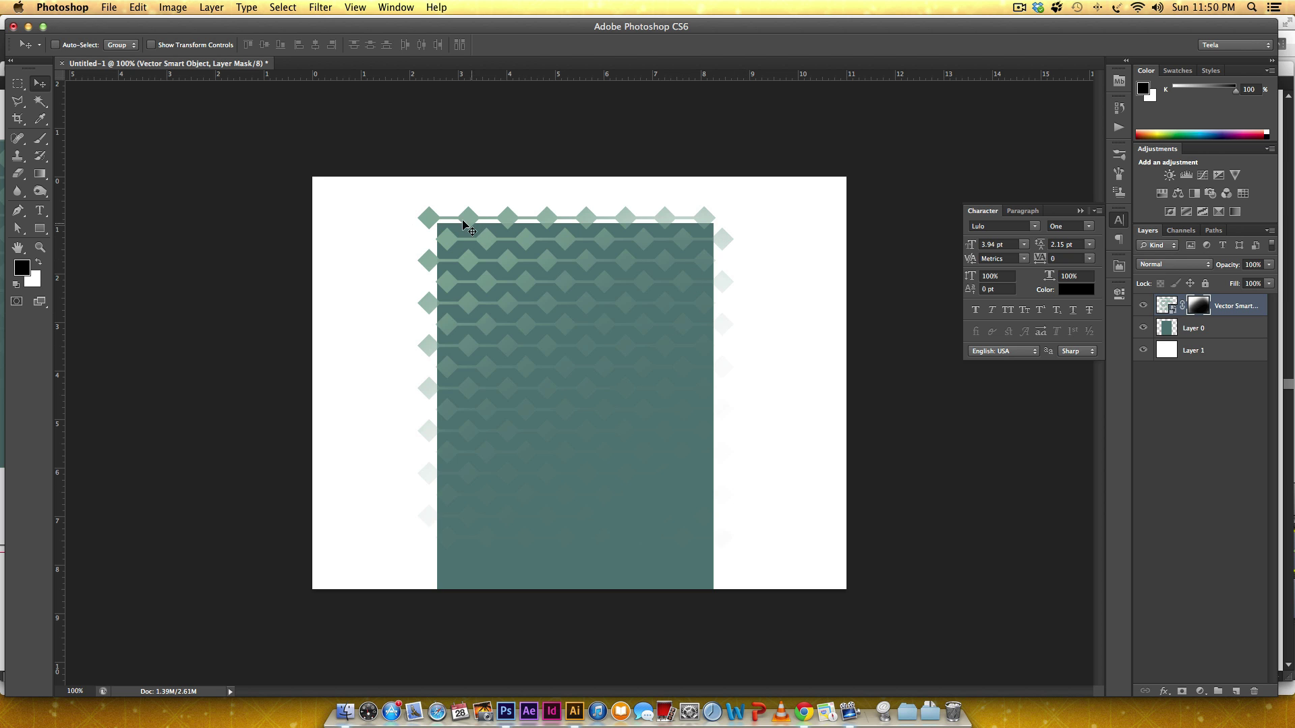
{"action": "right_click", "coordinate": [1251, 305]}
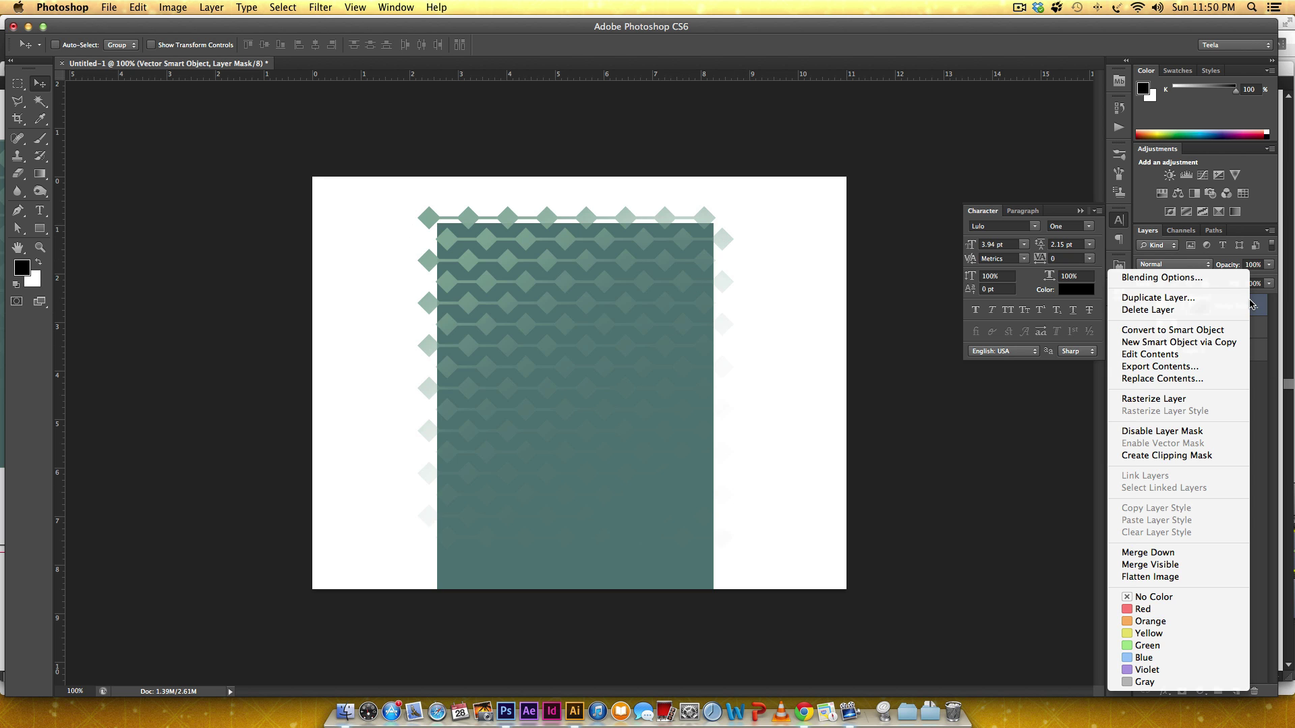
{"action": "left_click", "coordinate": [1267, 387]}
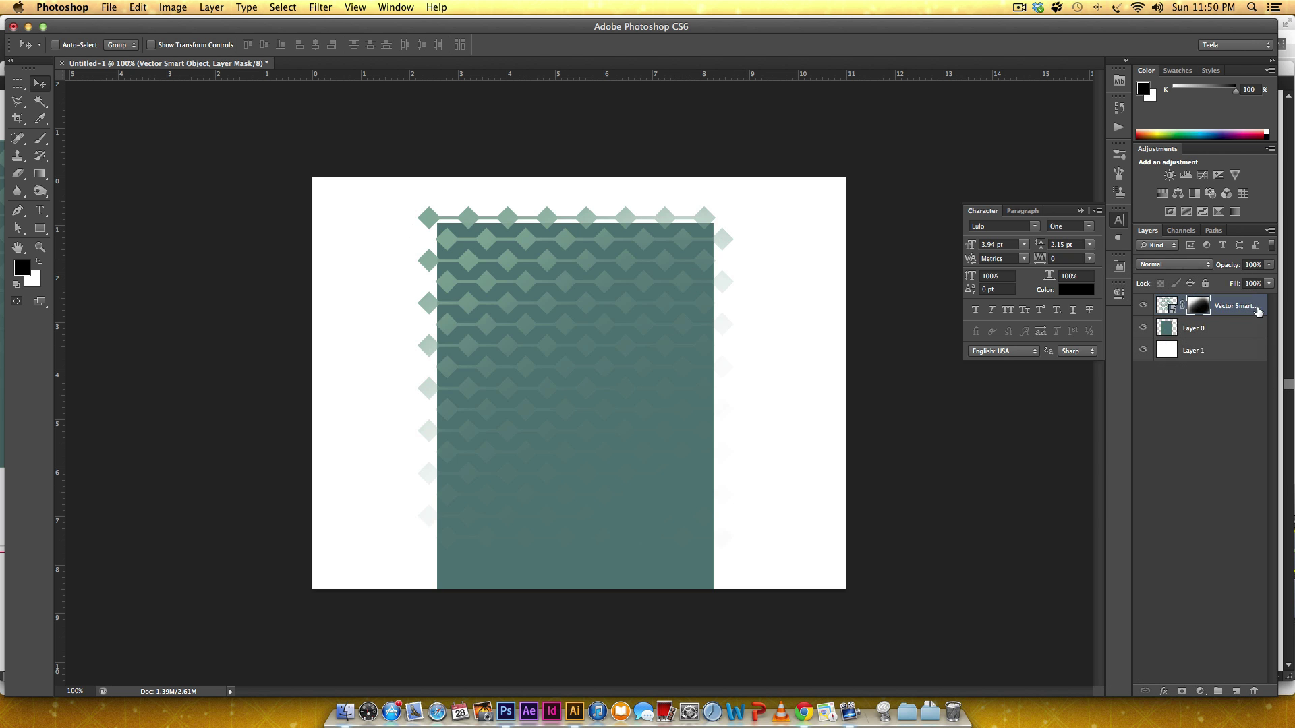
{"action": "right_click", "coordinate": [1258, 311]}
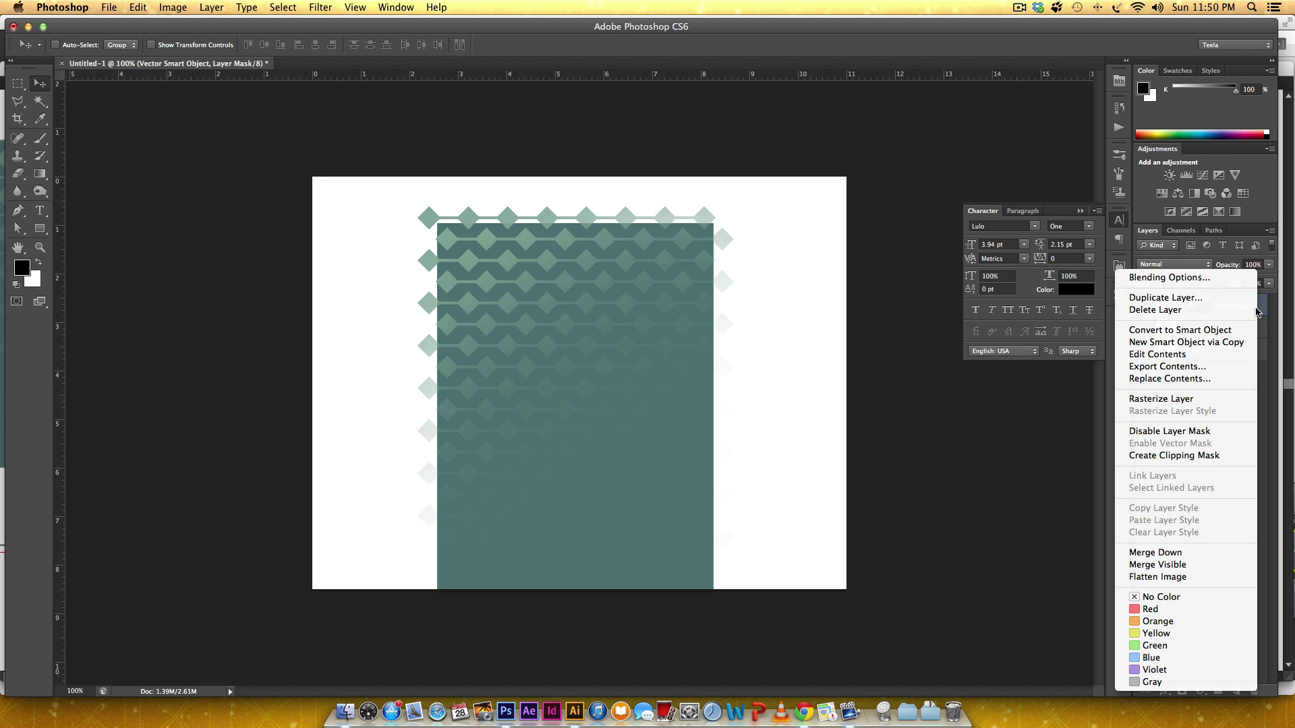
{"action": "left_click", "coordinate": [1196, 456]}
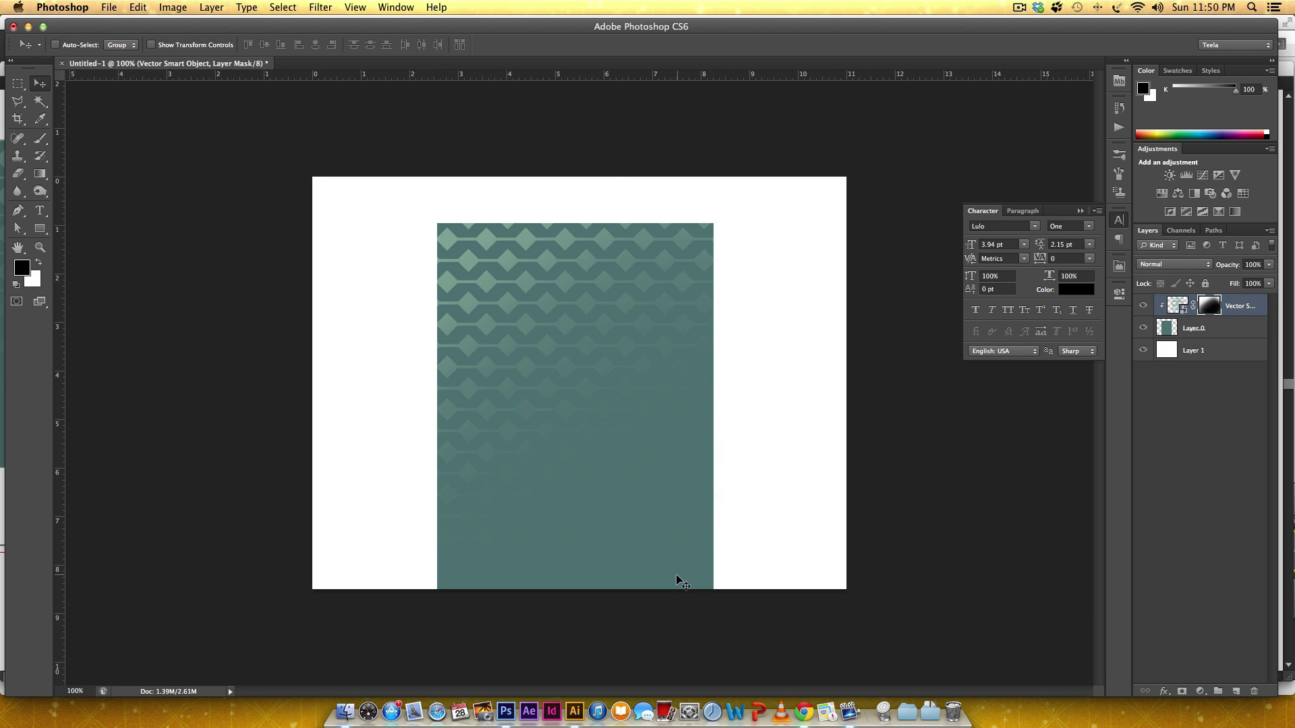
Step: Switch back to Illustrator and deselect the diamond pattern
{"action": "left_click", "coordinate": [578, 714]}
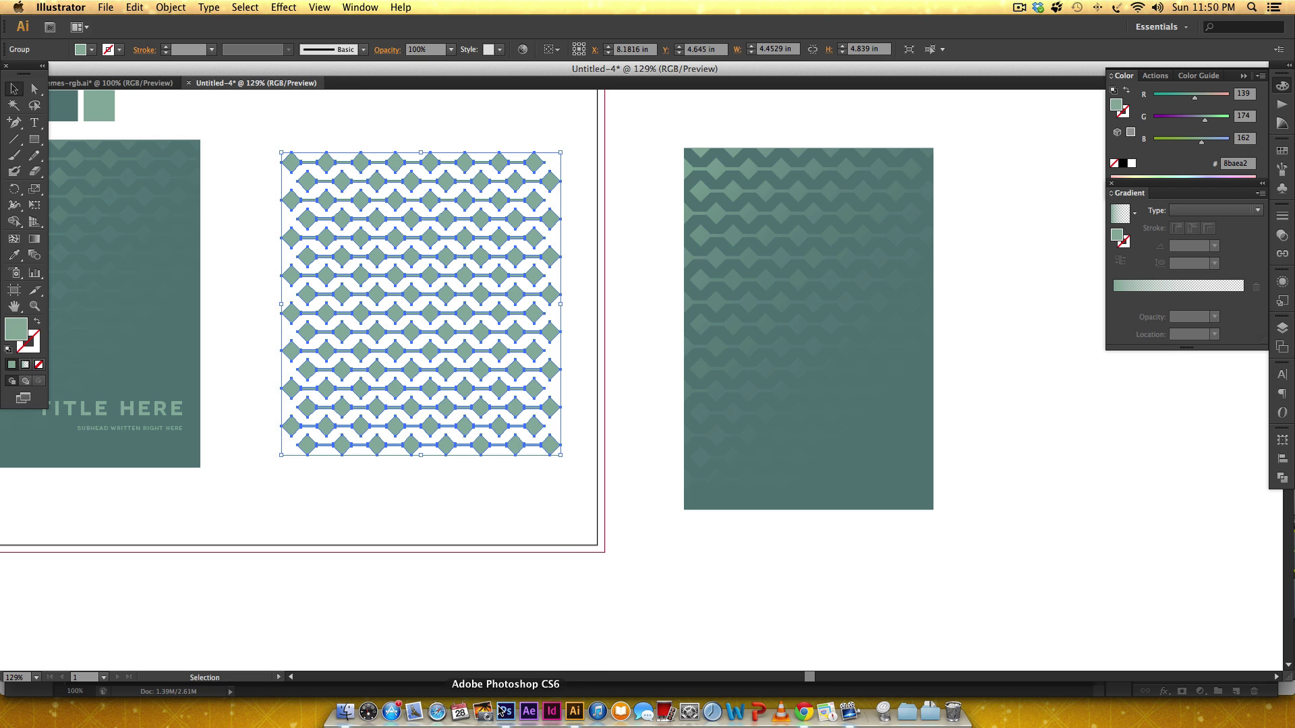
{"action": "left_click", "coordinate": [467, 502]}
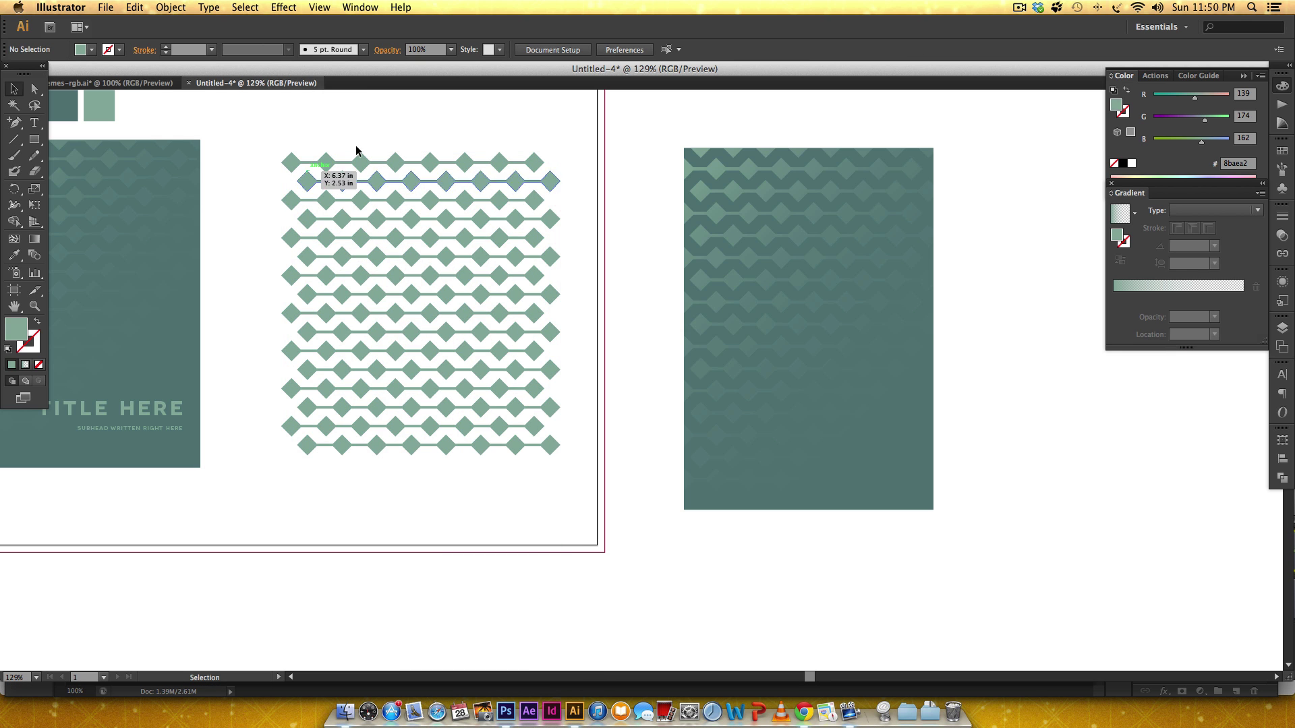